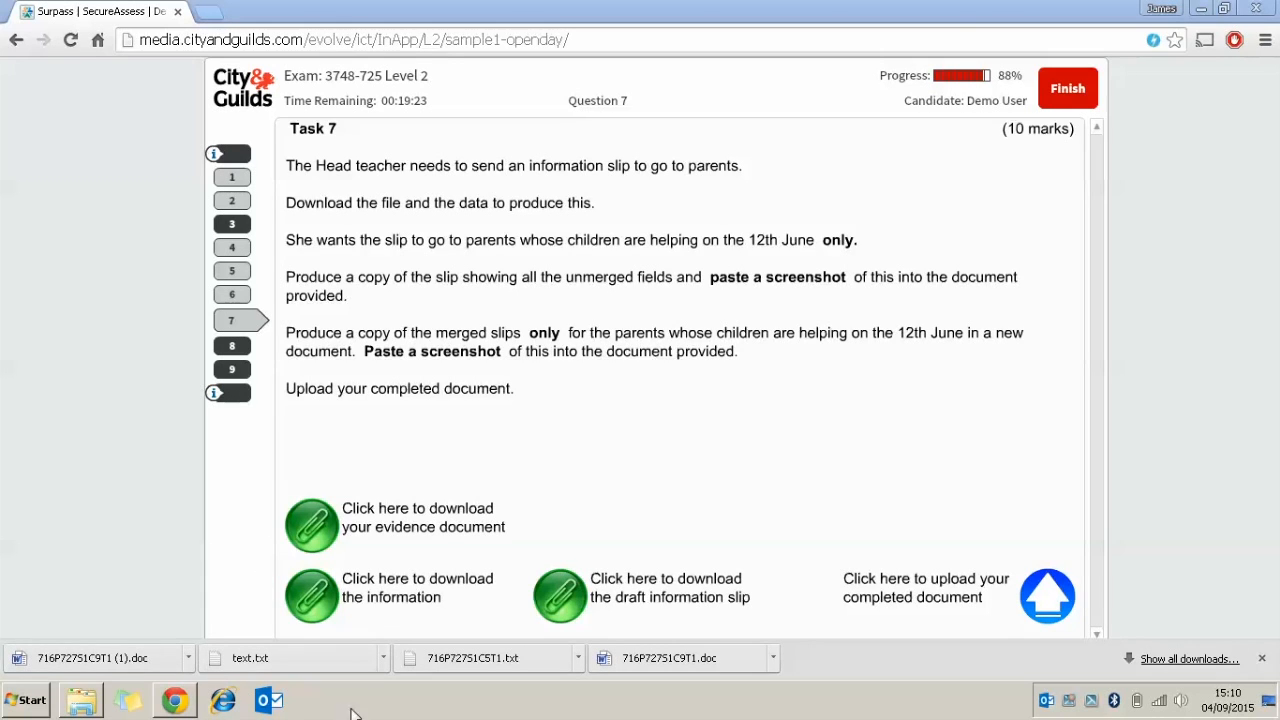
Minimise the exam browser window and start Word 2013.
{"action": "left_click", "coordinate": [1201, 10]}
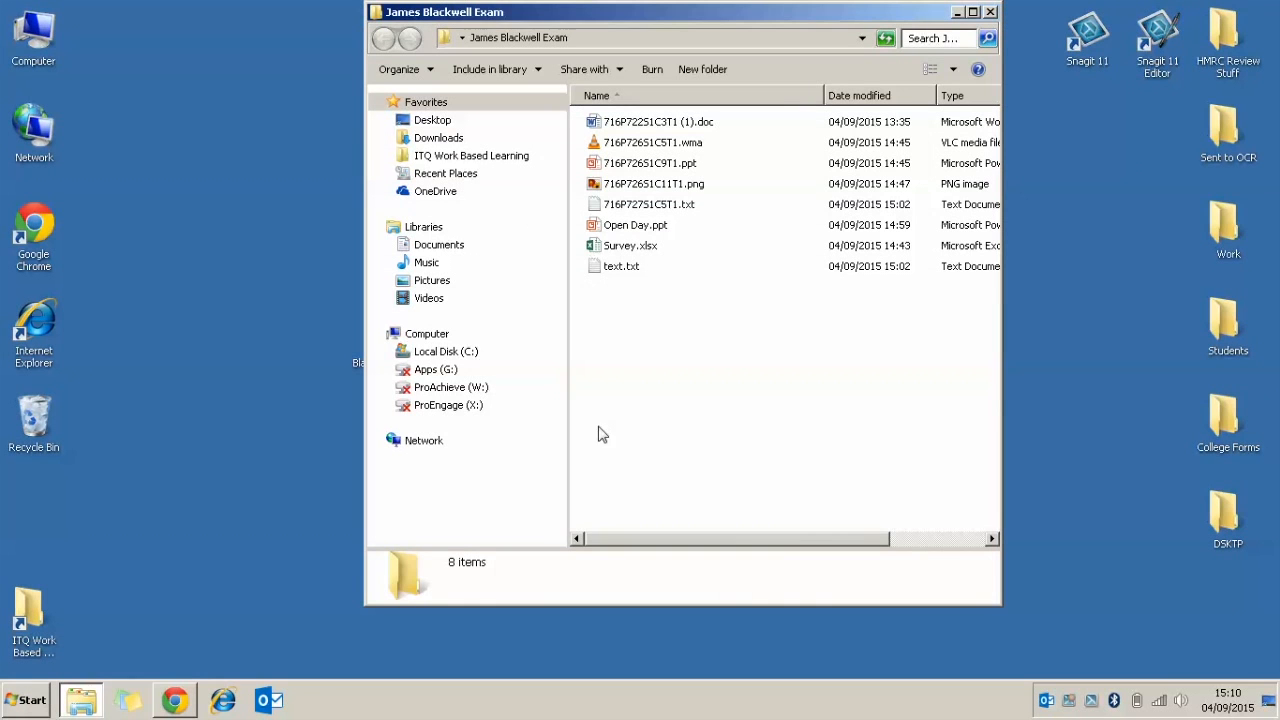
{"action": "left_click", "coordinate": [24, 701]}
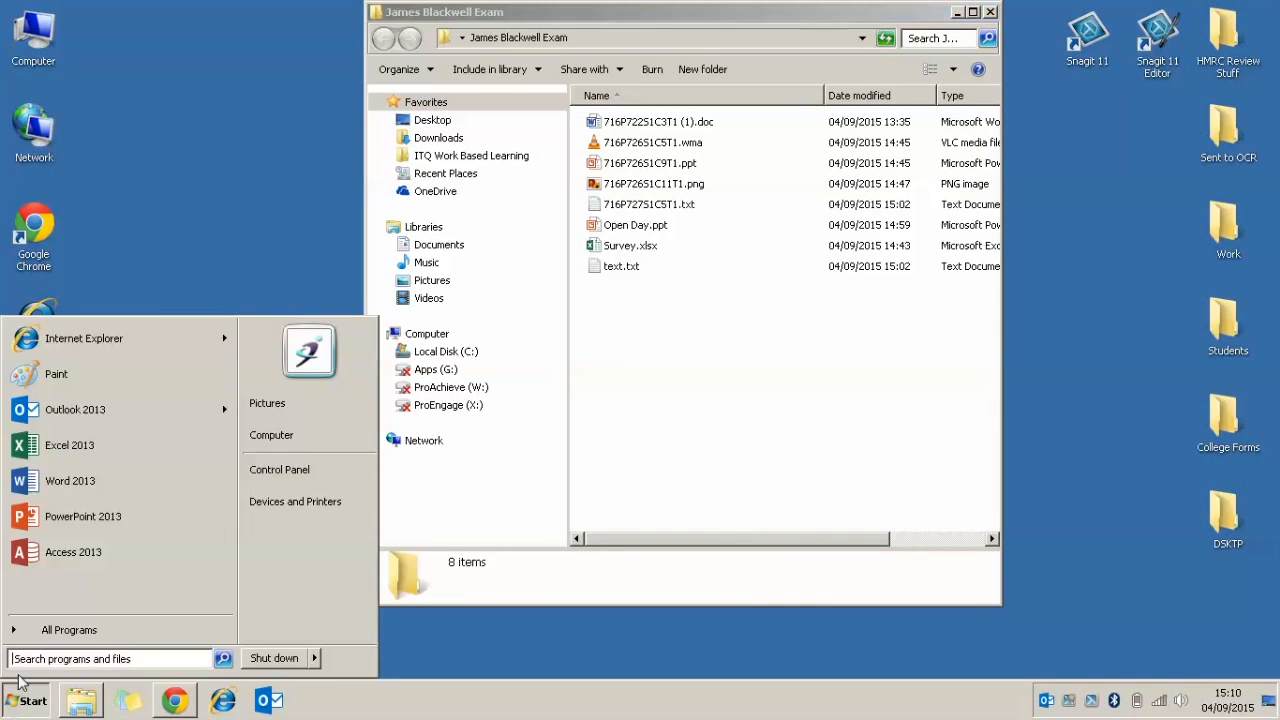
{"action": "left_click", "coordinate": [70, 481]}
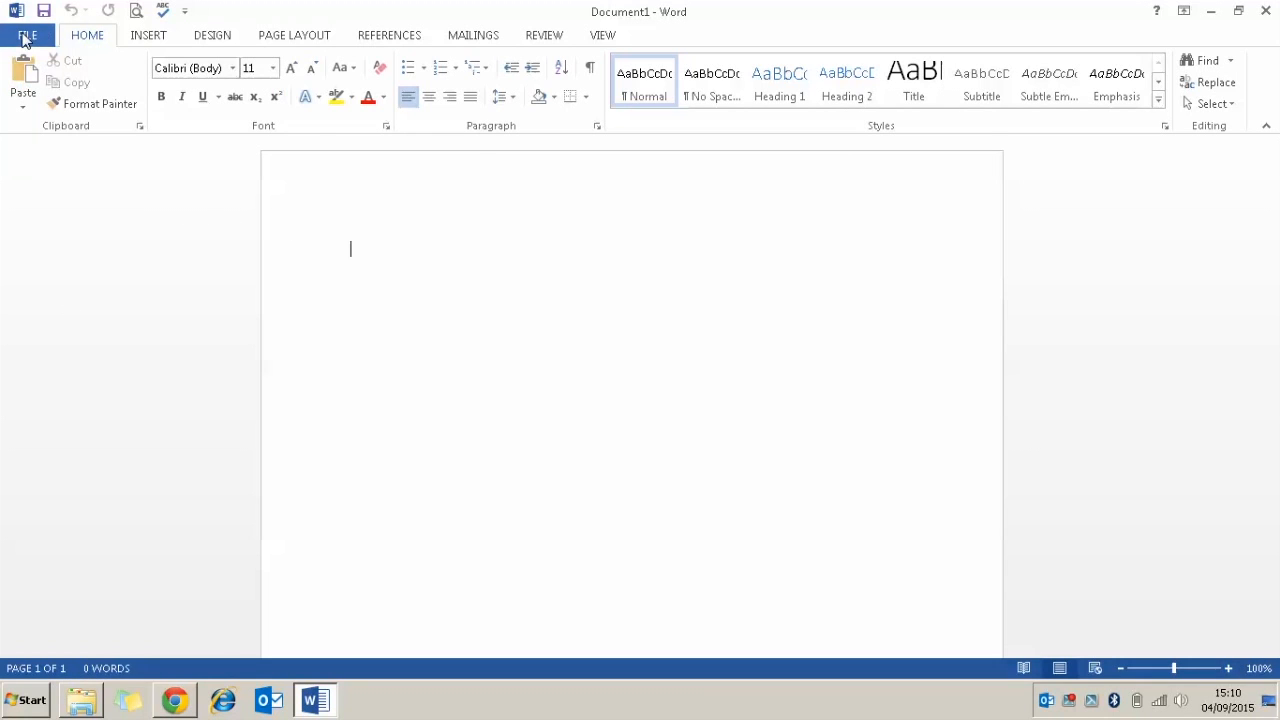
Open the draft slip text.txt from the exam folder on the Desktop.
{"action": "left_click", "coordinate": [26, 36]}
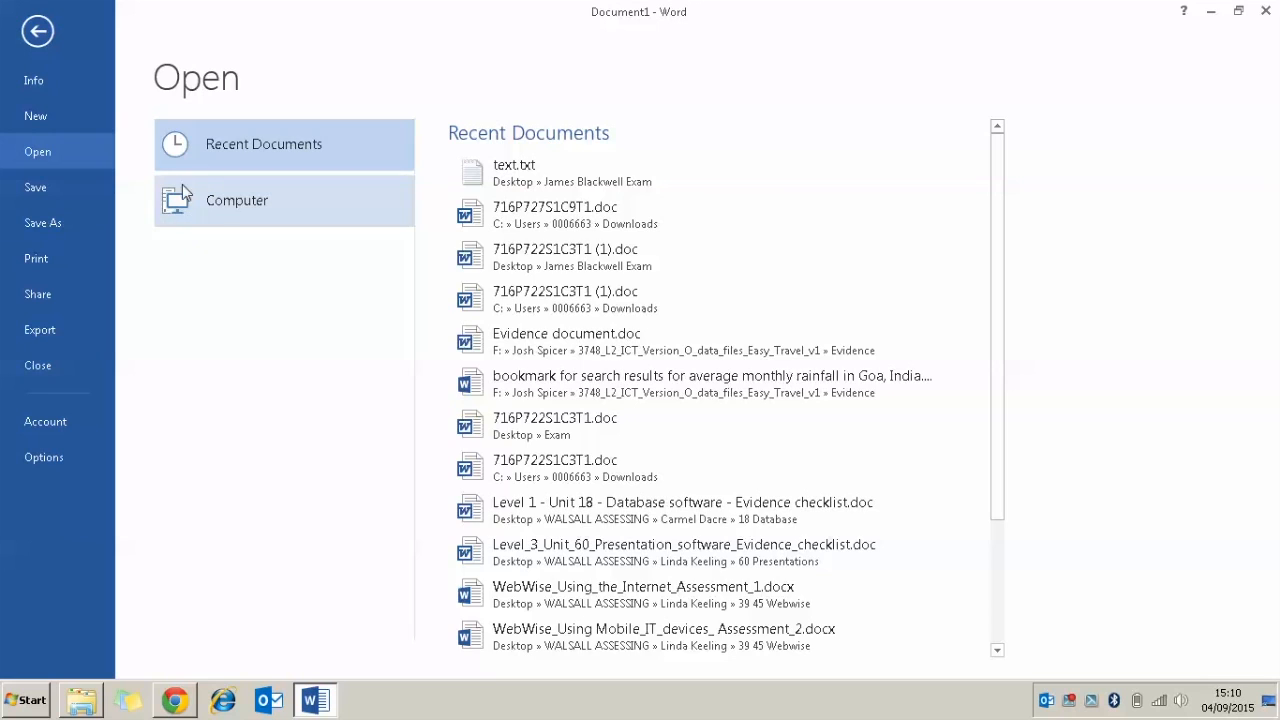
{"action": "left_click", "coordinate": [215, 207]}
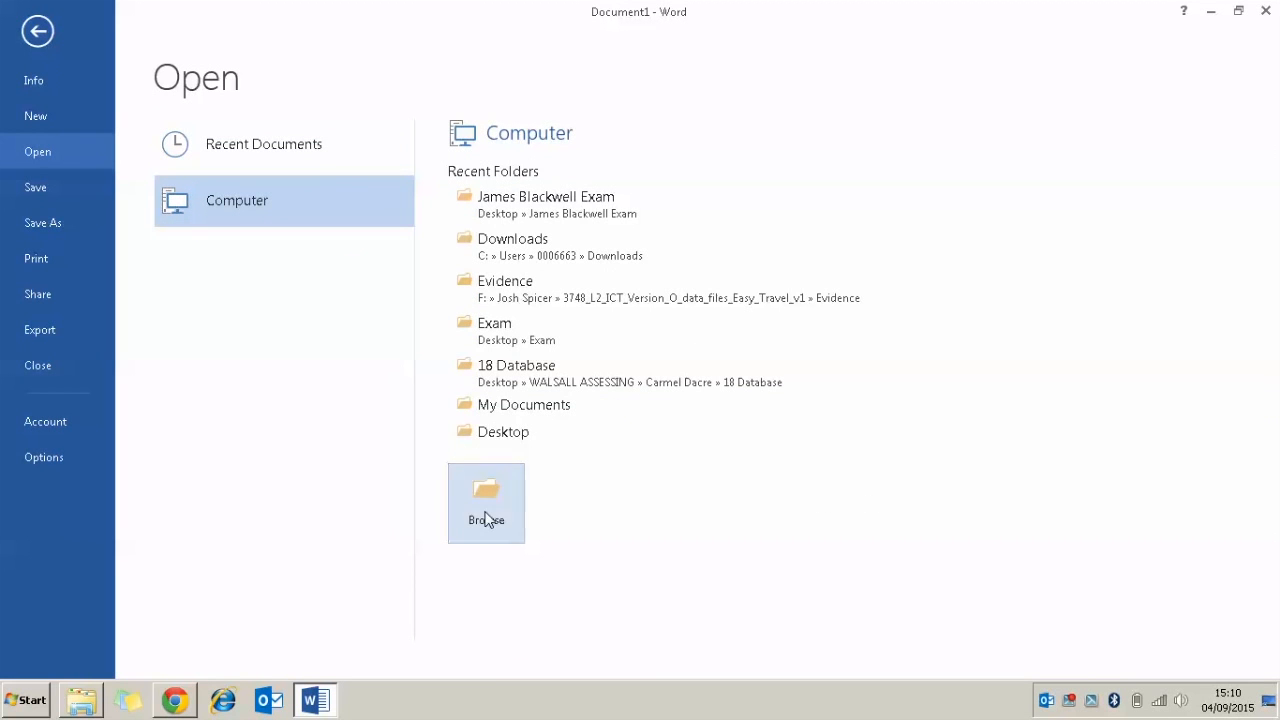
{"action": "left_click", "coordinate": [503, 436]}
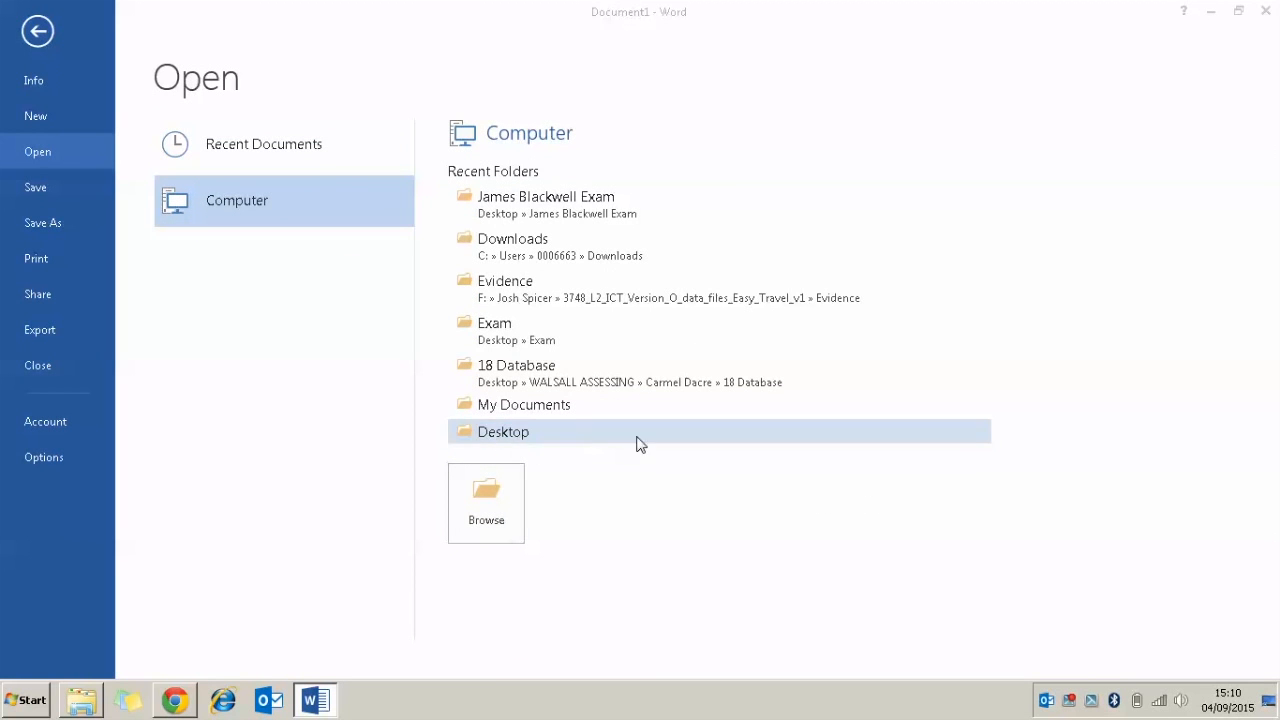
{"action": "left_click", "coordinate": [230, 190]}
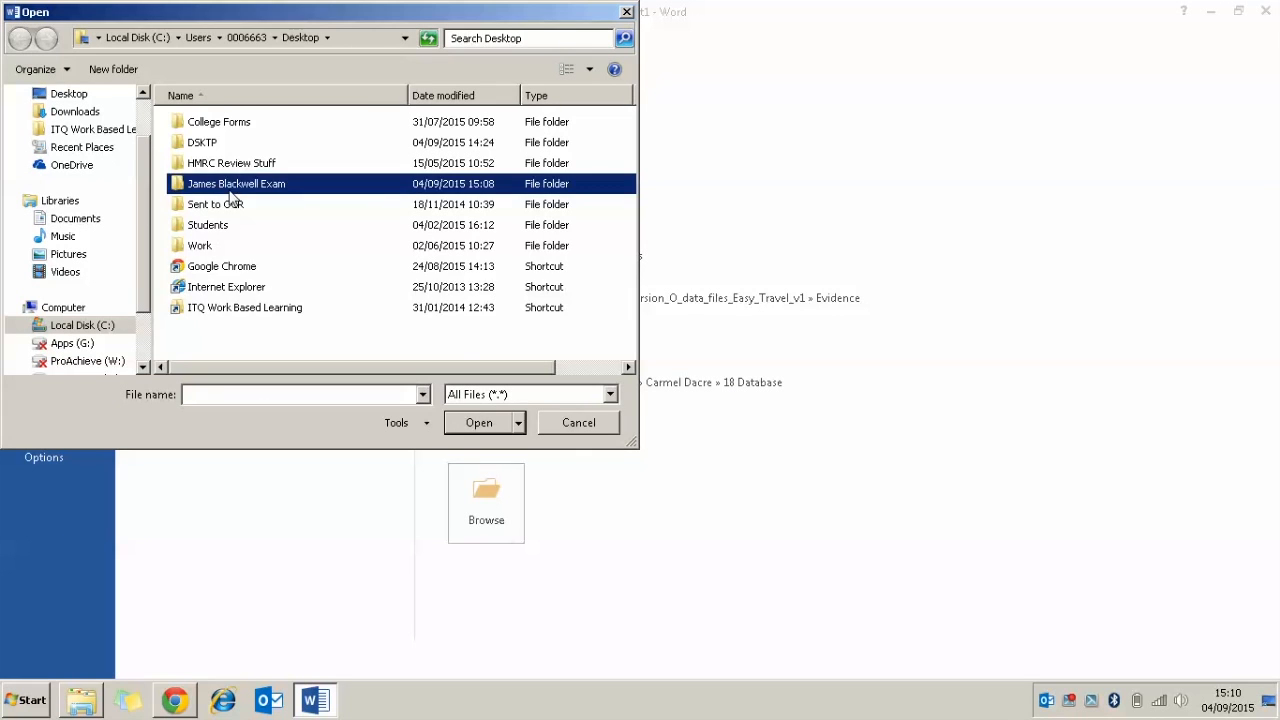
{"action": "double_click", "coordinate": [230, 190]}
{"action": "left_click", "coordinate": [222, 268]}
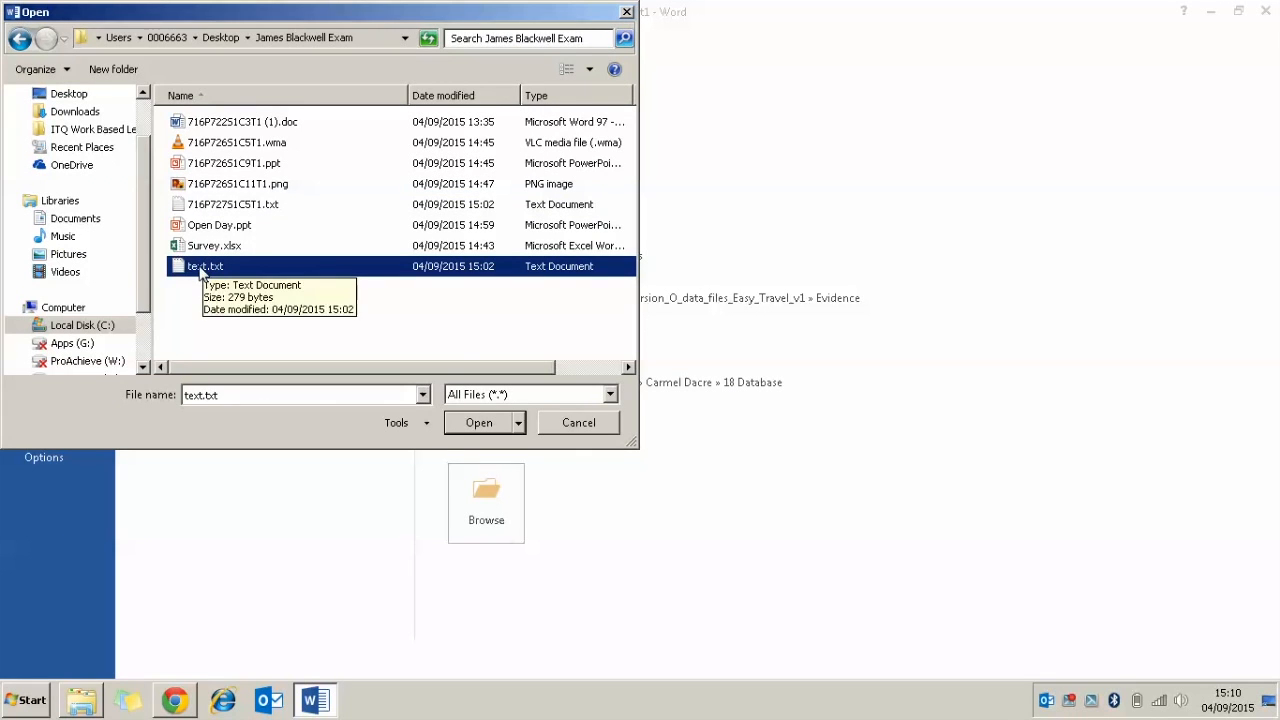
{"action": "double_click", "coordinate": [201, 268]}
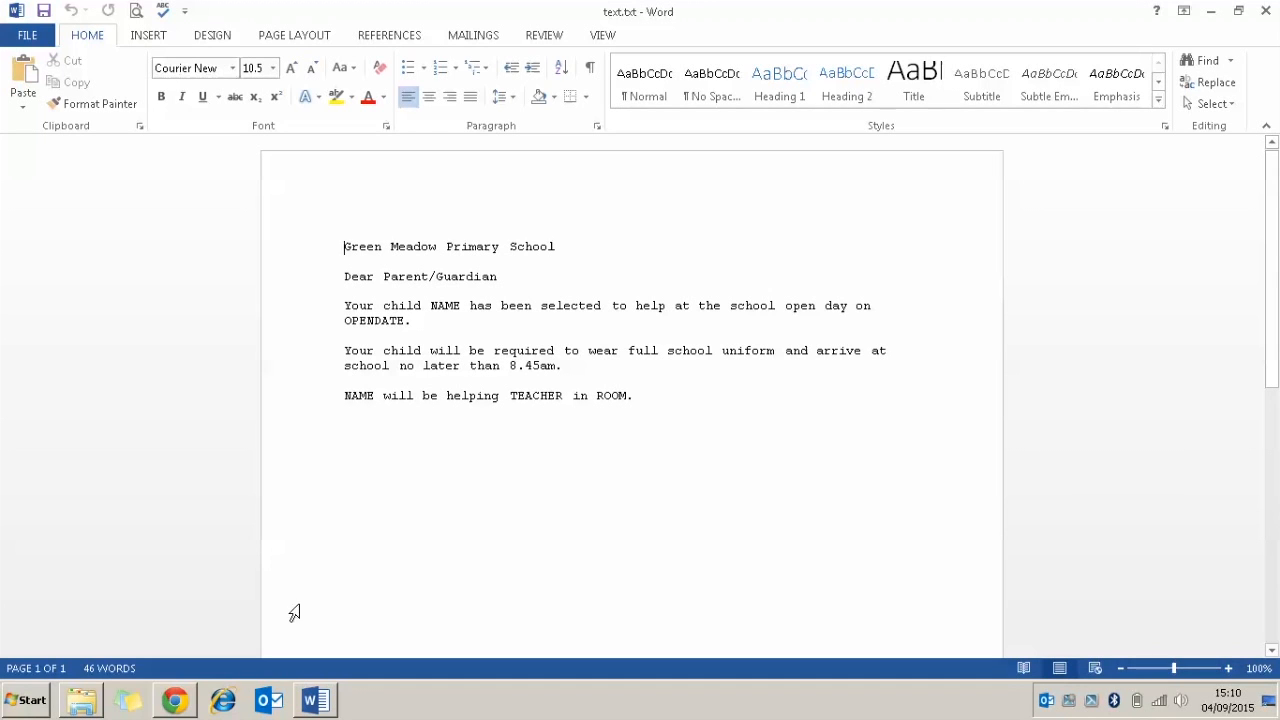
Start the Step-by-Step Mail Merge Wizard for Letters, using the current document as the starting document.
{"action": "left_click", "coordinate": [180, 697]}
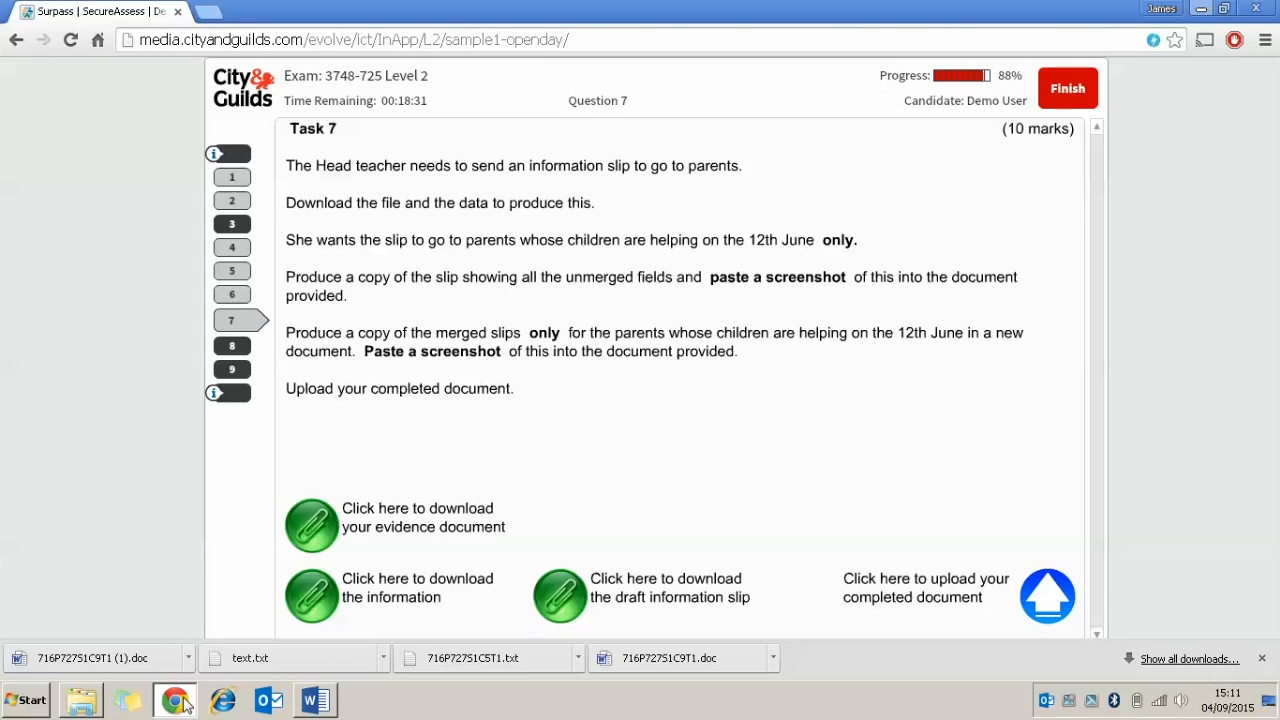
{"action": "left_click", "coordinate": [183, 703]}
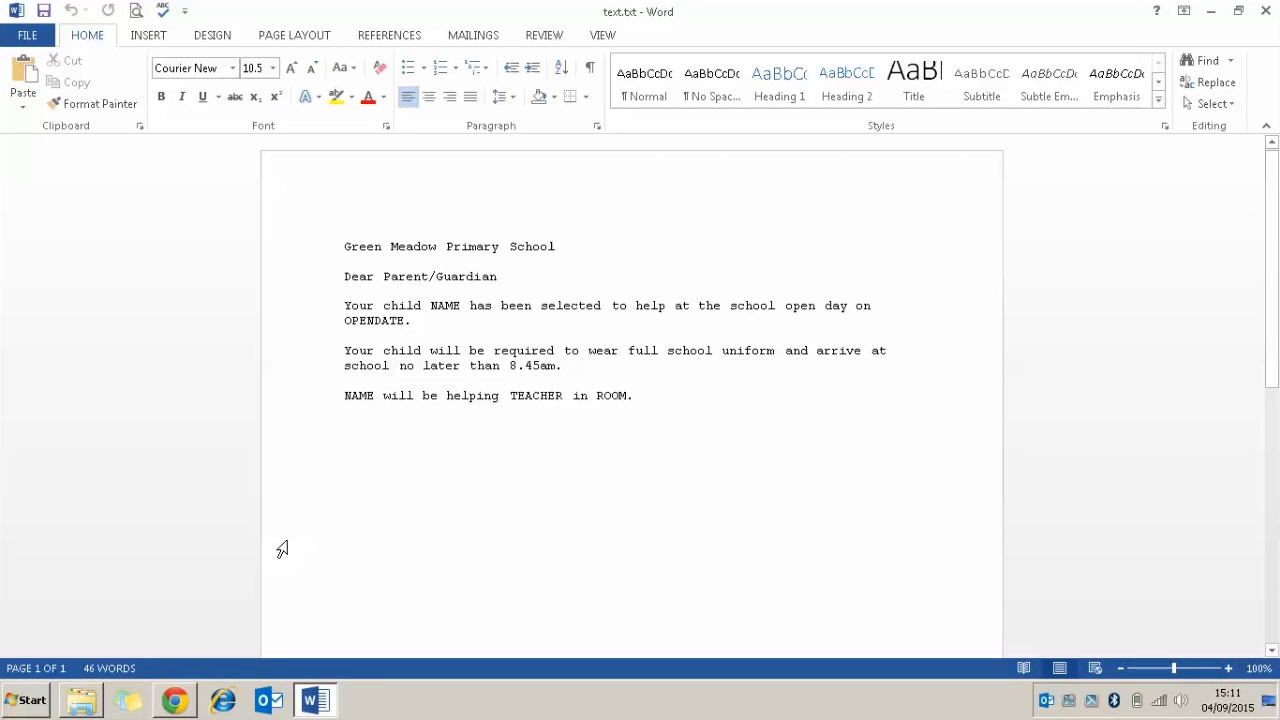
{"action": "left_click", "coordinate": [466, 35]}
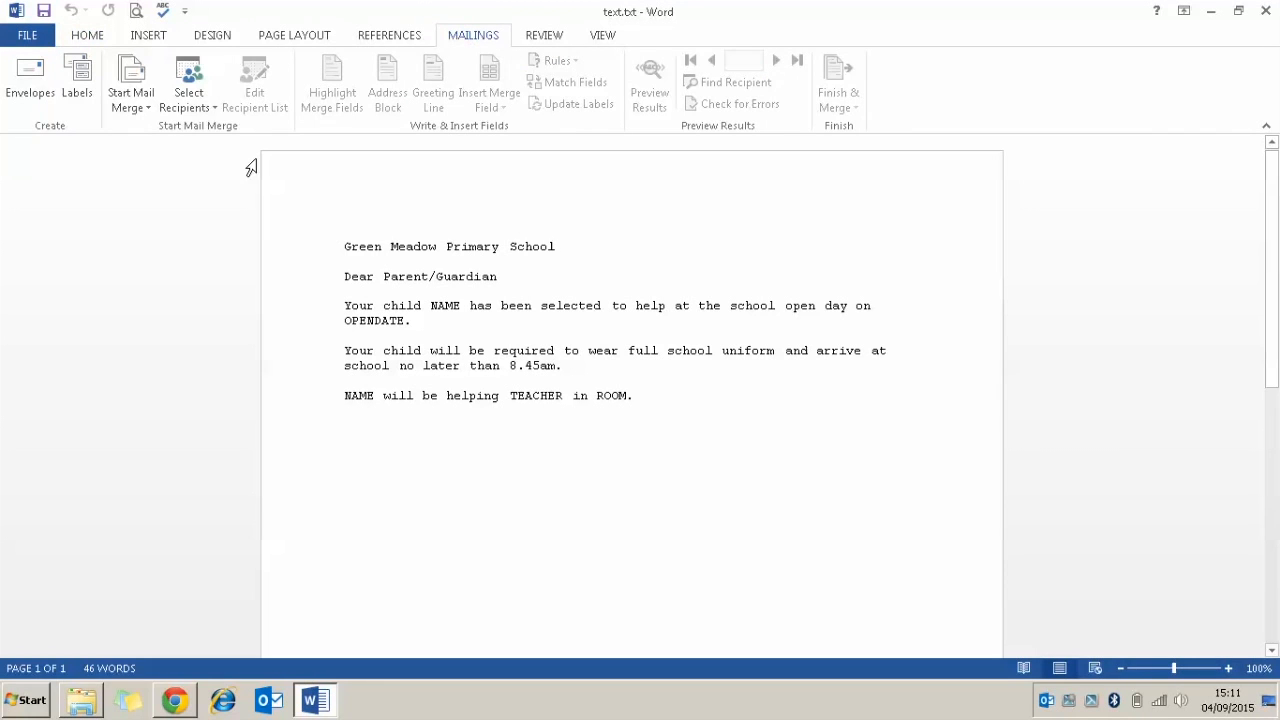
{"action": "left_click", "coordinate": [152, 110]}
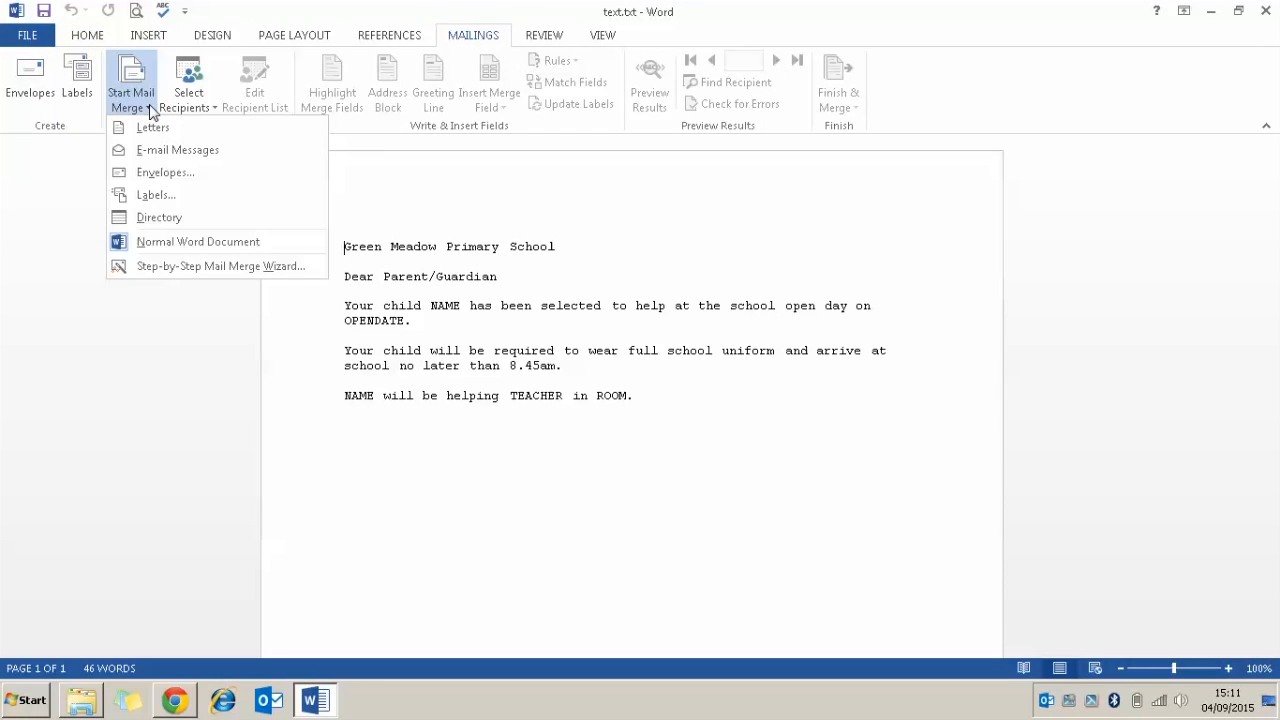
{"action": "left_click", "coordinate": [153, 268]}
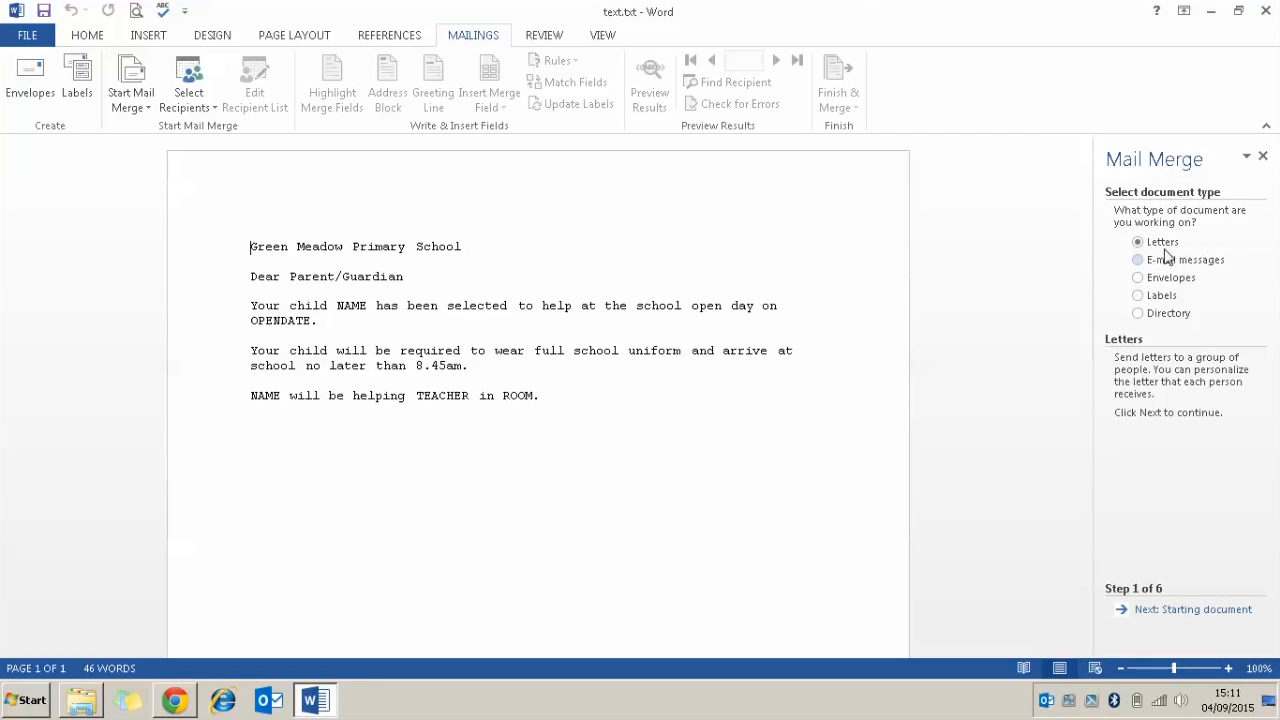
{"action": "left_click", "coordinate": [1146, 612]}
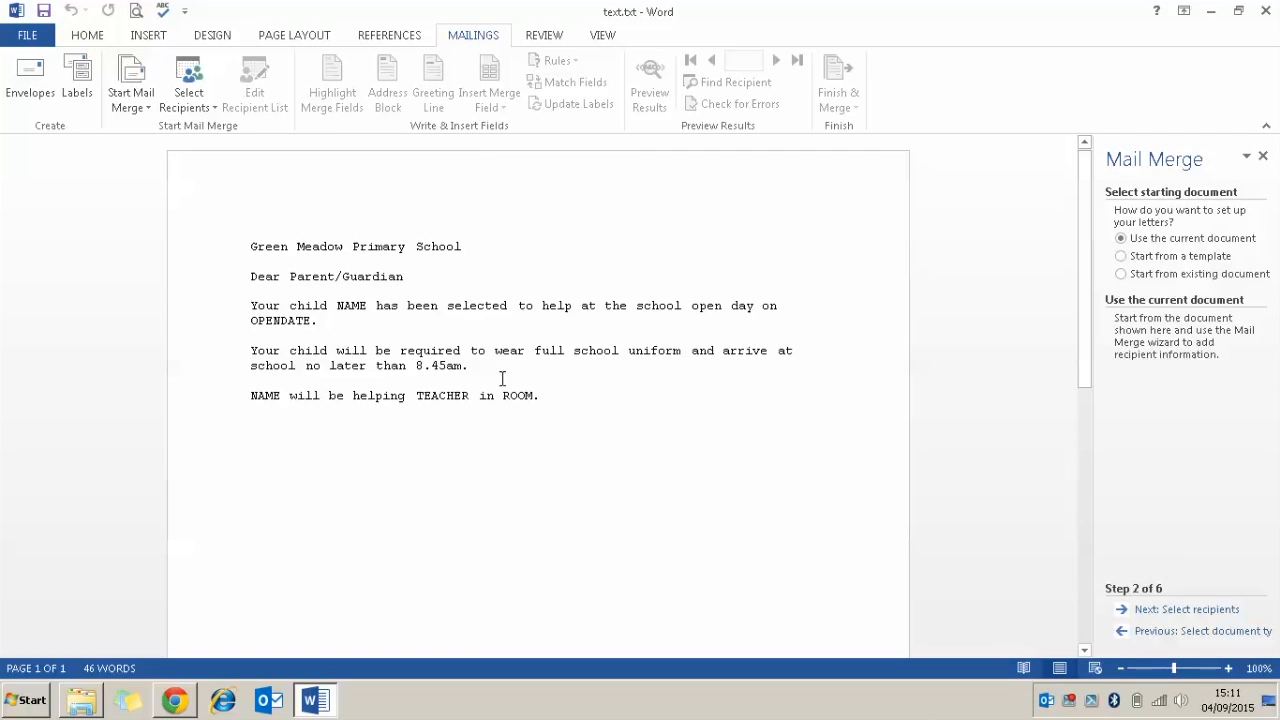
{"action": "left_click", "coordinate": [1166, 611]}
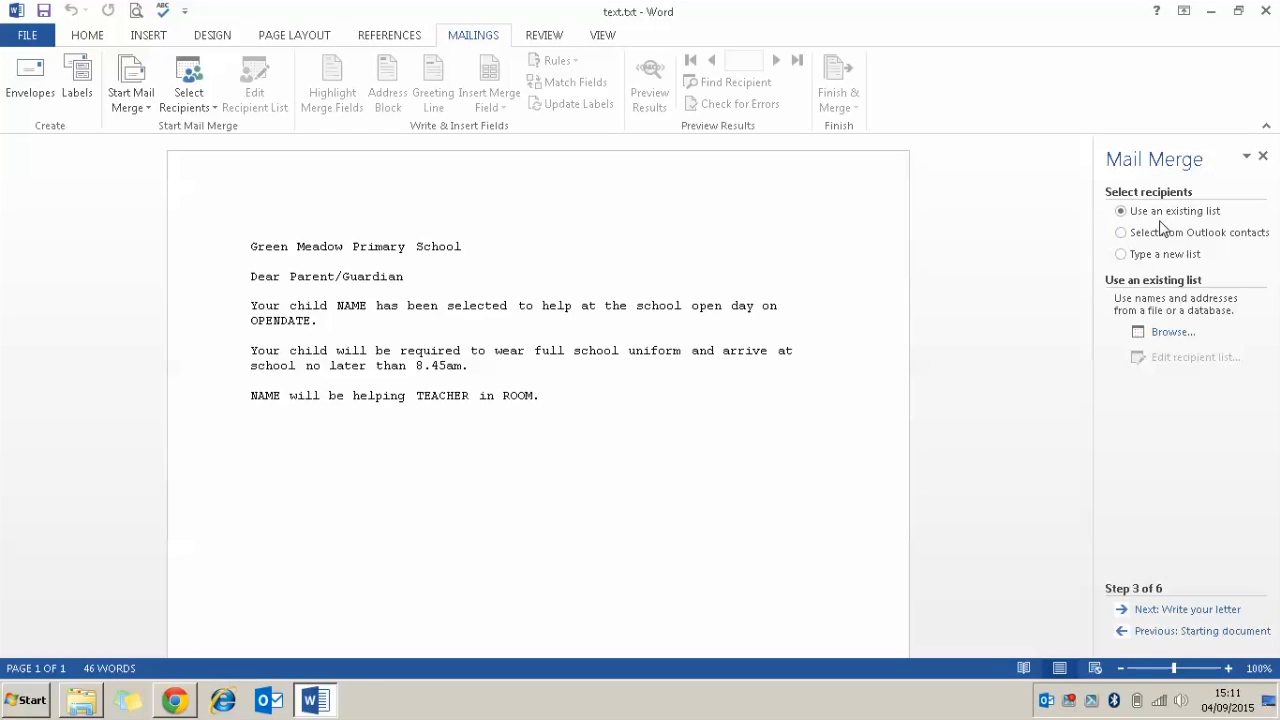
Load 716P727S1C5T1.txt from the exam folder on the Desktop as the existing recipient list.
{"action": "left_click", "coordinate": [1179, 340]}
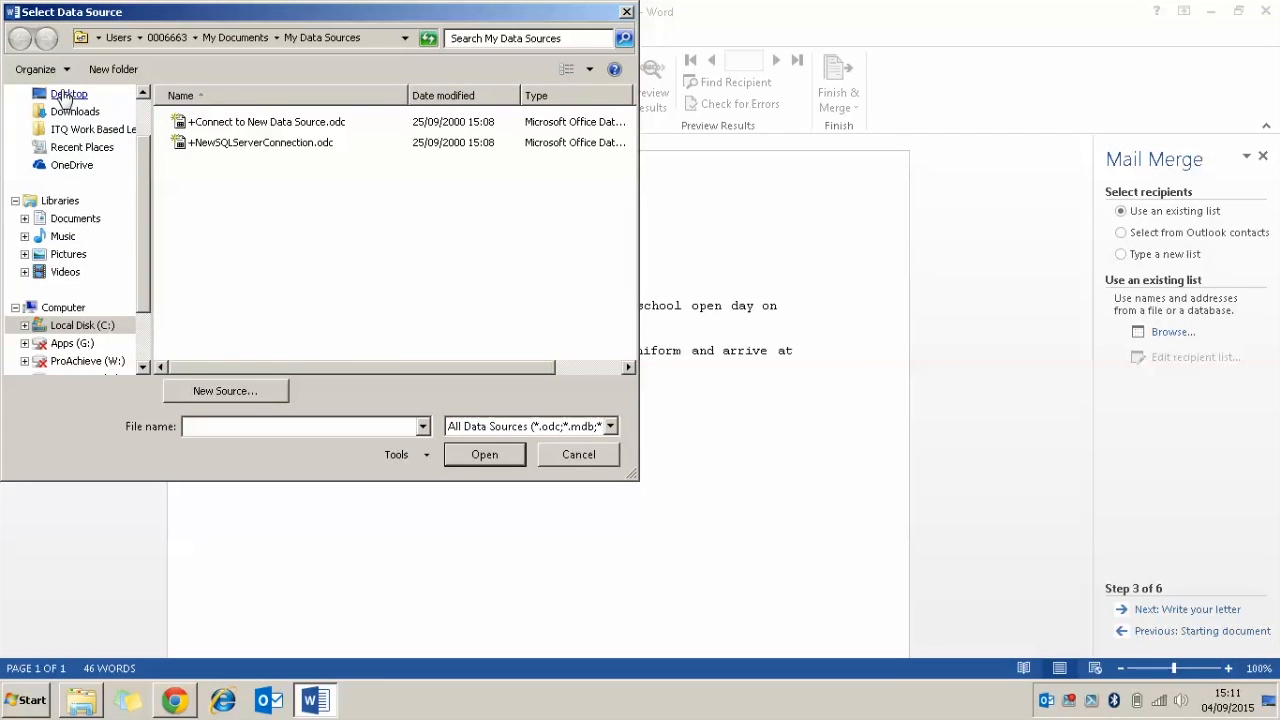
{"action": "left_click", "coordinate": [64, 95]}
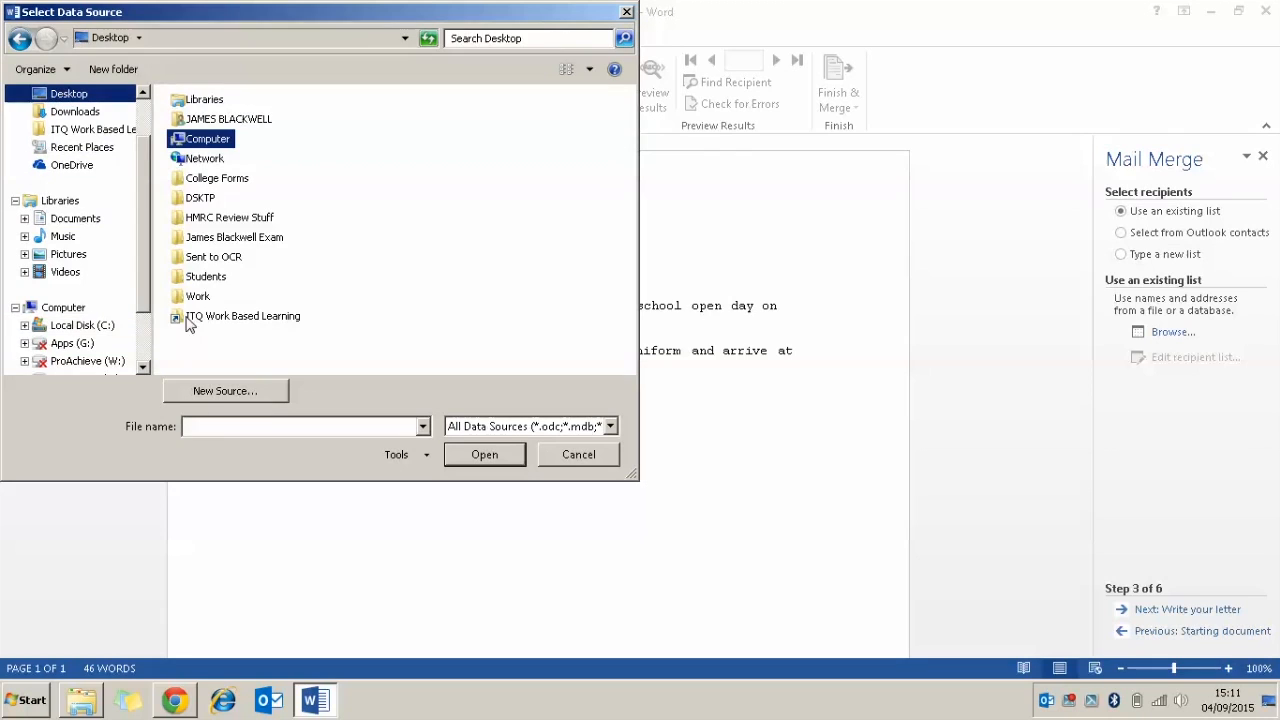
{"action": "double_click", "coordinate": [234, 248]}
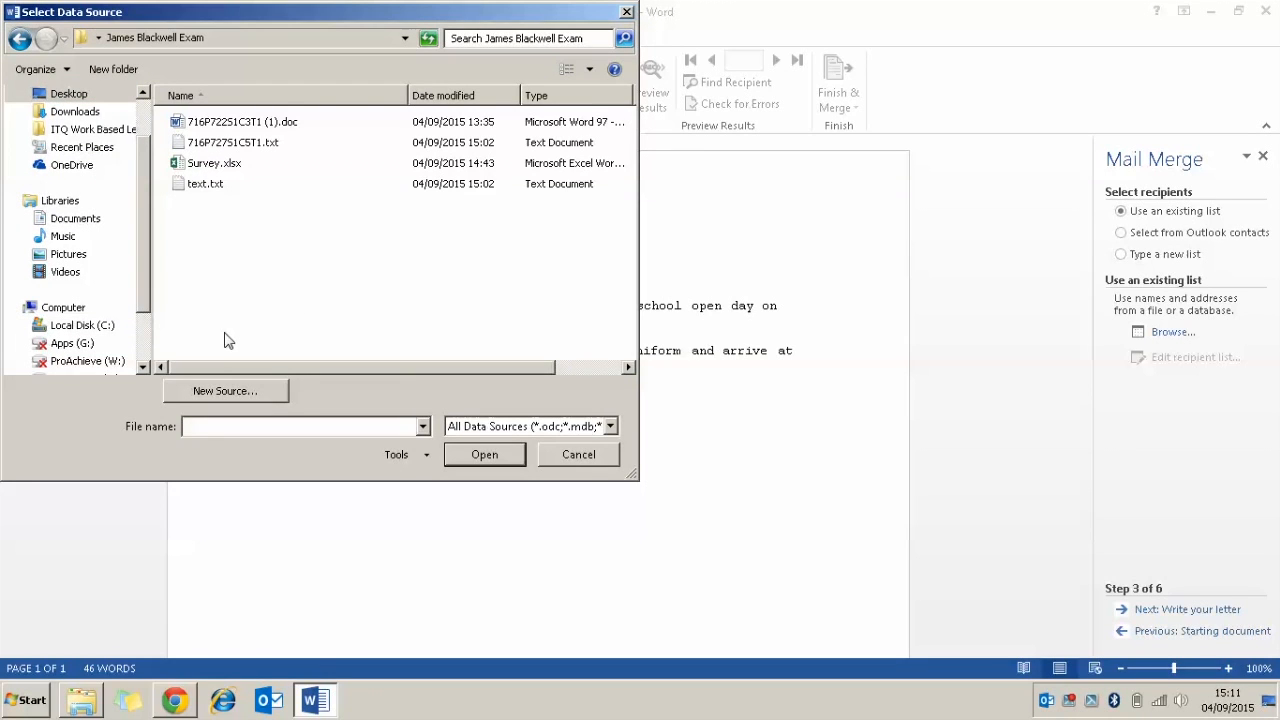
{"action": "left_click", "coordinate": [192, 146]}
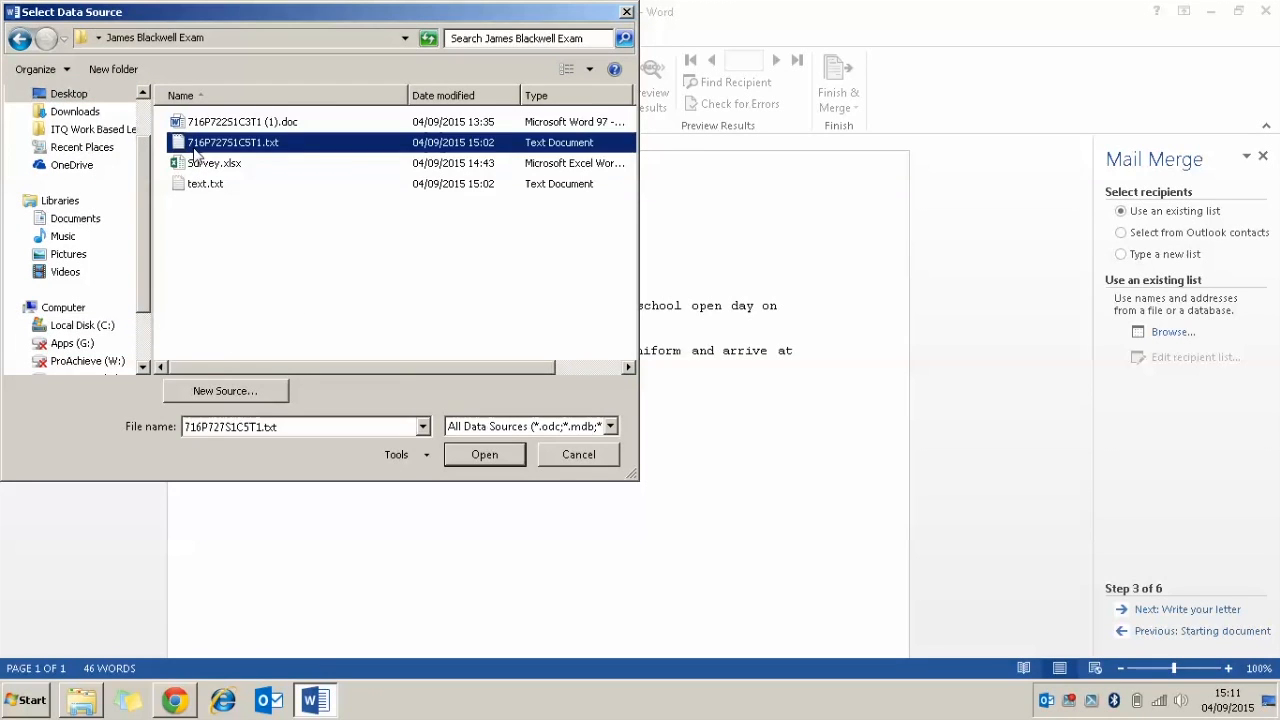
{"action": "left_click", "coordinate": [181, 147]}
{"action": "double_click", "coordinate": [181, 147]}
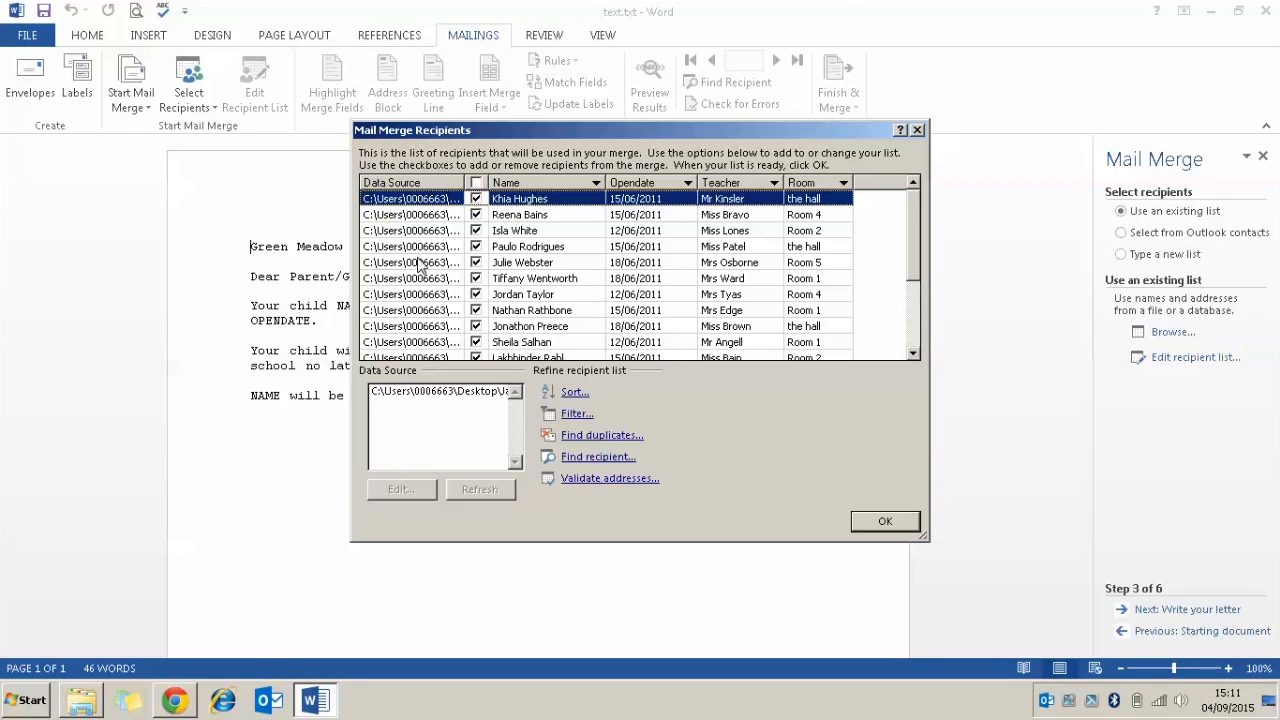
Filter the mail merge recipients to those with Opendate 12/06/2011, as the task requires, and accept the list.
{"action": "left_click_drag", "start_coordinate": [406, 140], "coordinate": [268, 112]}
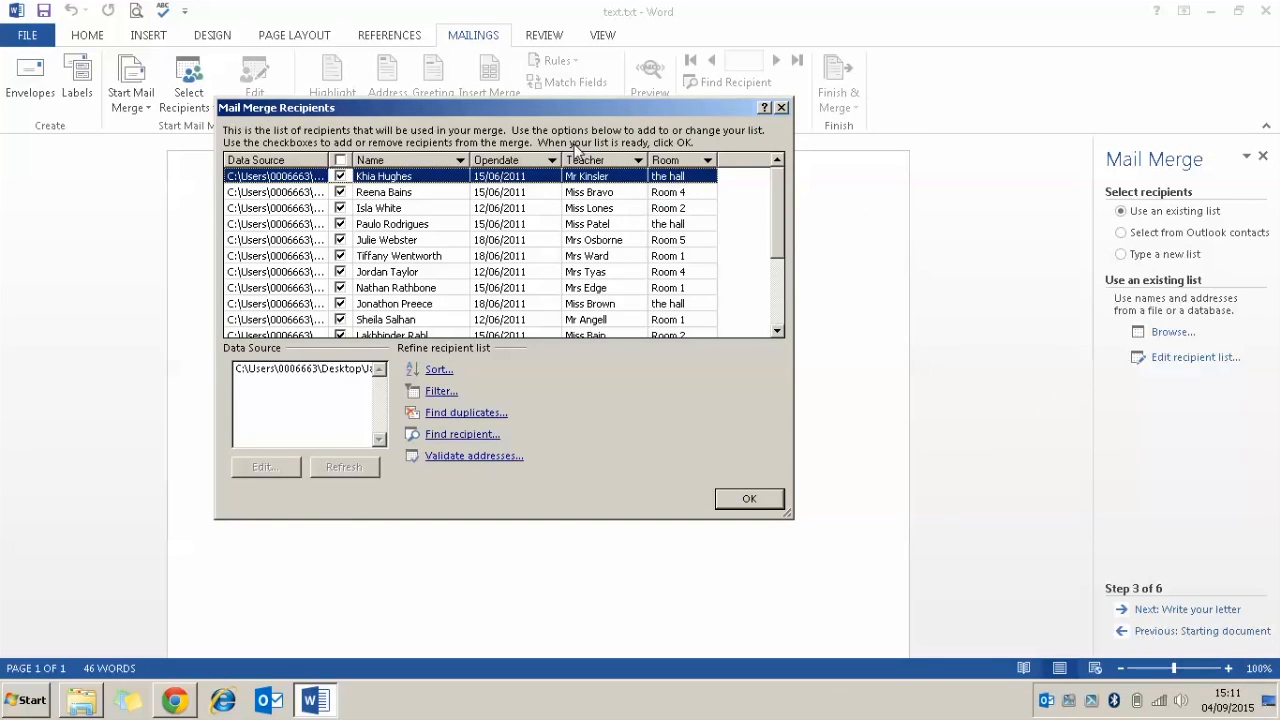
{"action": "mouse_move", "coordinate": [778, 214]}
{"action": "left_mouse_down"}
{"action": "mouse_move", "coordinate": [777, 314]}
{"action": "mouse_move", "coordinate": [767, 206]}
{"action": "left_mouse_up"}
{"action": "left_click", "coordinate": [180, 702]}
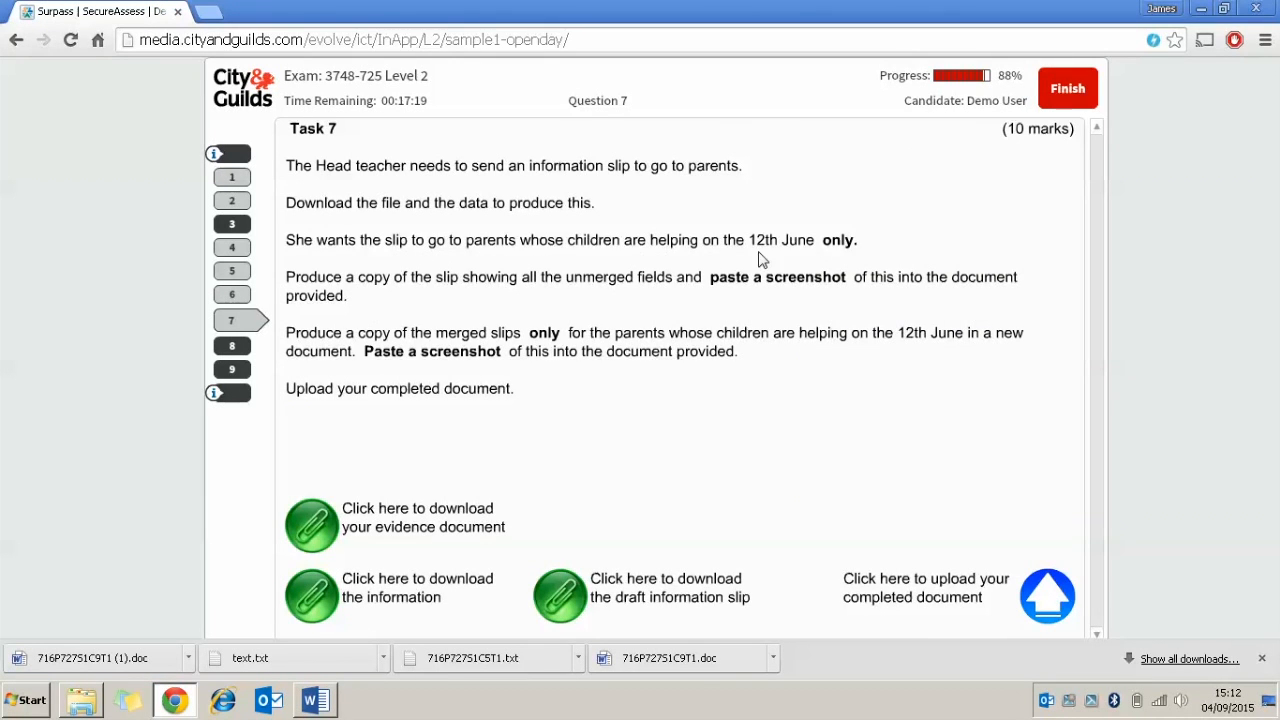
{"action": "left_click", "coordinate": [340, 705]}
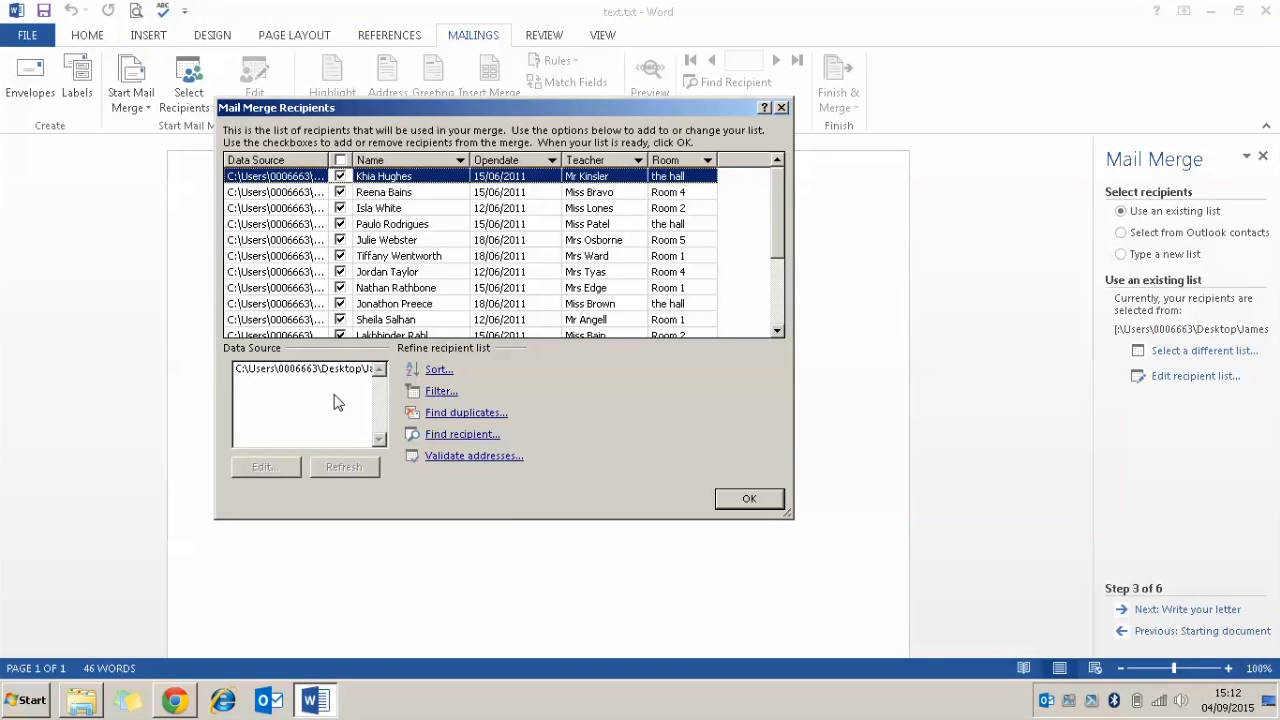
{"action": "left_click", "coordinate": [551, 161]}
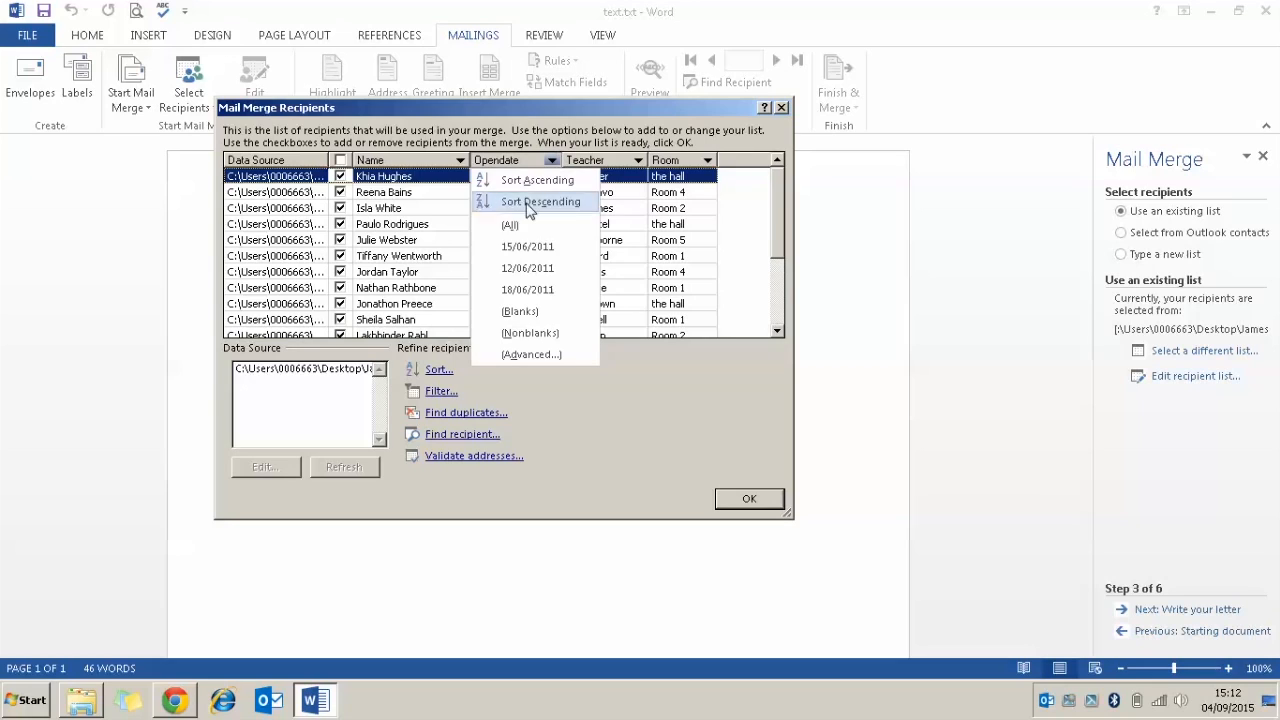
{"action": "left_click", "coordinate": [516, 276]}
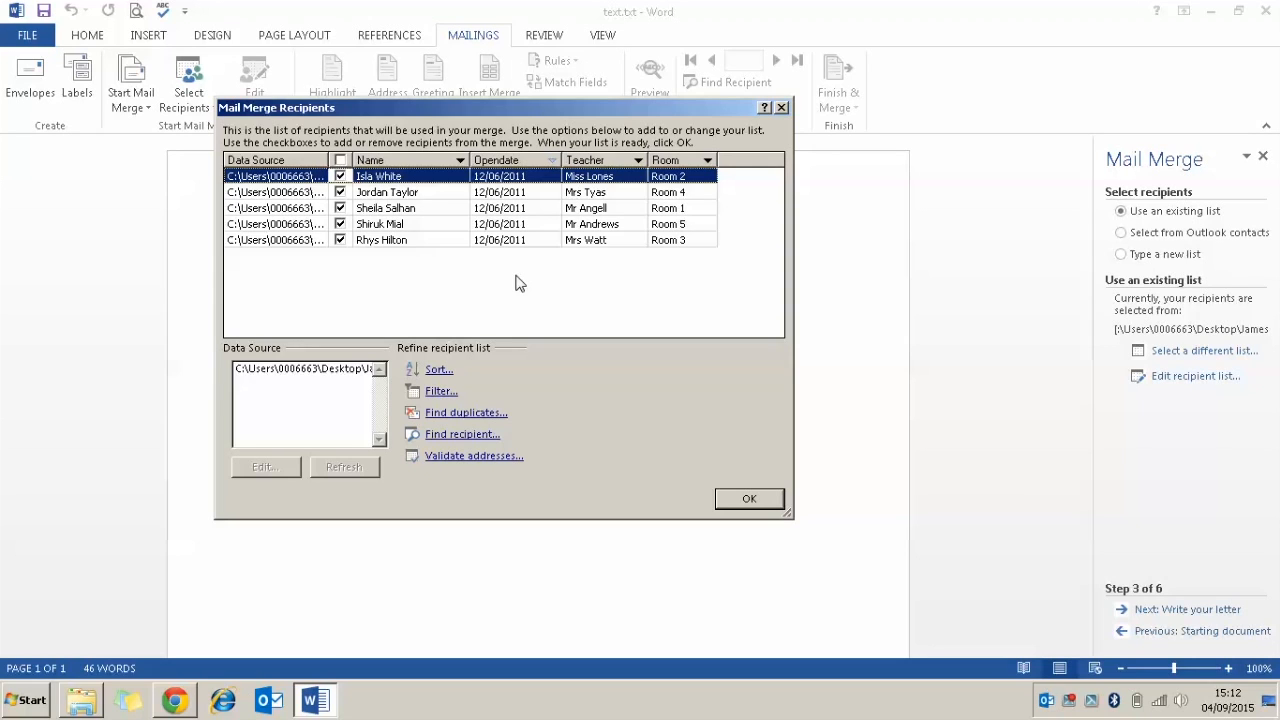
{"action": "left_click", "coordinate": [731, 501]}
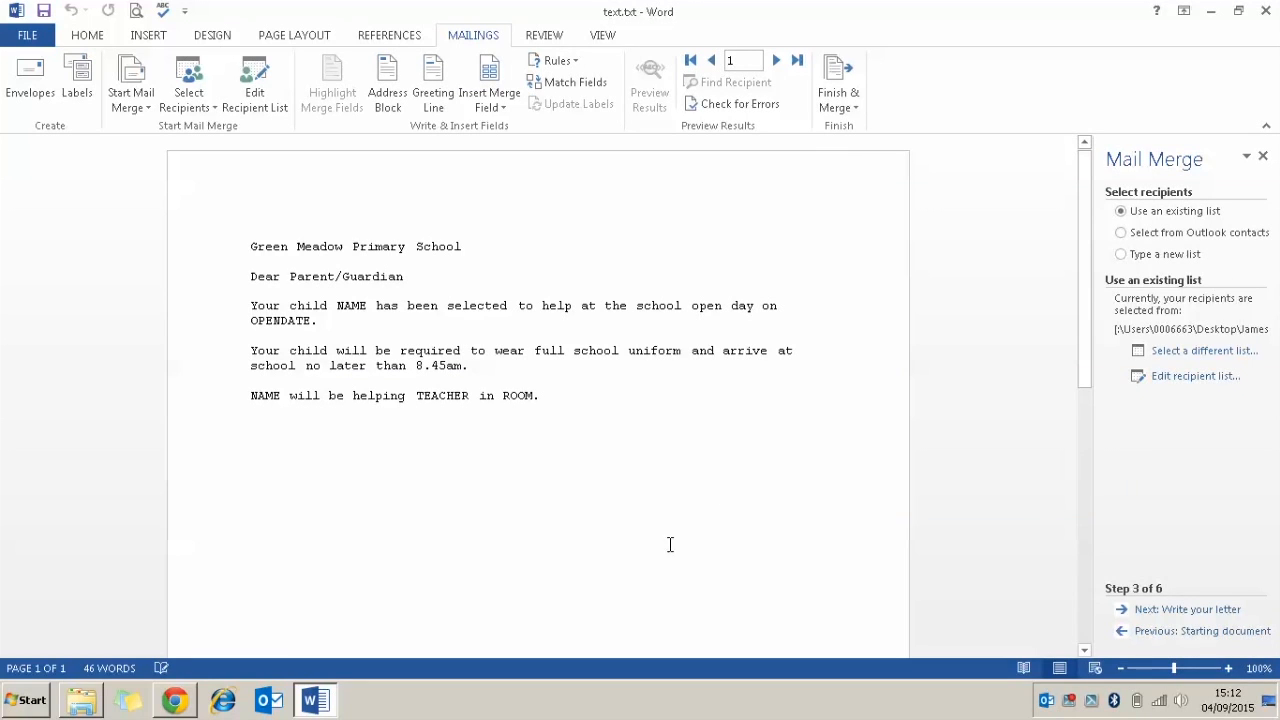
Go on to writing the letter and replace the placeholder NAME after "Your child" with the Name merge field.
{"action": "left_click", "coordinate": [1152, 613]}
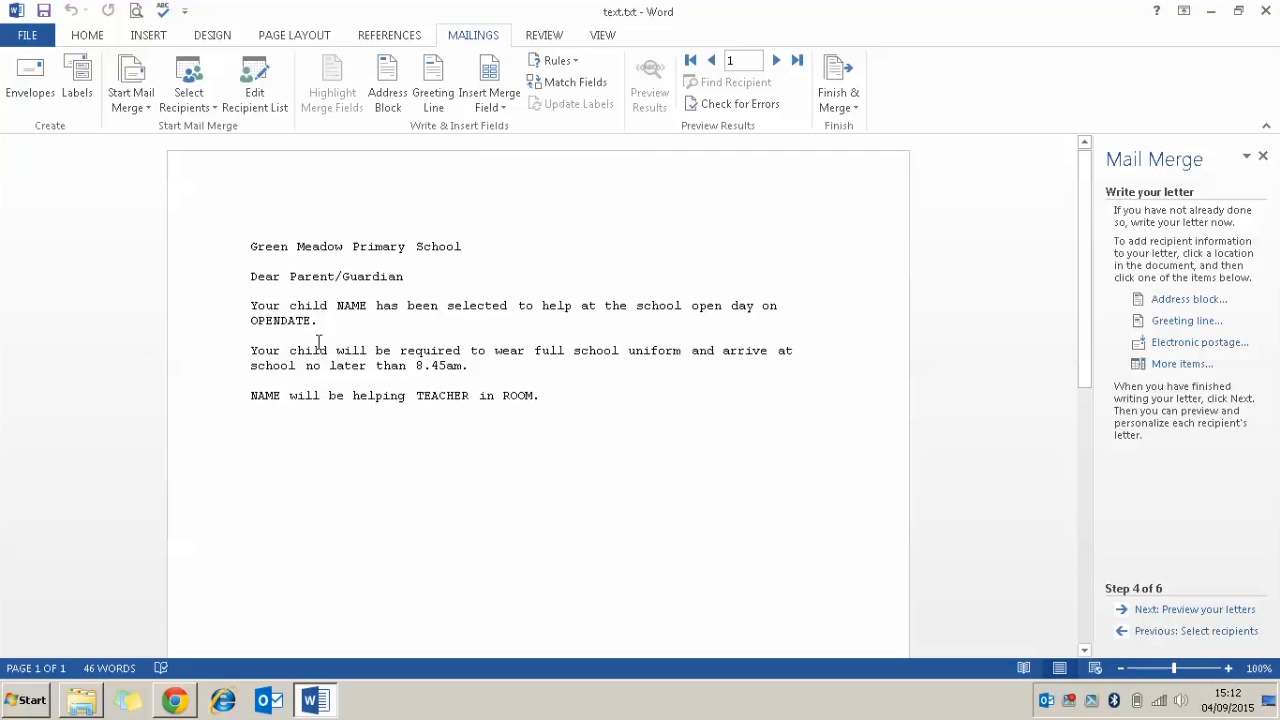
{"action": "left_click_drag", "start_coordinate": [338, 313], "coordinate": [362, 313]}
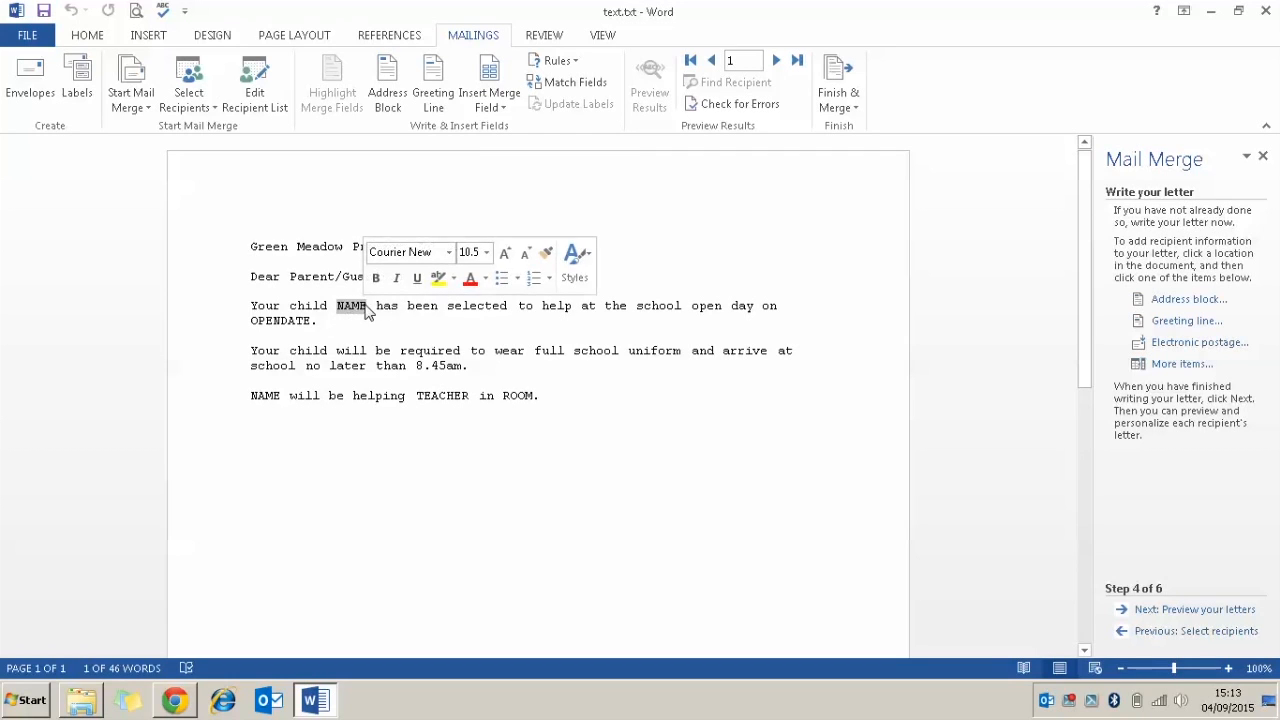
{"action": "left_click", "coordinate": [1180, 365]}
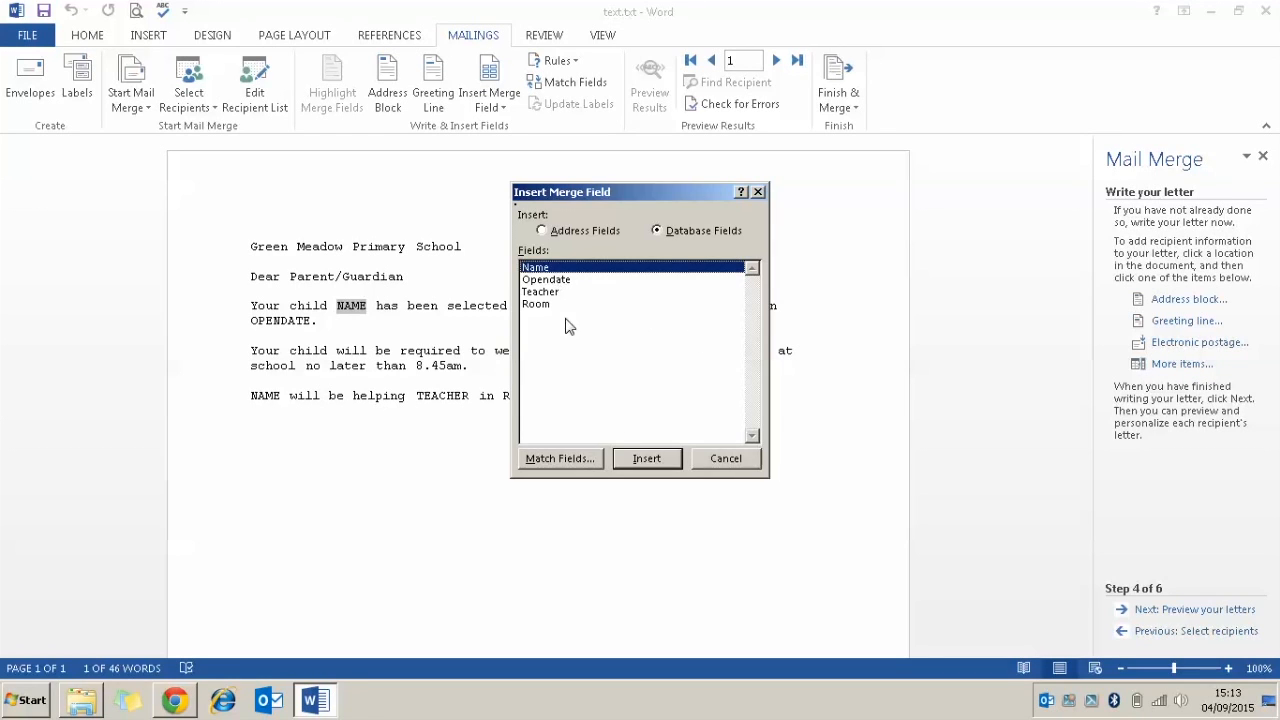
{"action": "left_click", "coordinate": [646, 460]}
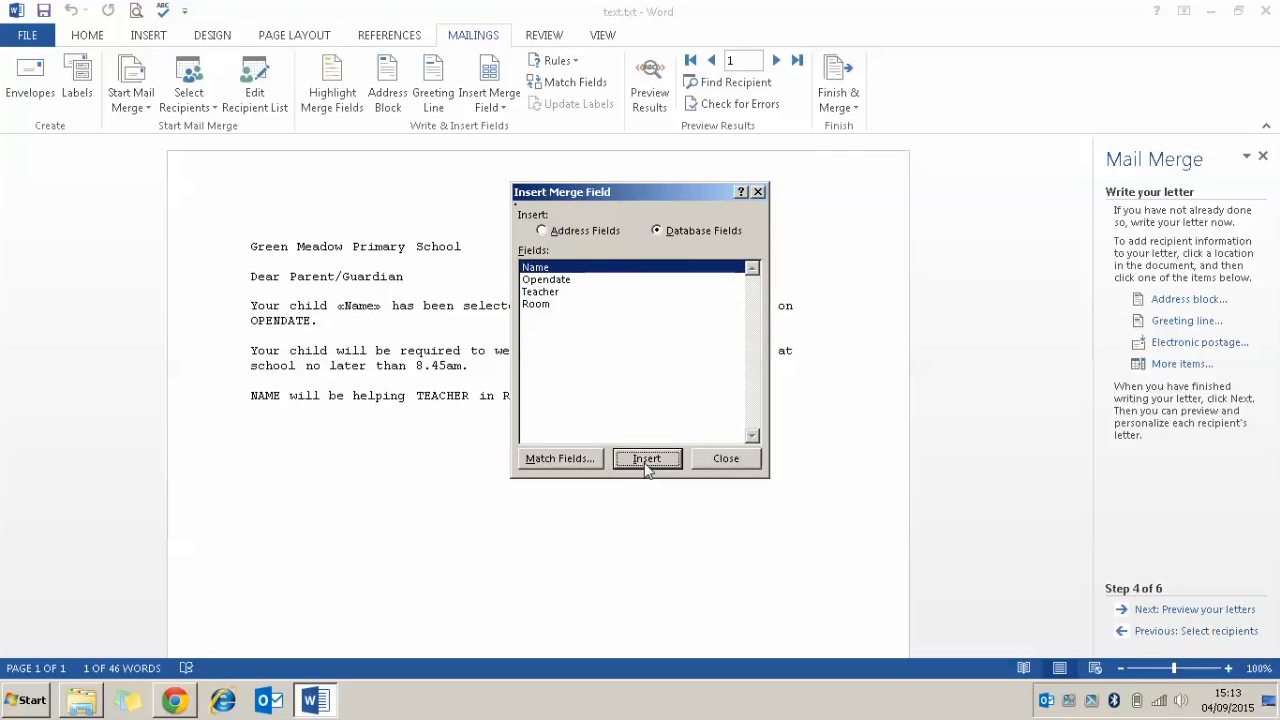
{"action": "left_click", "coordinate": [726, 458]}
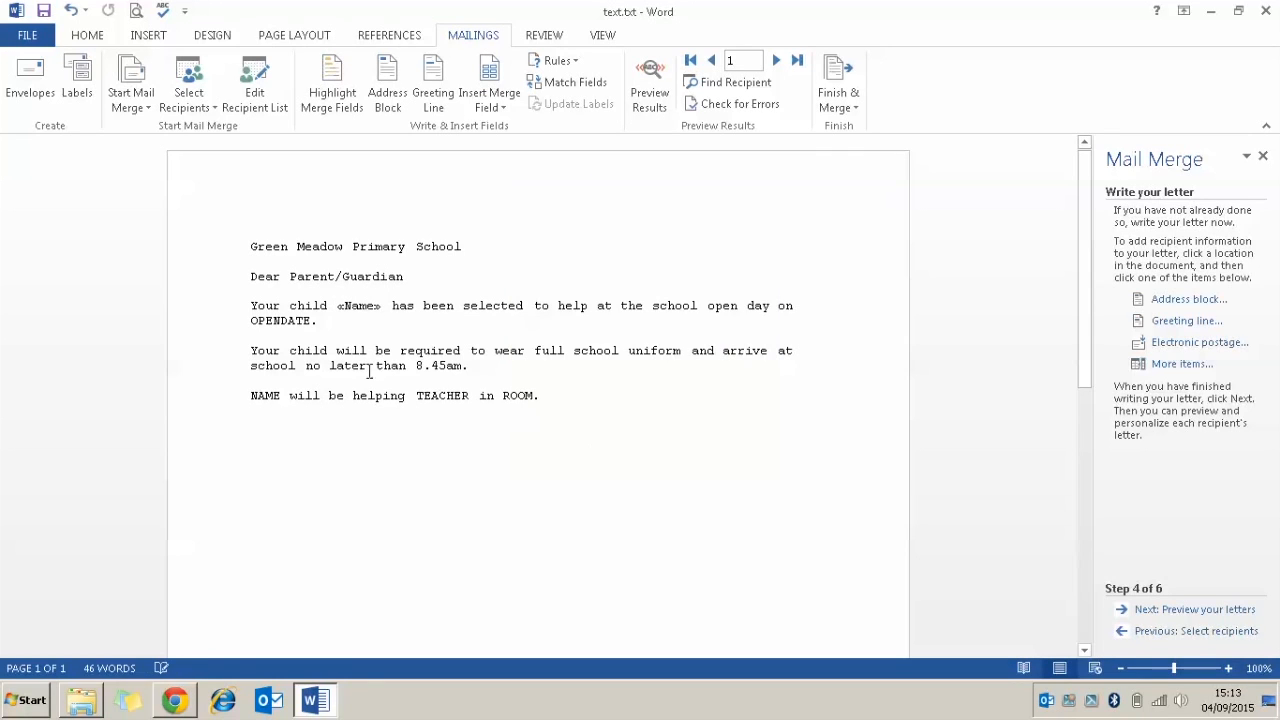
Replace the placeholder OPENDATE after "school open day on" with the Opendate merge field.
{"action": "left_click_drag", "start_coordinate": [251, 321], "coordinate": [311, 321]}
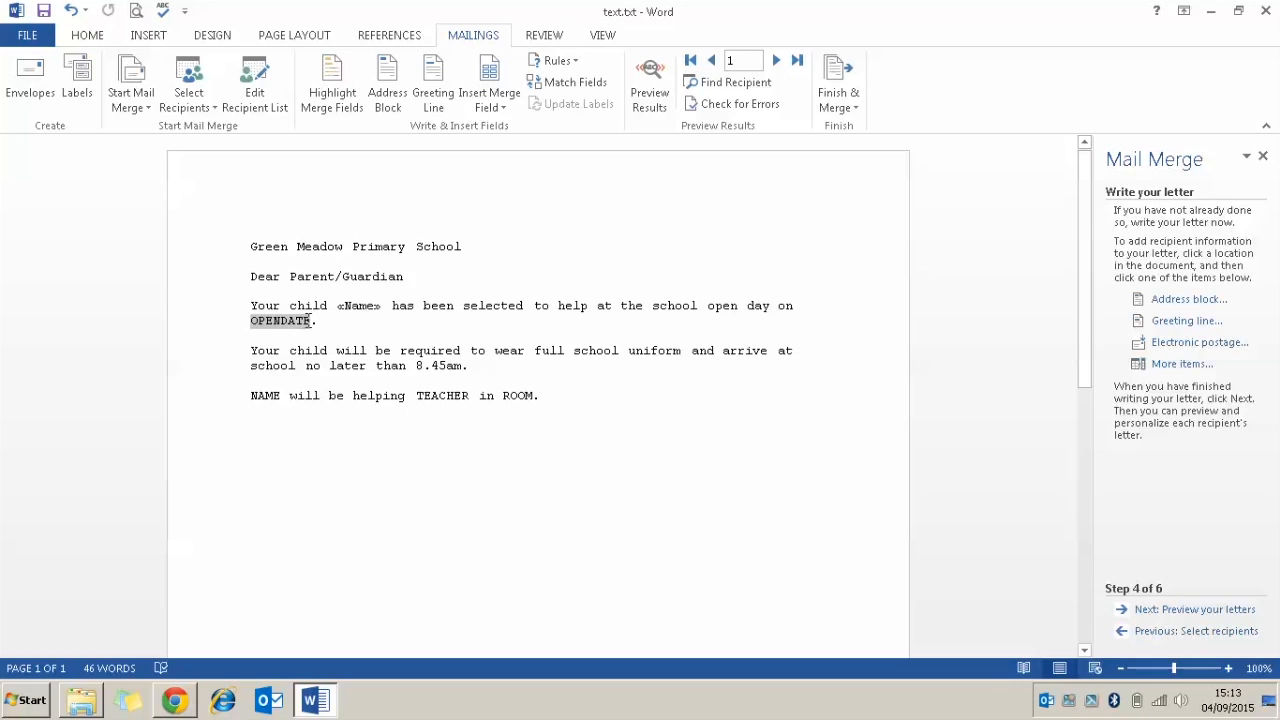
{"action": "left_click", "coordinate": [1196, 366]}
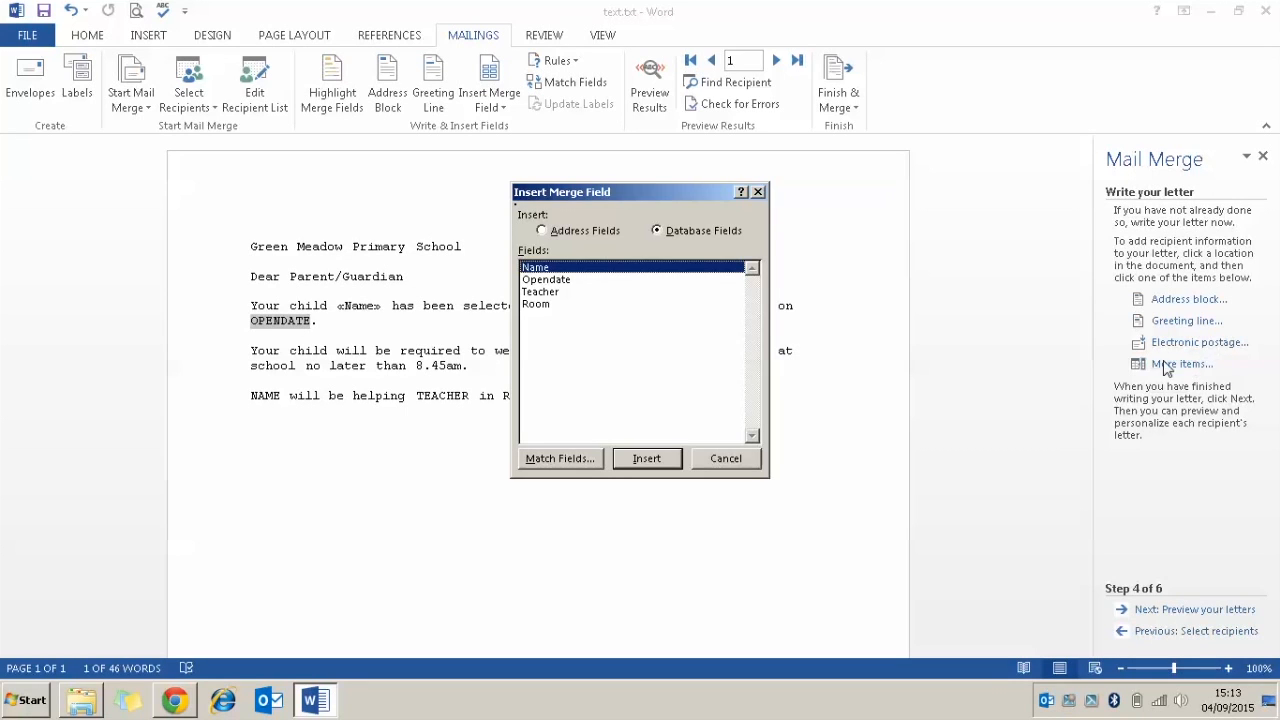
{"action": "left_click", "coordinate": [592, 291]}
{"action": "left_click", "coordinate": [556, 281]}
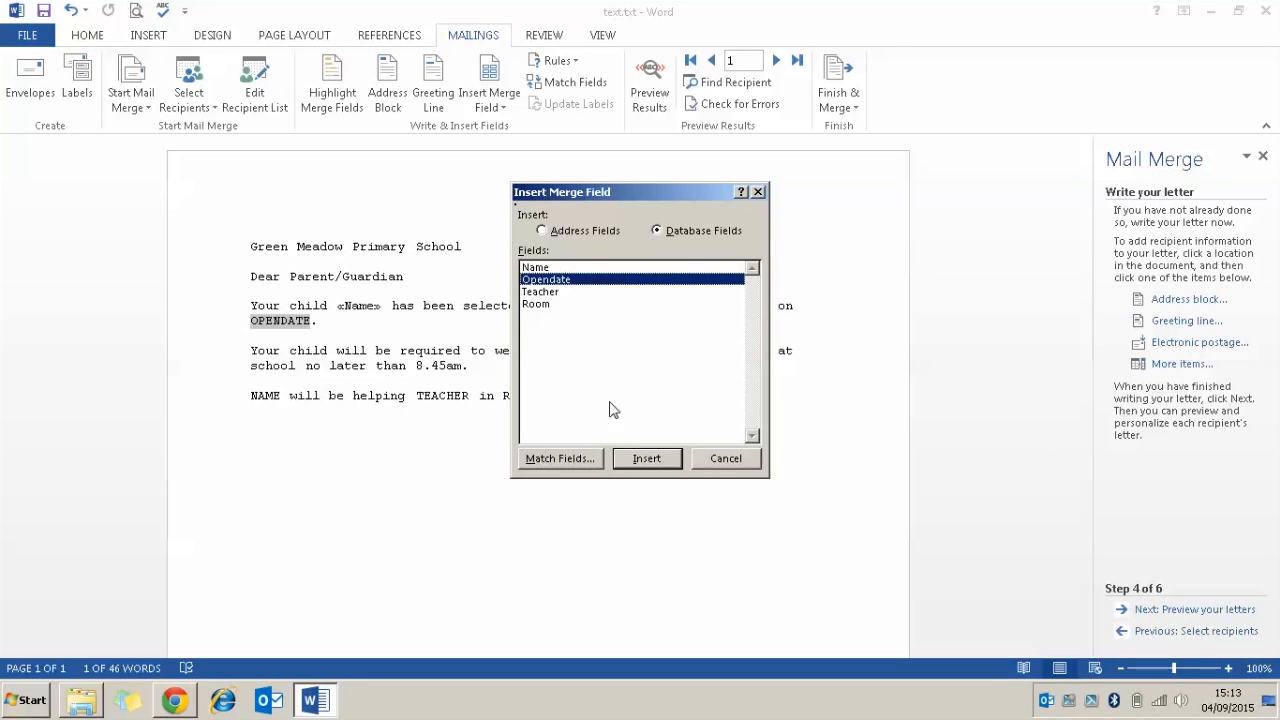
{"action": "left_click", "coordinate": [648, 458]}
{"action": "left_click", "coordinate": [705, 461]}
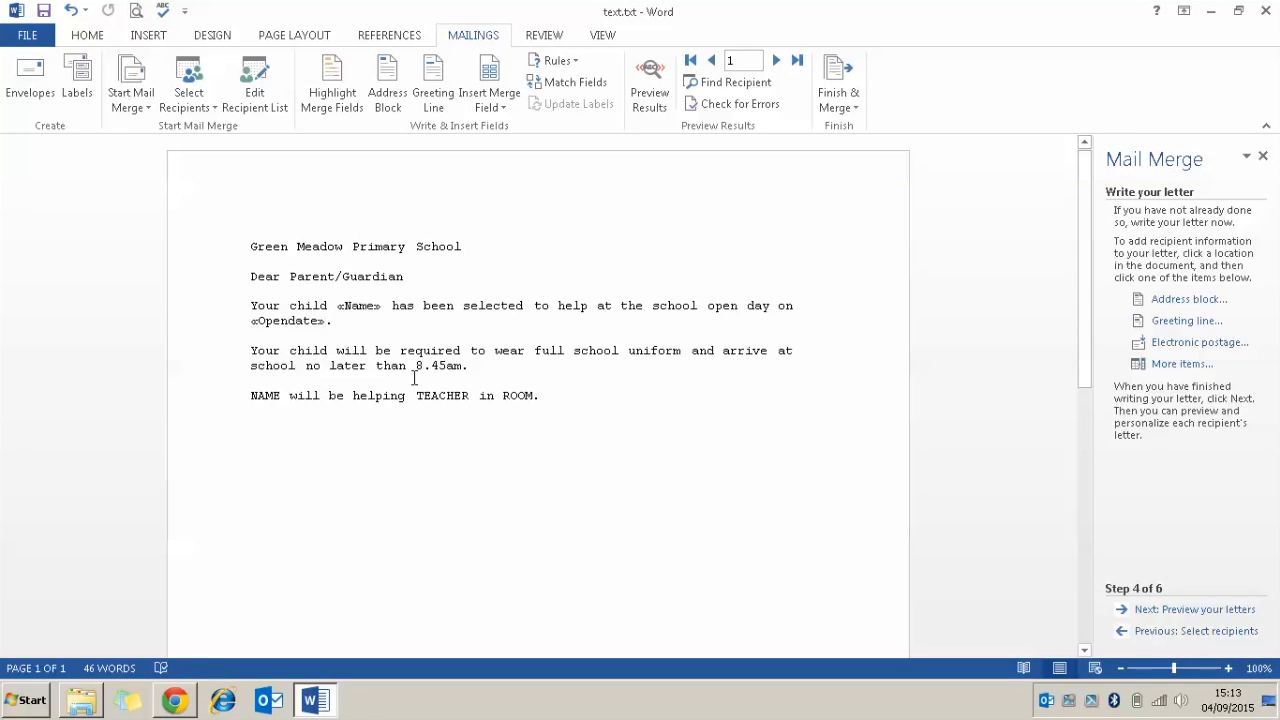
Replace the placeholder NAME at the start of the last sentence with the Name merge field.
{"action": "left_click_drag", "start_coordinate": [251, 395], "coordinate": [282, 395]}
{"action": "left_click", "coordinate": [1180, 365]}
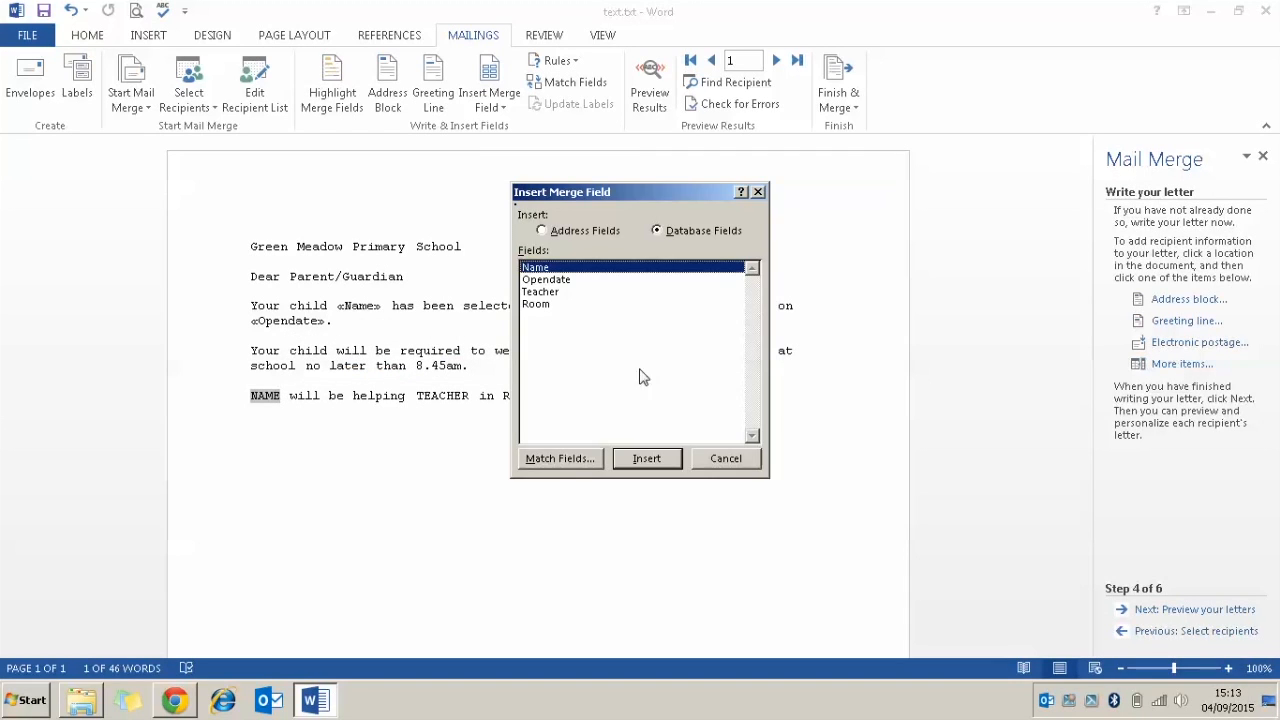
{"action": "left_click", "coordinate": [650, 468]}
{"action": "left_click", "coordinate": [721, 462]}
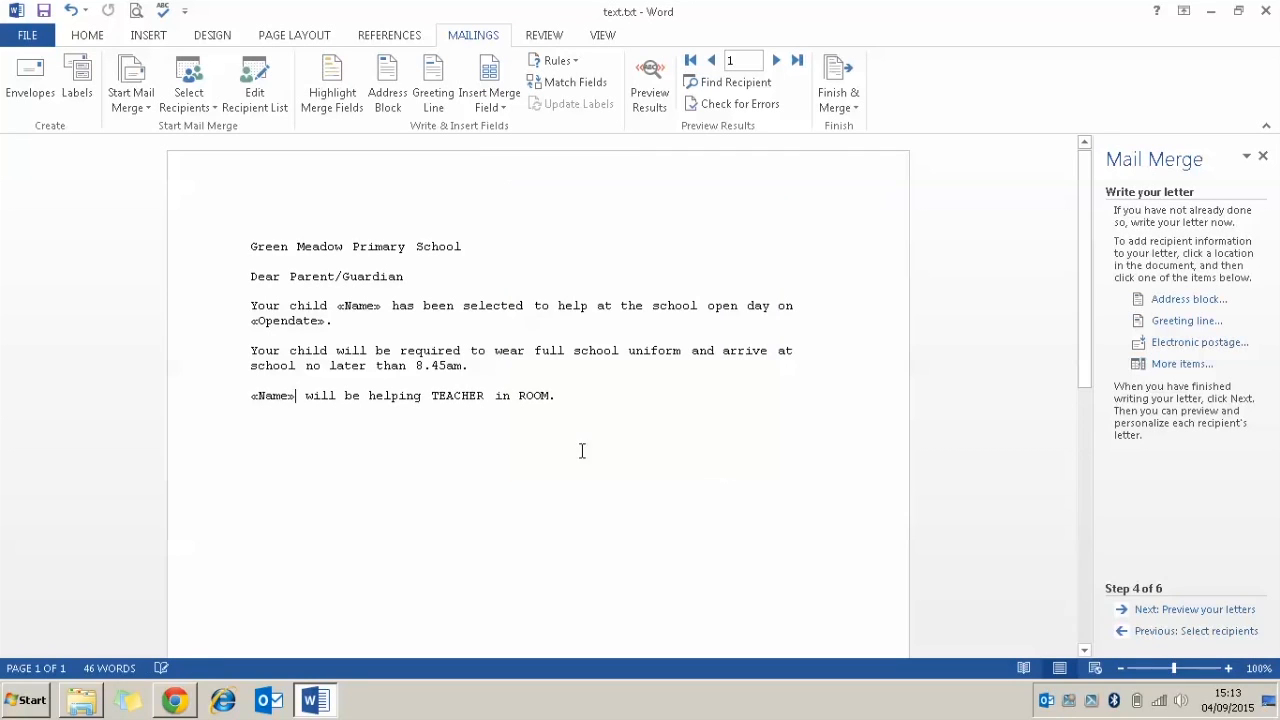
Replace the placeholder TEACHER in the last sentence with the Teacher merge field.
{"action": "double_click", "coordinate": [457, 398]}
{"action": "left_click_drag", "start_coordinate": [482, 398], "coordinate": [430, 398]}
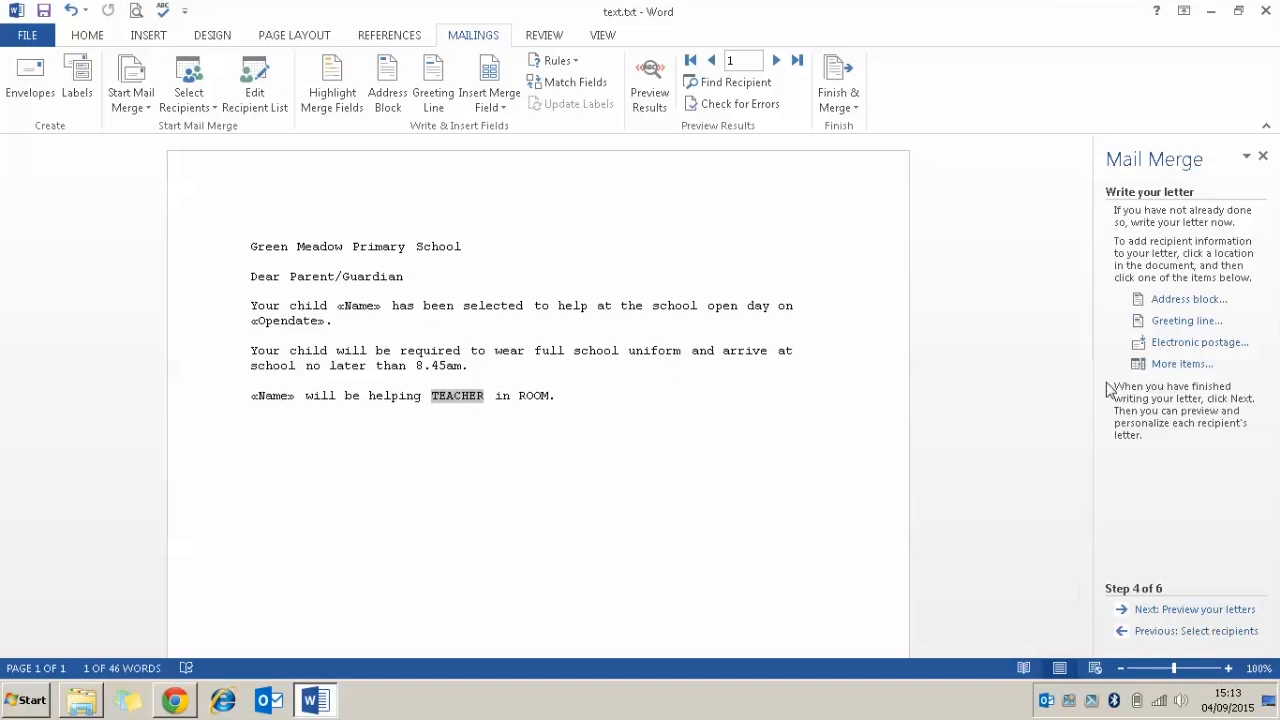
{"action": "left_click", "coordinate": [1160, 365]}
{"action": "left_click", "coordinate": [541, 294]}
{"action": "left_click", "coordinate": [630, 462]}
{"action": "left_click", "coordinate": [720, 458]}
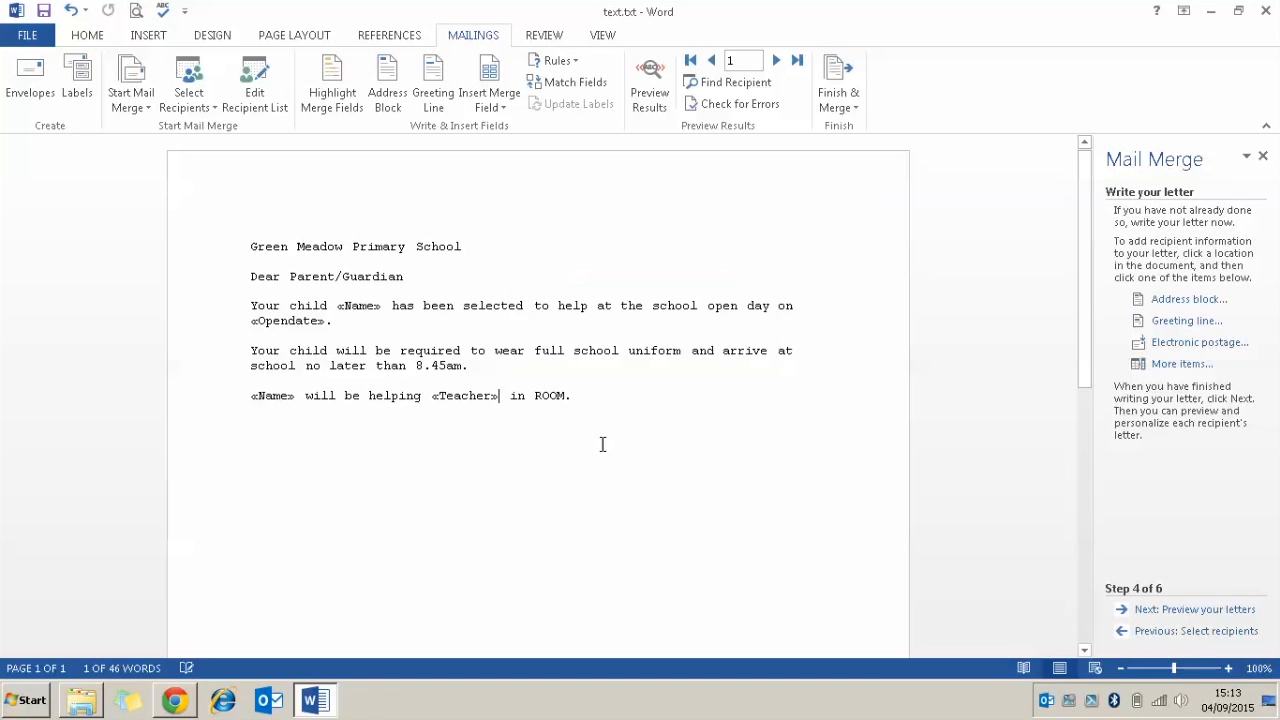
Replace the placeholder ROOM in the last sentence with the Room merge field, keeping the full stop after it.
{"action": "left_click_drag", "start_coordinate": [536, 397], "coordinate": [561, 400]}
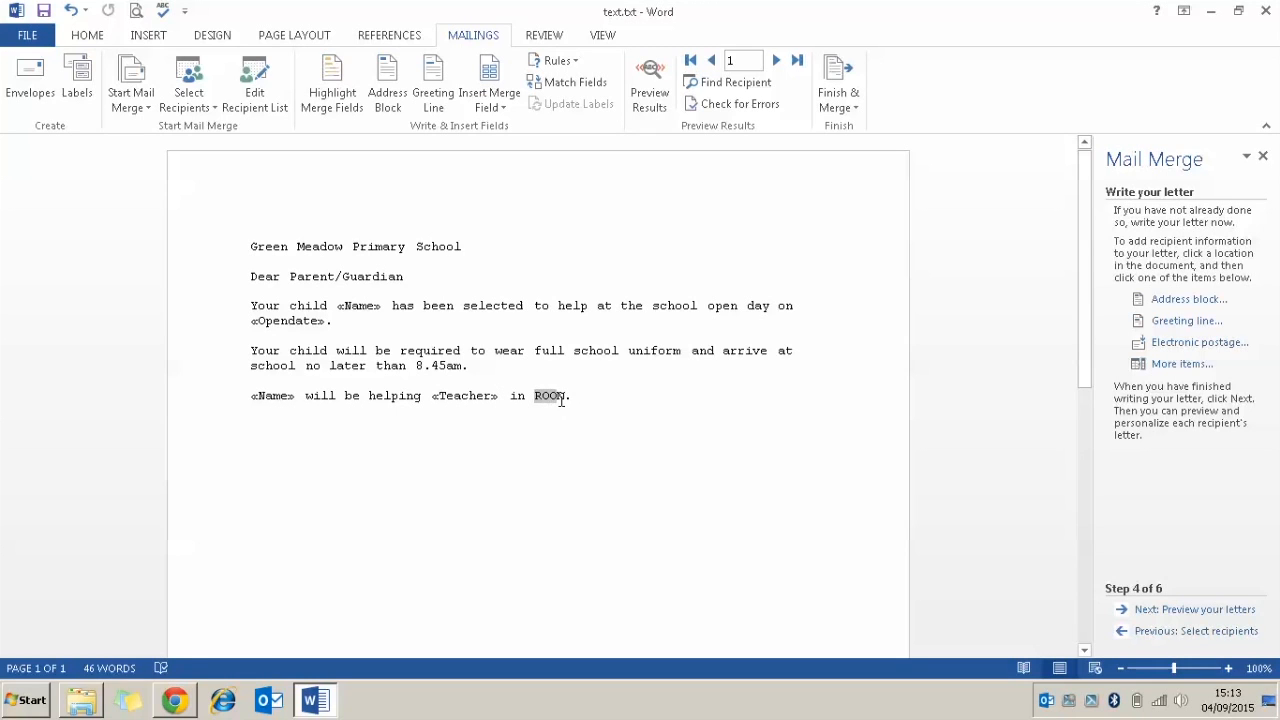
{"action": "left_click", "coordinate": [1200, 365]}
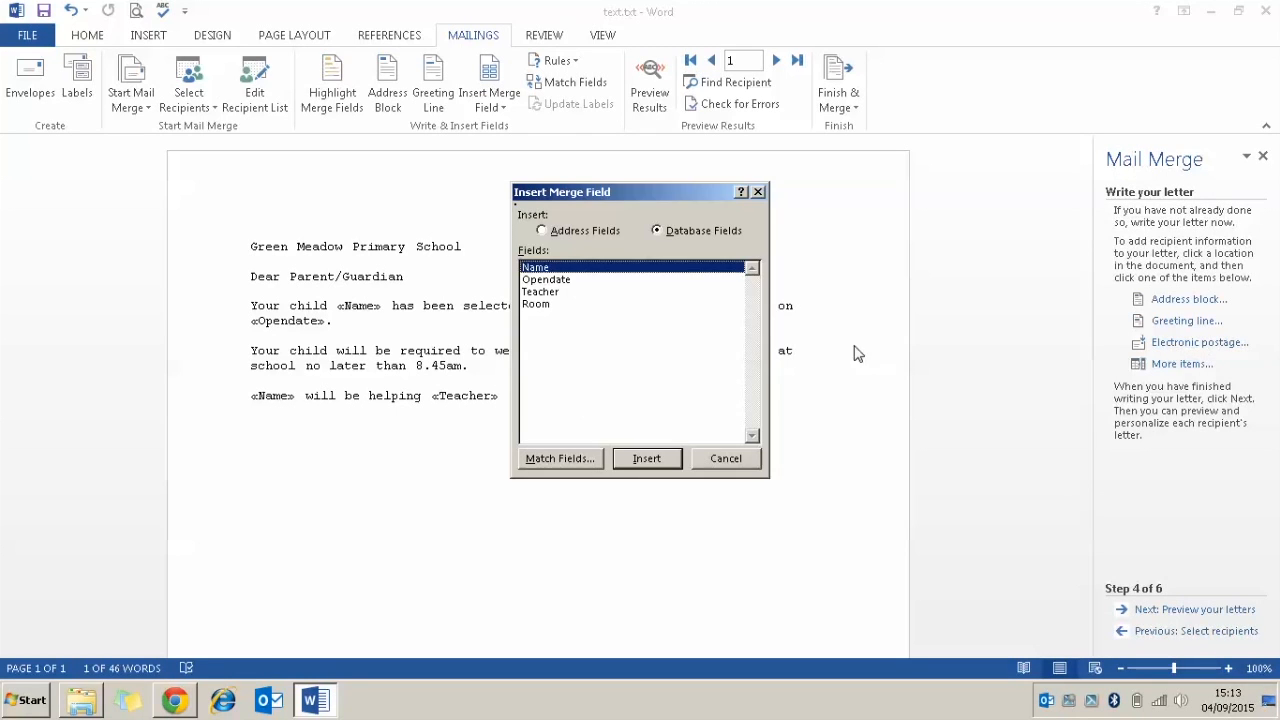
{"action": "left_click", "coordinate": [527, 305]}
{"action": "left_click", "coordinate": [662, 470]}
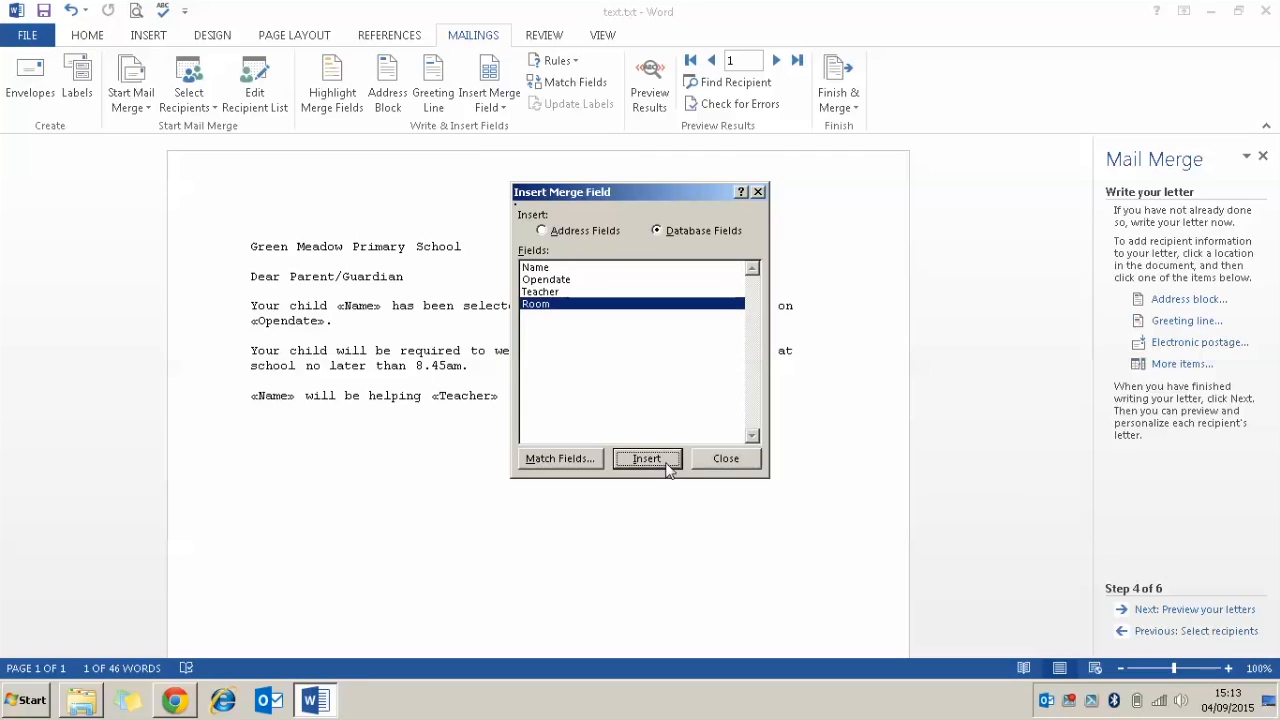
{"action": "left_click", "coordinate": [722, 460]}
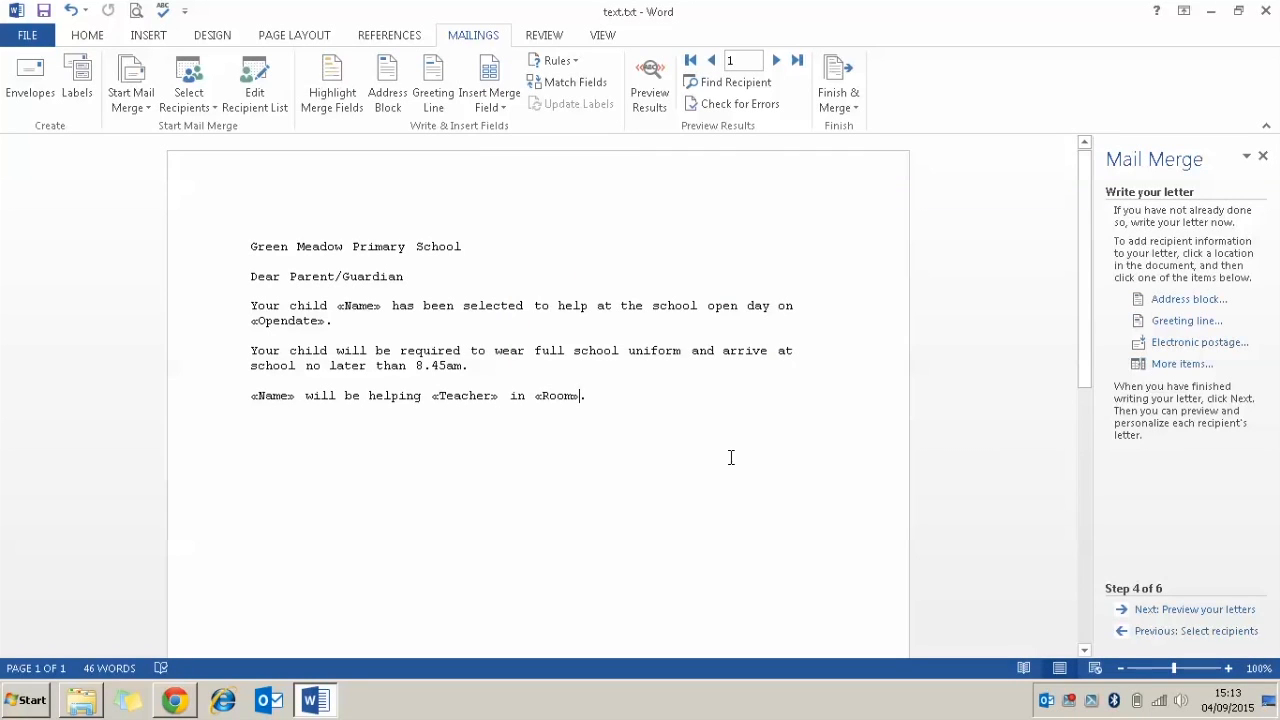
{"action": "type", "text": "."}
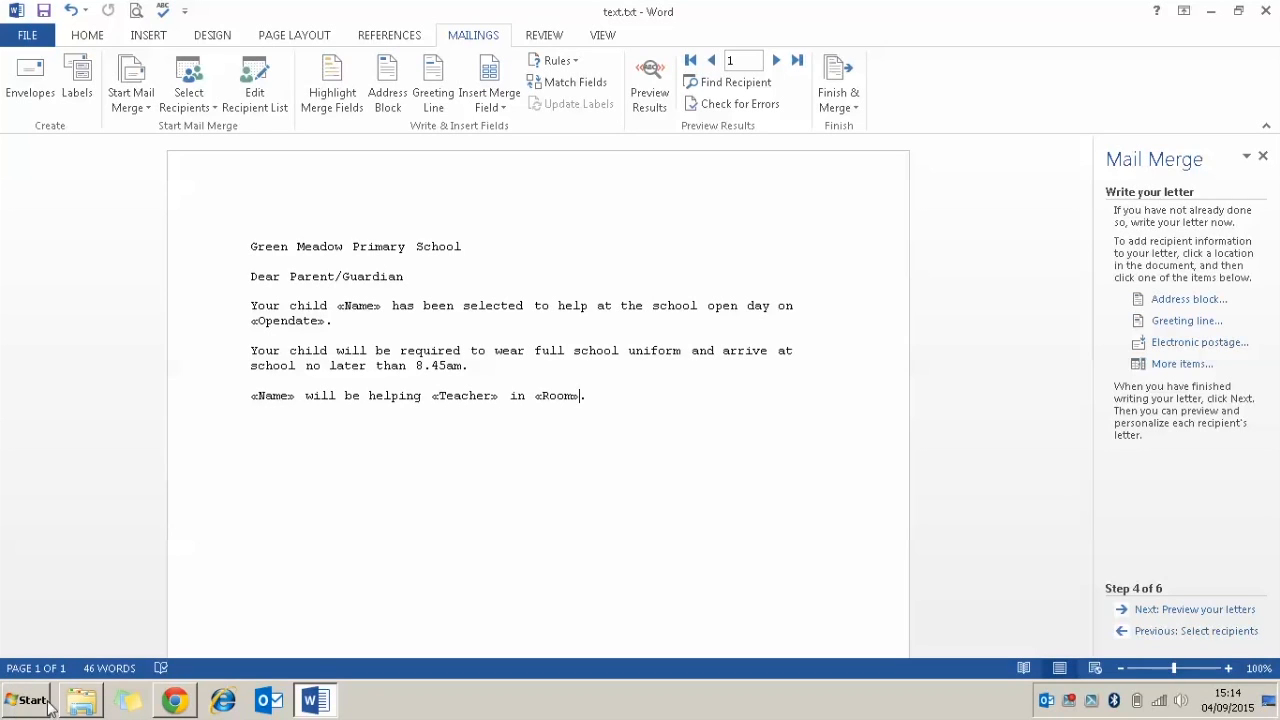
{"action": "left_click", "coordinate": [82, 702]}
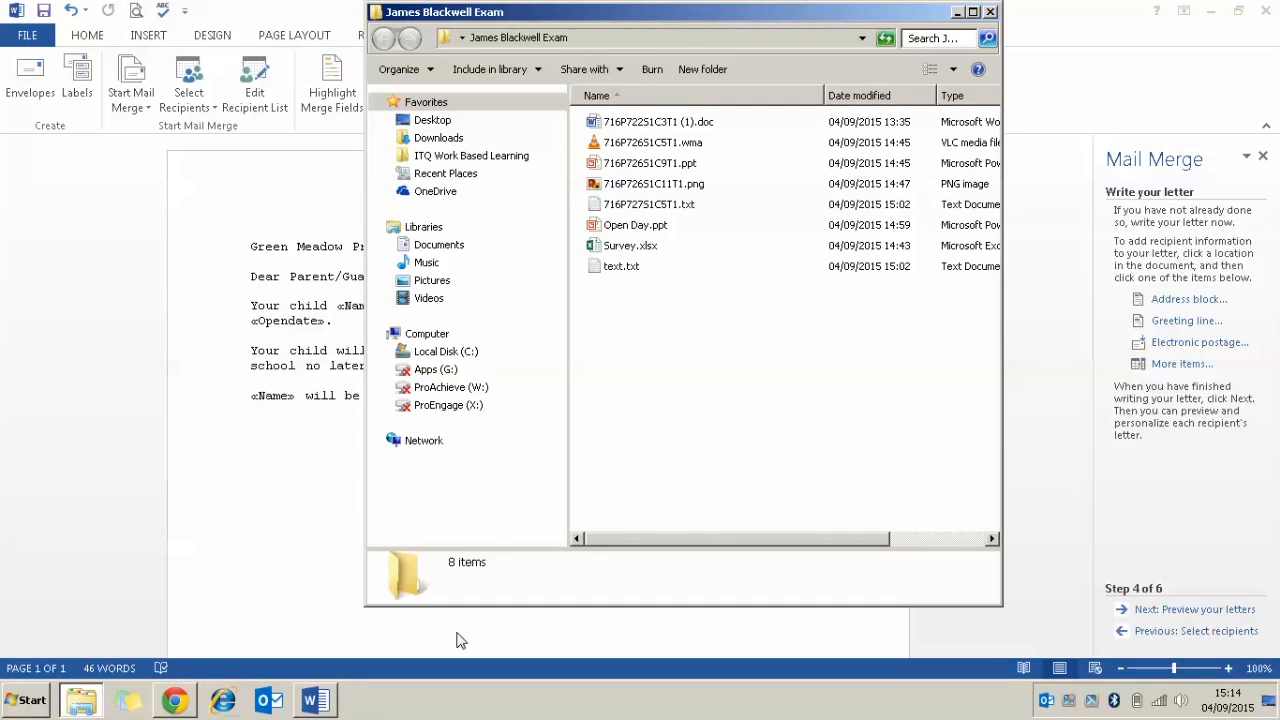
{"action": "double_click", "coordinate": [666, 124]}
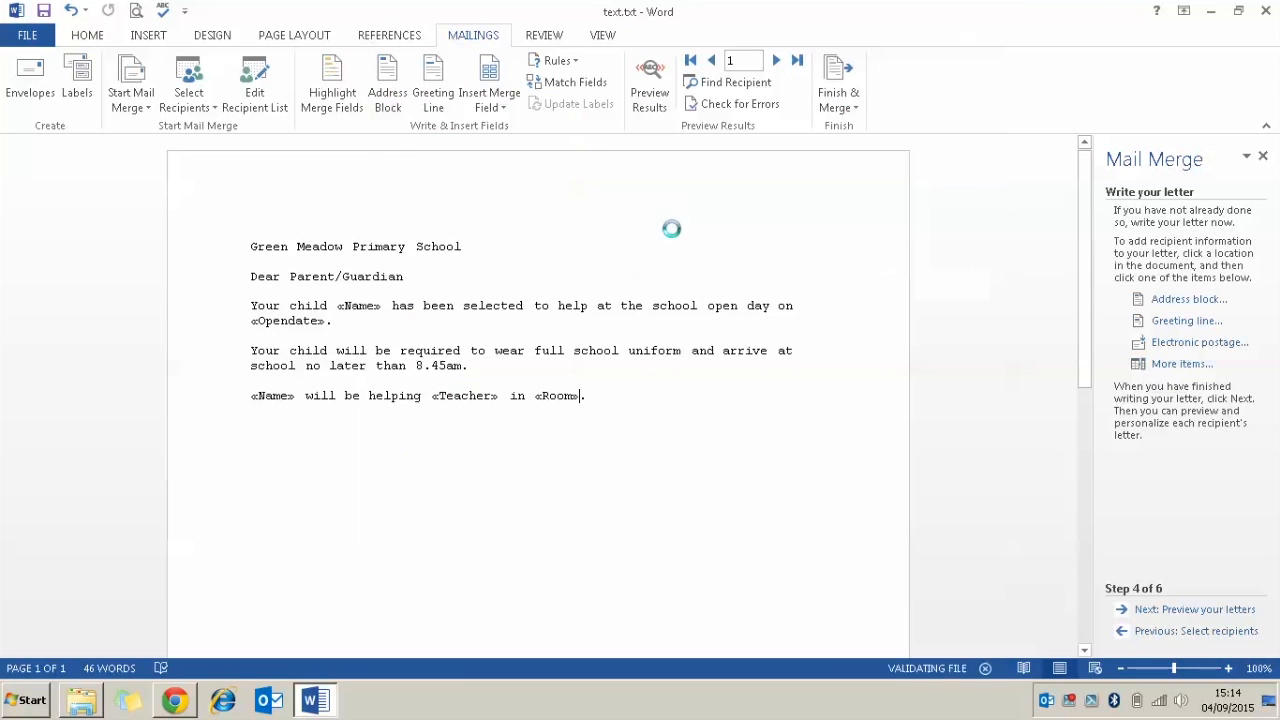
{"action": "left_click", "coordinate": [1265, 11]}
Switch to Chrome, open the downloaded evidence document 716P727S1C9T1.doc and enable editing in Word.
{"action": "left_click", "coordinate": [174, 700]}
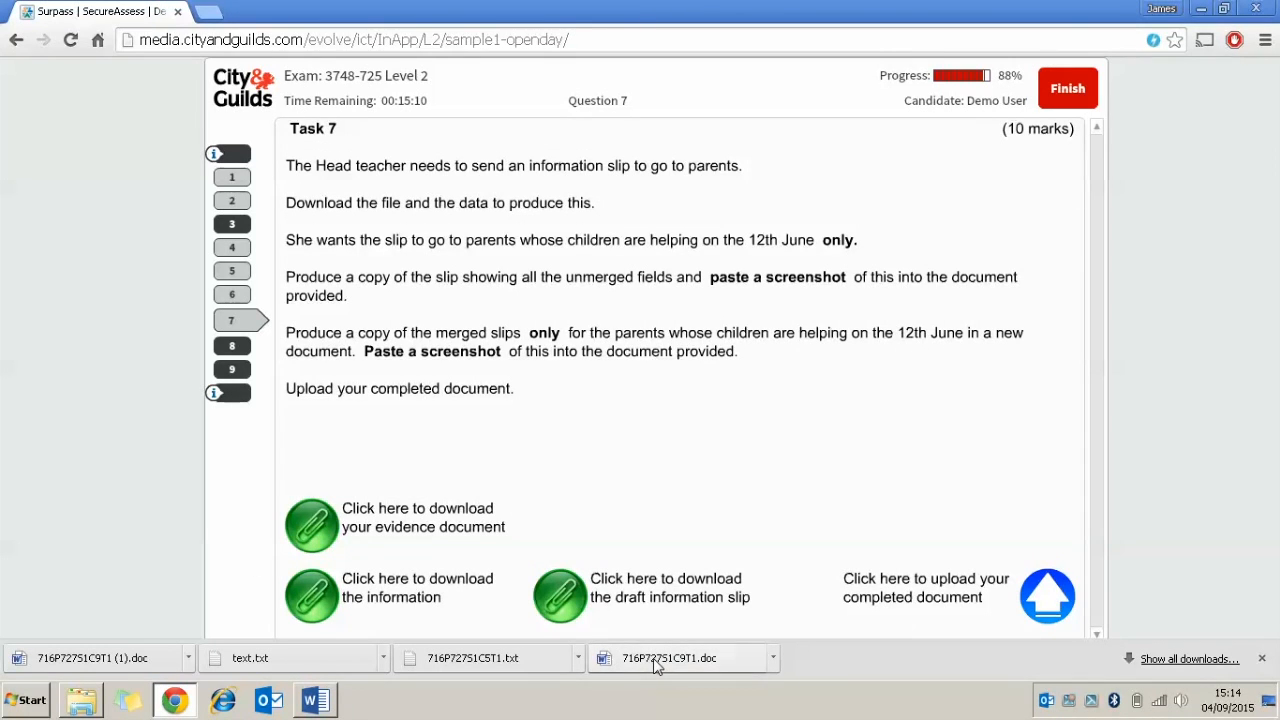
{"action": "left_click", "coordinate": [703, 657]}
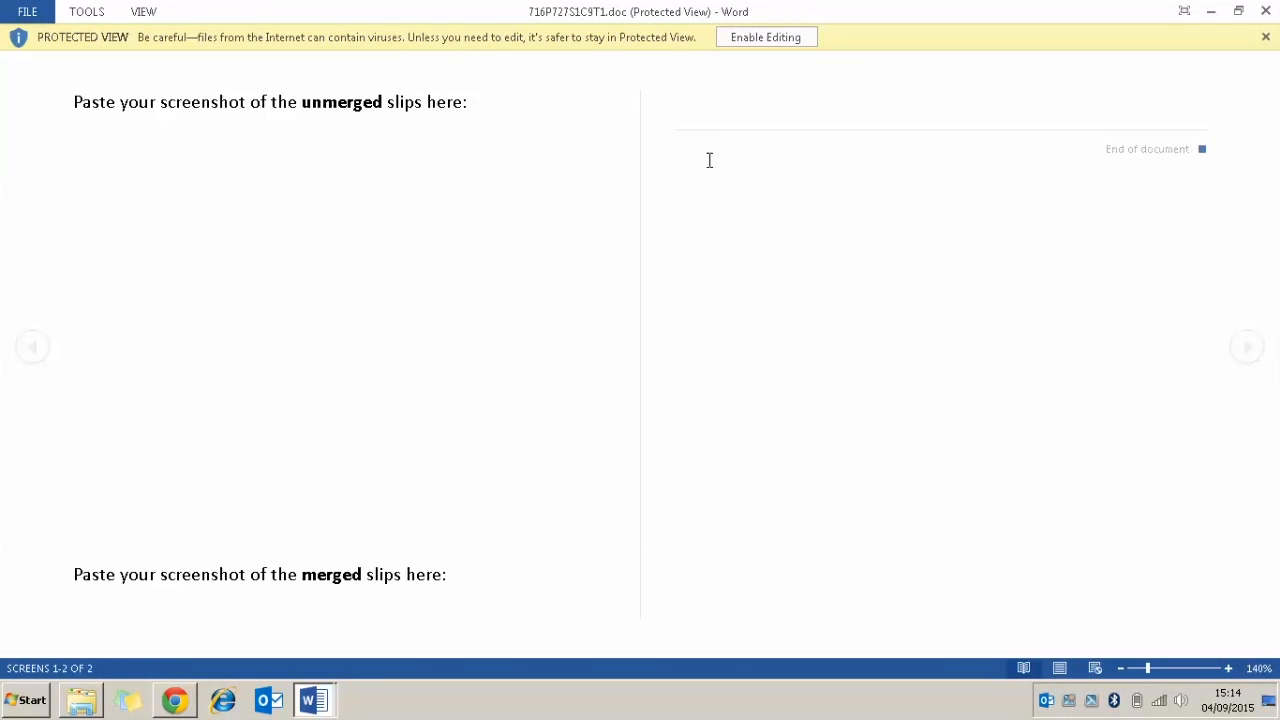
{"action": "left_click", "coordinate": [766, 40]}
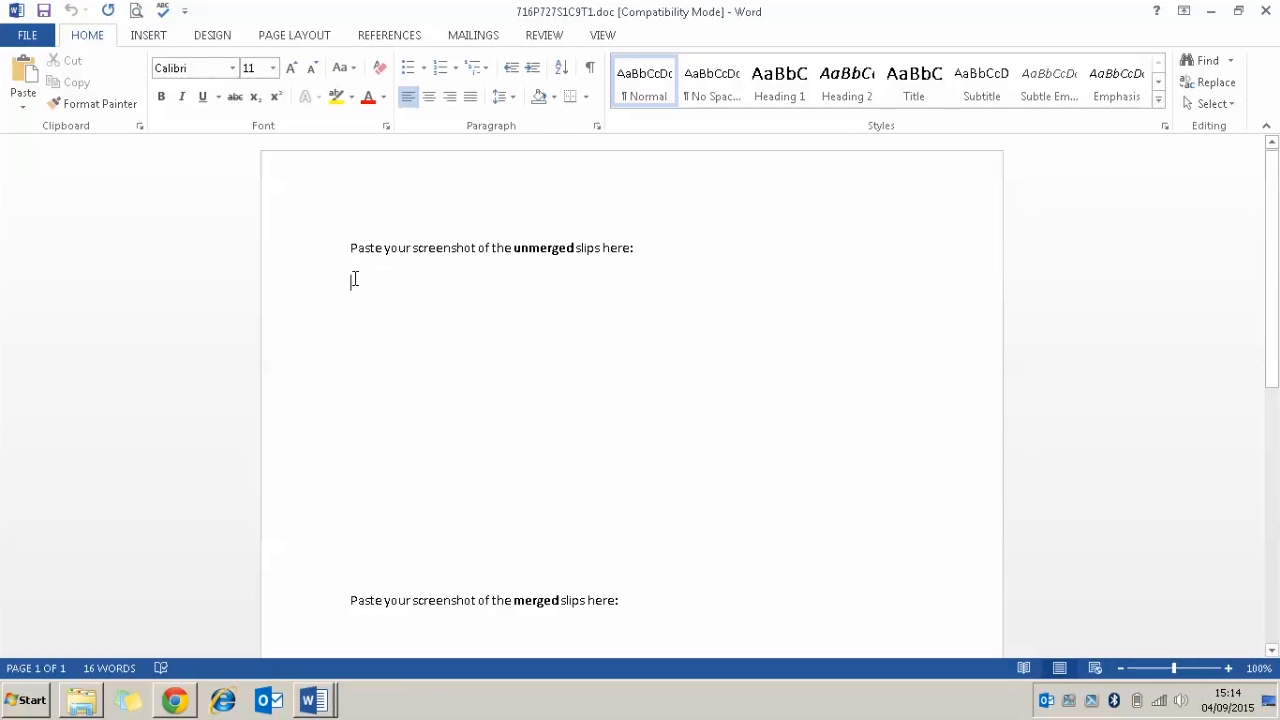
Paste the screenshot of the unmerged letter under the unmerged slips heading and delete the surplus blank lines below it.
{"action": "right_click", "coordinate": [355, 278]}
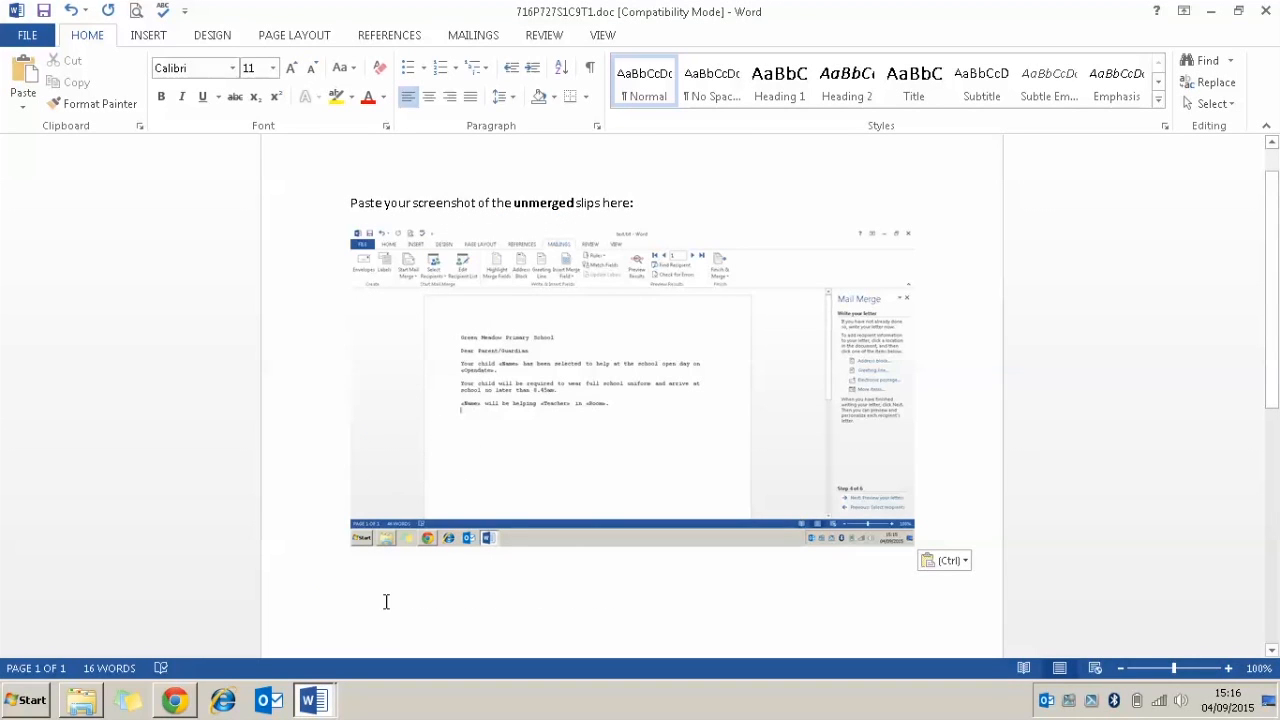
{"action": "left_click", "coordinate": [381, 582]}
{"action": "scroll", "coordinate": [392, 585], "scroll_direction": "down", "scroll_amount": 3}
{"action": "key", "text": "Delete"}
{"action": "key", "text": "Delete"}
{"action": "key", "text": "Delete"}
{"action": "key", "text": "Delete"}
{"action": "key", "text": "Delete"}
{"action": "key", "text": "Delete"}
{"action": "key", "text": "Delete"}
{"action": "key", "text": "Delete"}
{"action": "key", "text": "Delete"}
{"action": "key", "text": "Delete"}
{"action": "key", "text": "Delete"}
{"action": "key", "text": "Delete"}
{"action": "key", "text": "Delete"}
{"action": "key", "text": "Delete"}
Return to text.txt and preview the merged letters for recipients 1 to 4, ending back on the first recipient.
{"action": "left_click", "coordinate": [310, 698]}
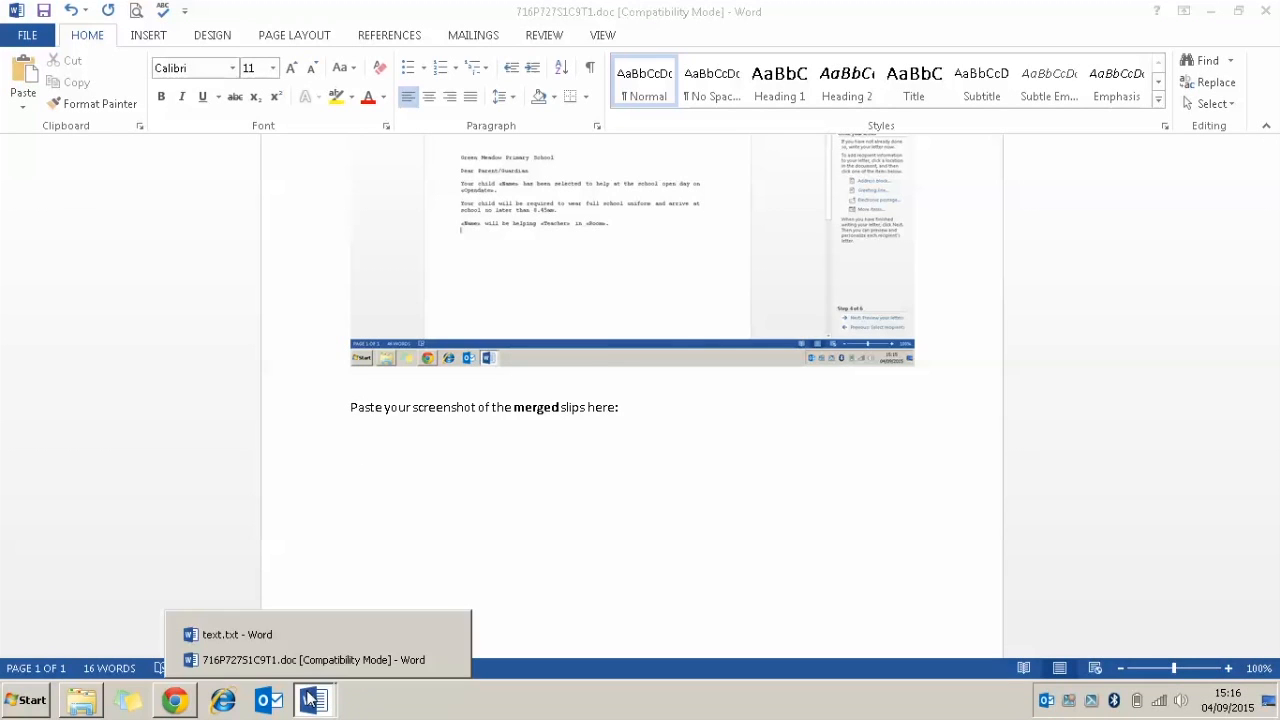
{"action": "left_click", "coordinate": [315, 634]}
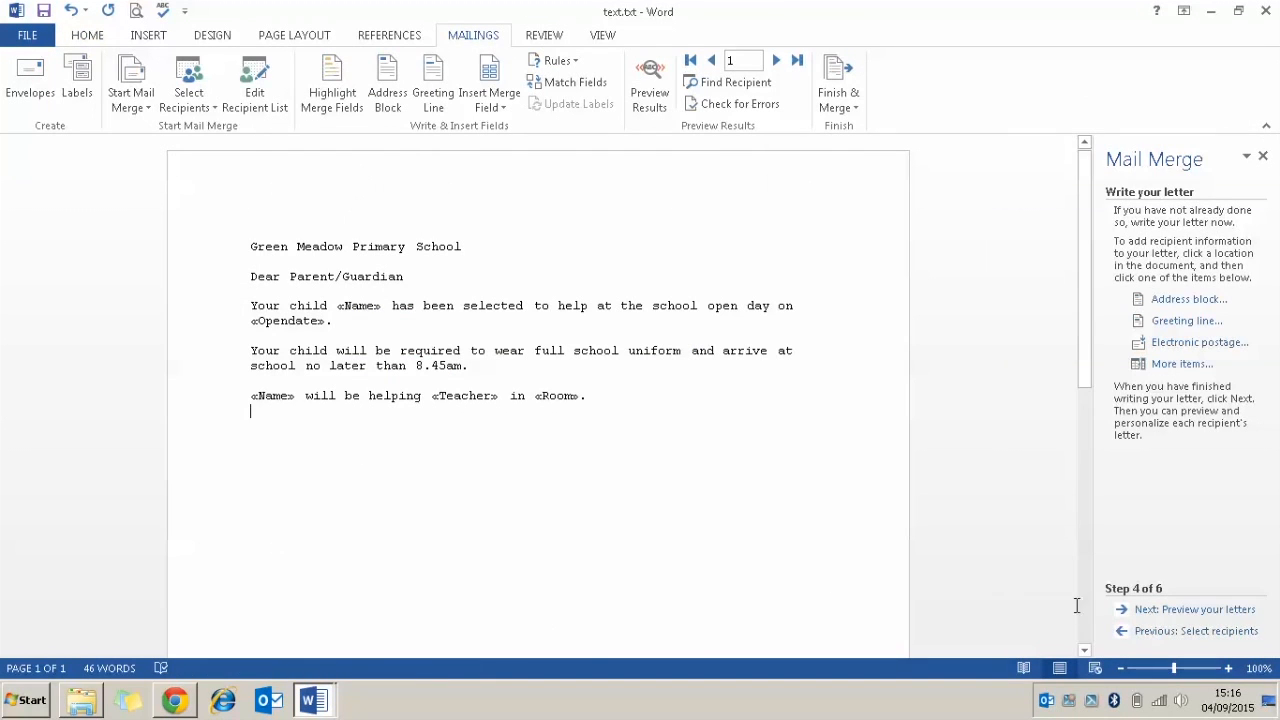
{"action": "left_click", "coordinate": [1165, 617]}
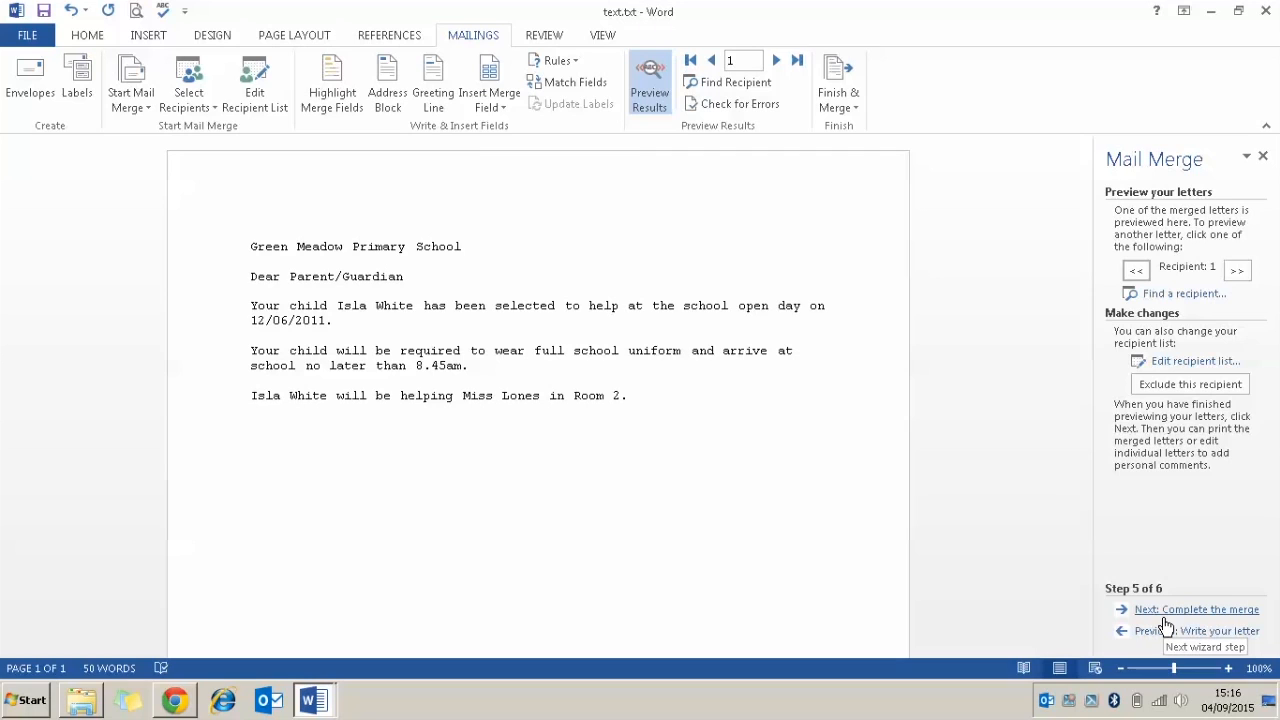
{"action": "left_click", "coordinate": [1240, 272]}
{"action": "left_click", "coordinate": [1240, 272]}
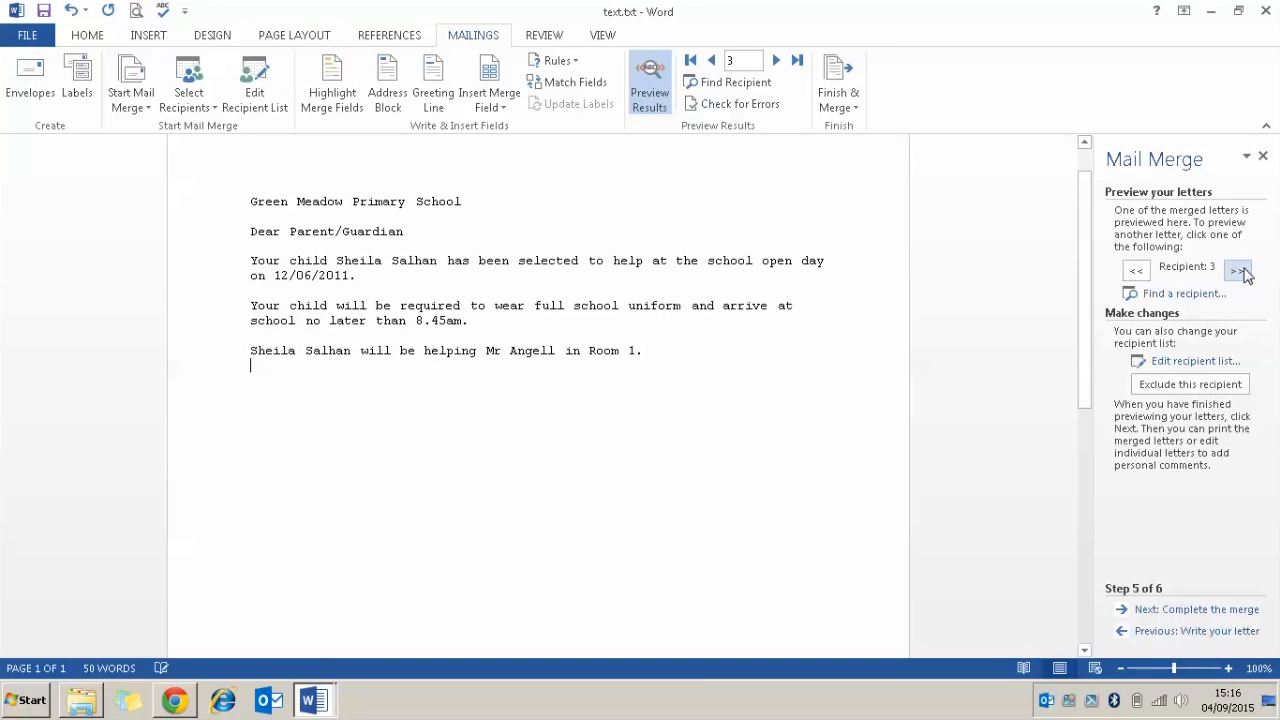
{"action": "left_click", "coordinate": [1240, 272]}
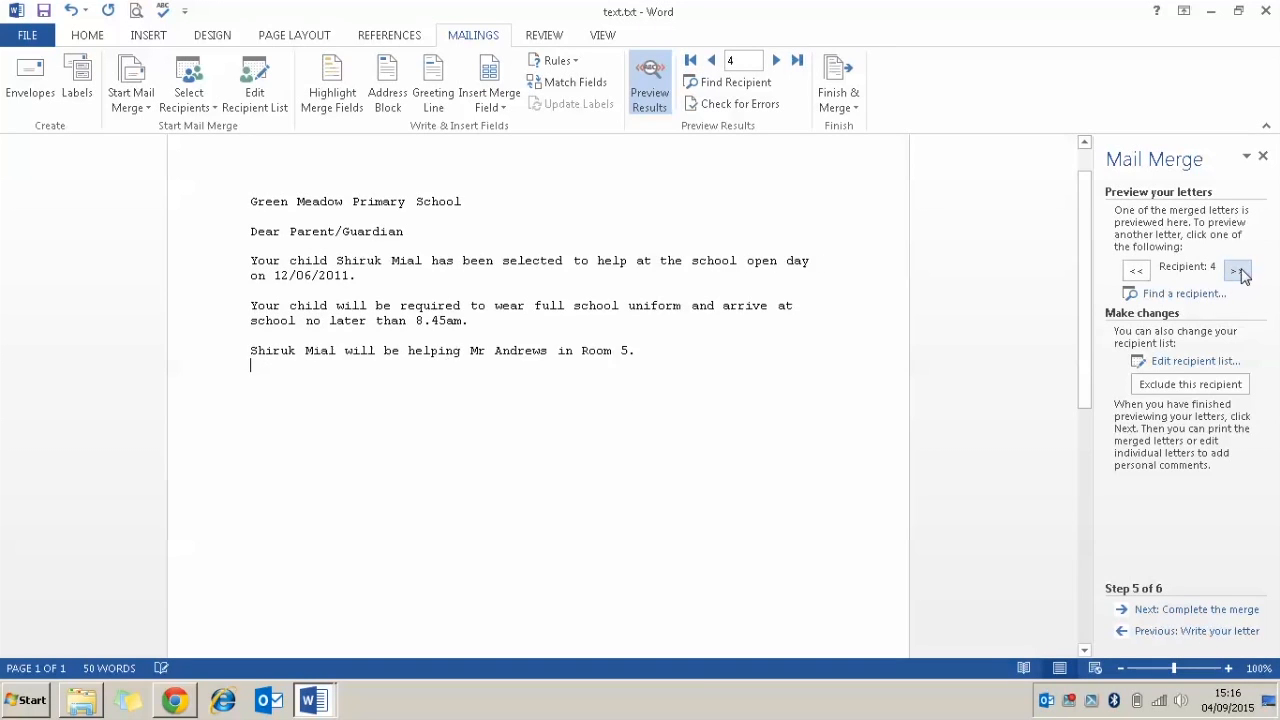
{"action": "left_click", "coordinate": [1145, 273]}
{"action": "left_click", "coordinate": [1146, 274]}
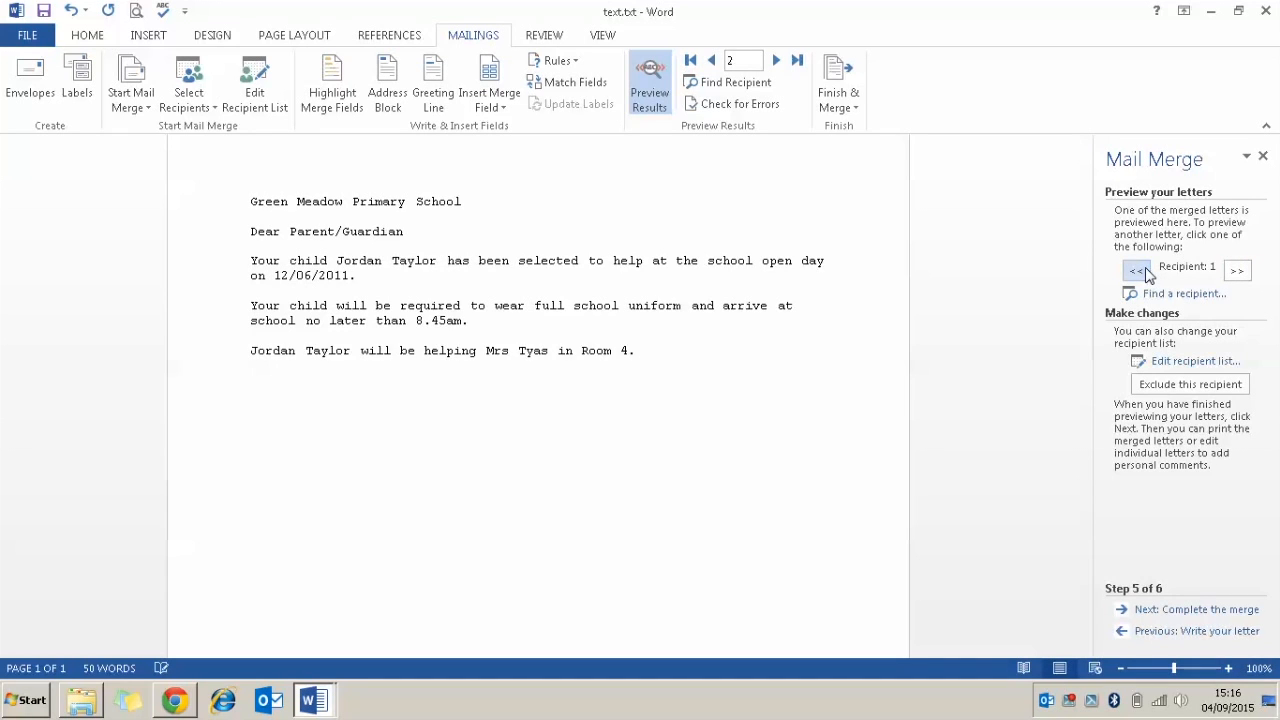
{"action": "left_click", "coordinate": [1146, 274]}
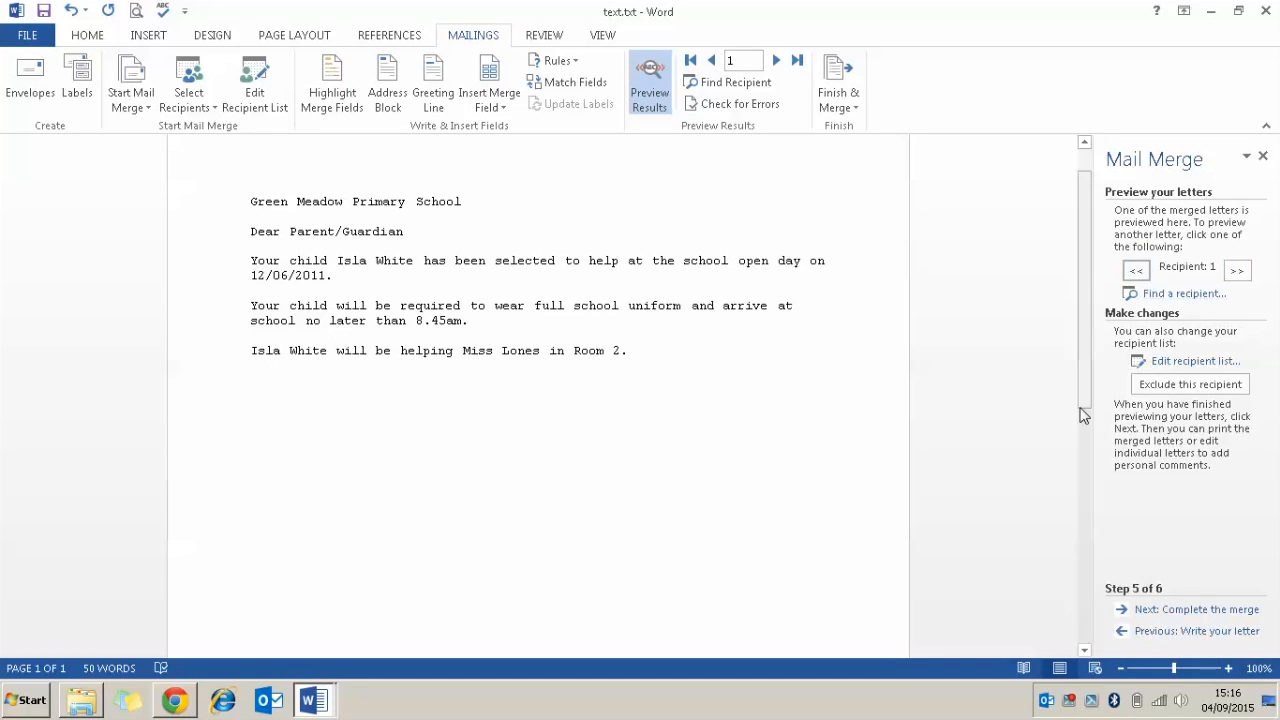
Complete the merge by sending all records to a new document as individual letters, and look through the letters.
{"action": "left_click", "coordinate": [1214, 610]}
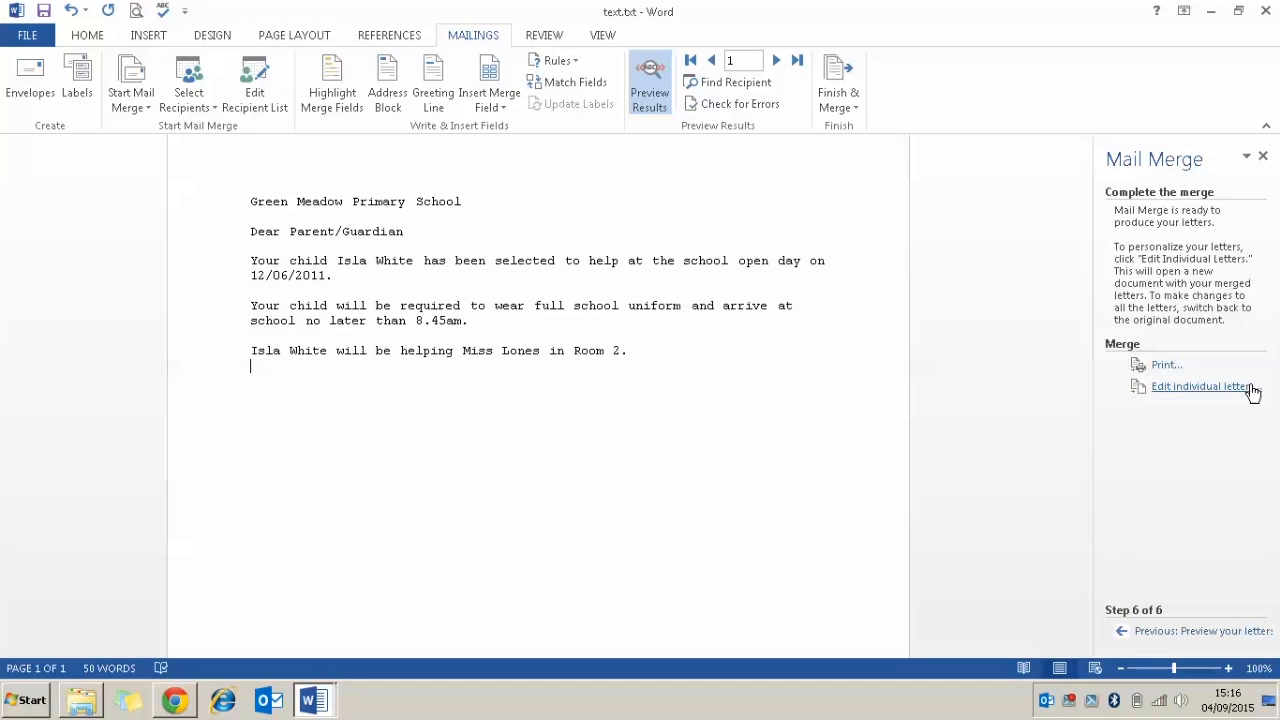
{"action": "left_click", "coordinate": [1214, 387]}
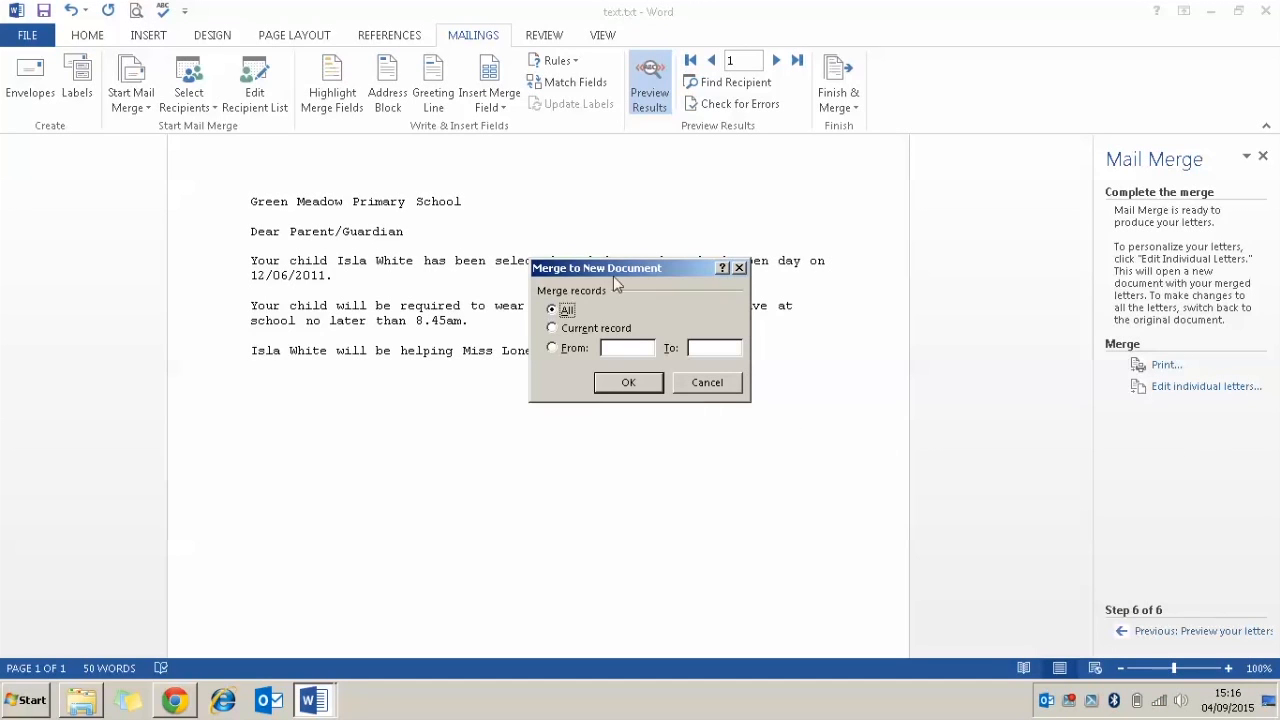
{"action": "left_click", "coordinate": [625, 384]}
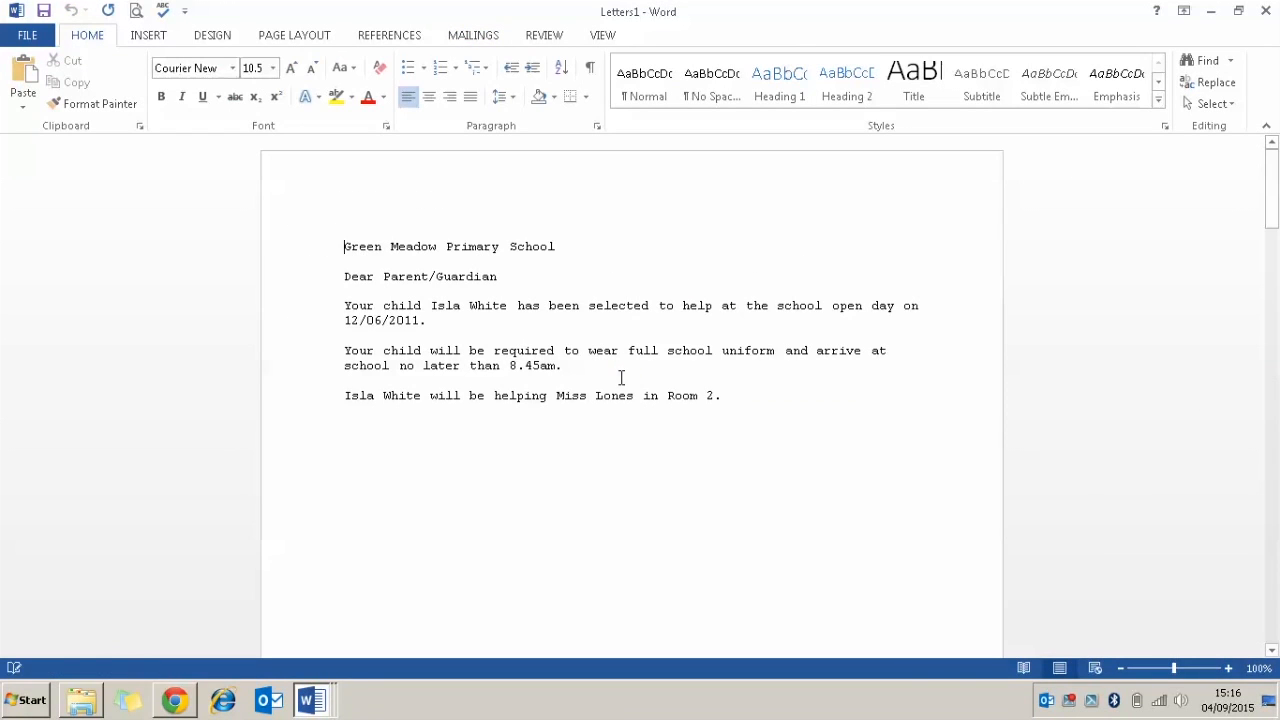
{"action": "scroll", "coordinate": [621, 377], "scroll_direction": "down", "scroll_amount": 1}
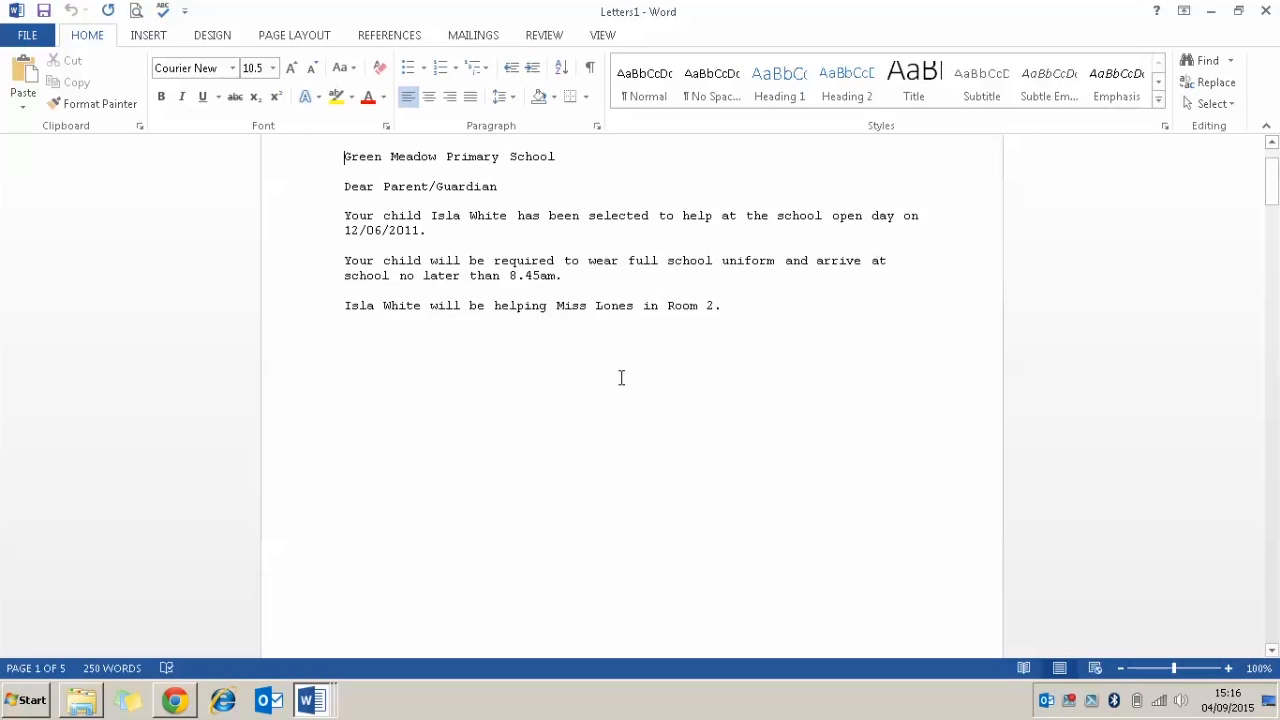
{"action": "scroll", "coordinate": [621, 377], "scroll_direction": "down", "scroll_amount": 20}
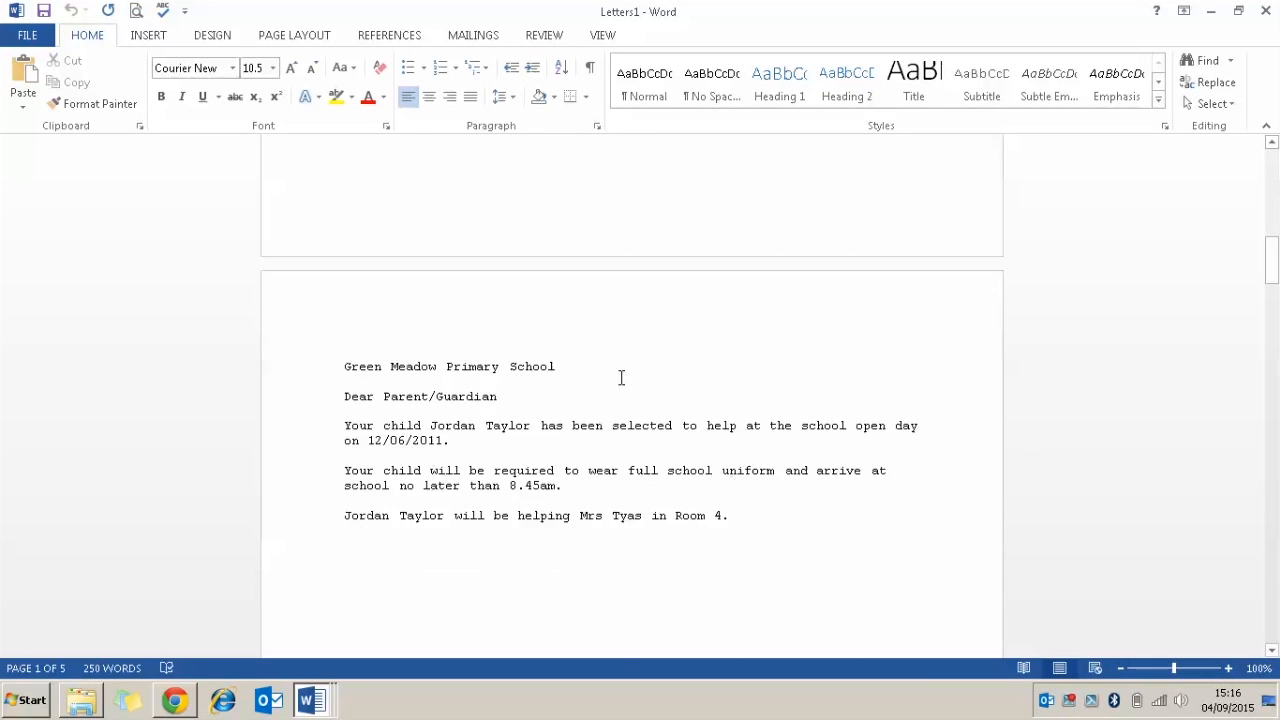
{"action": "scroll", "coordinate": [621, 377], "scroll_direction": "up", "scroll_amount": 20}
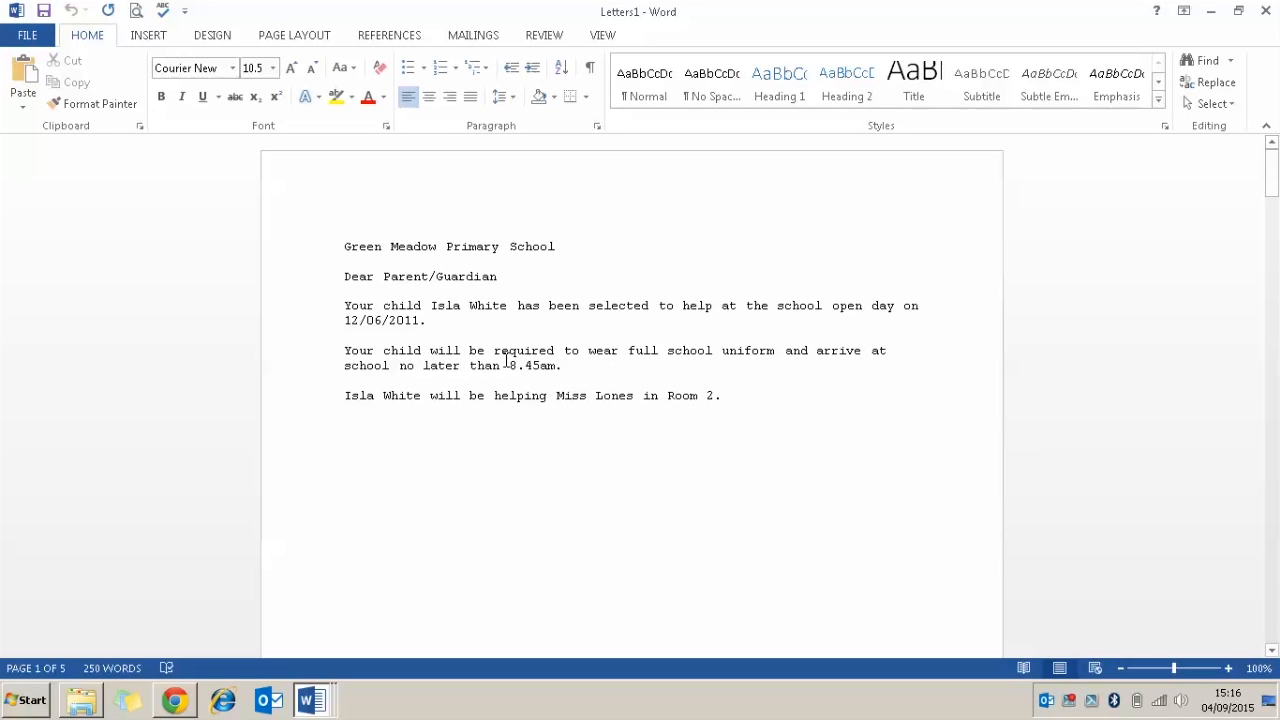
Switch to 716P727S1C9T1.doc and try to paste the screenshot of the merged letters under the merged slips heading.
{"action": "left_click", "coordinate": [312, 700]}
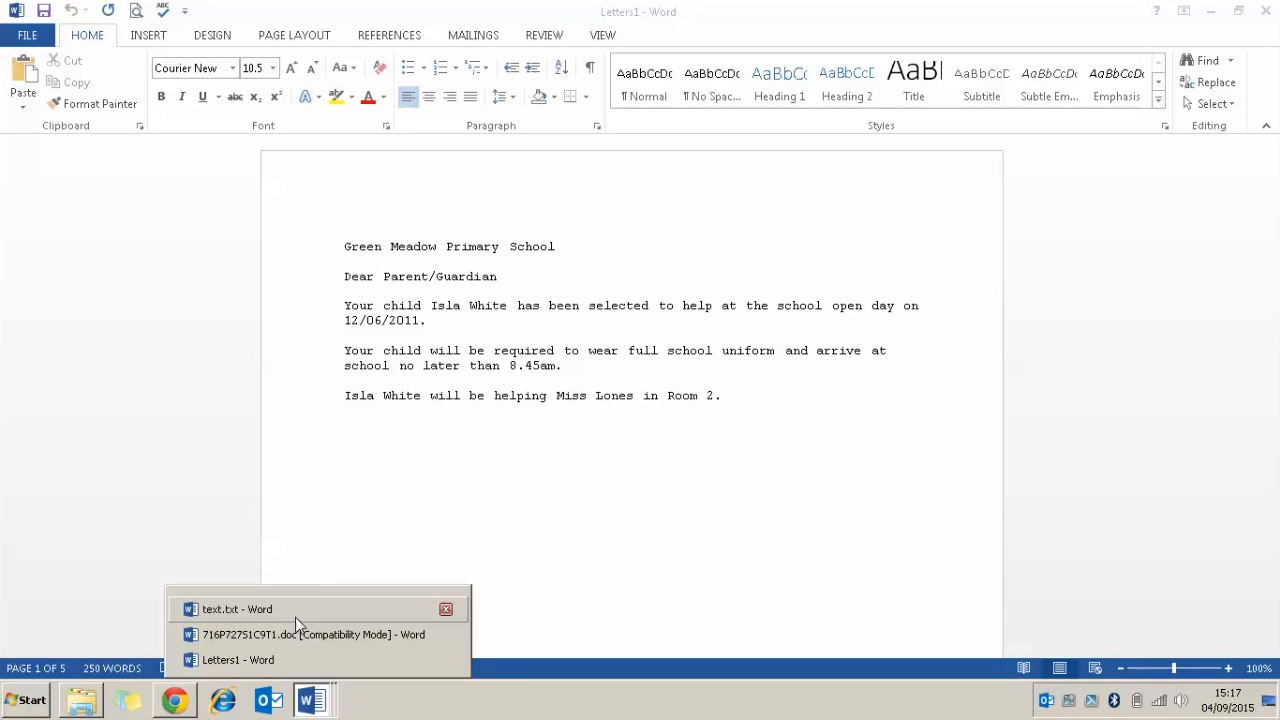
{"action": "left_click", "coordinate": [270, 644]}
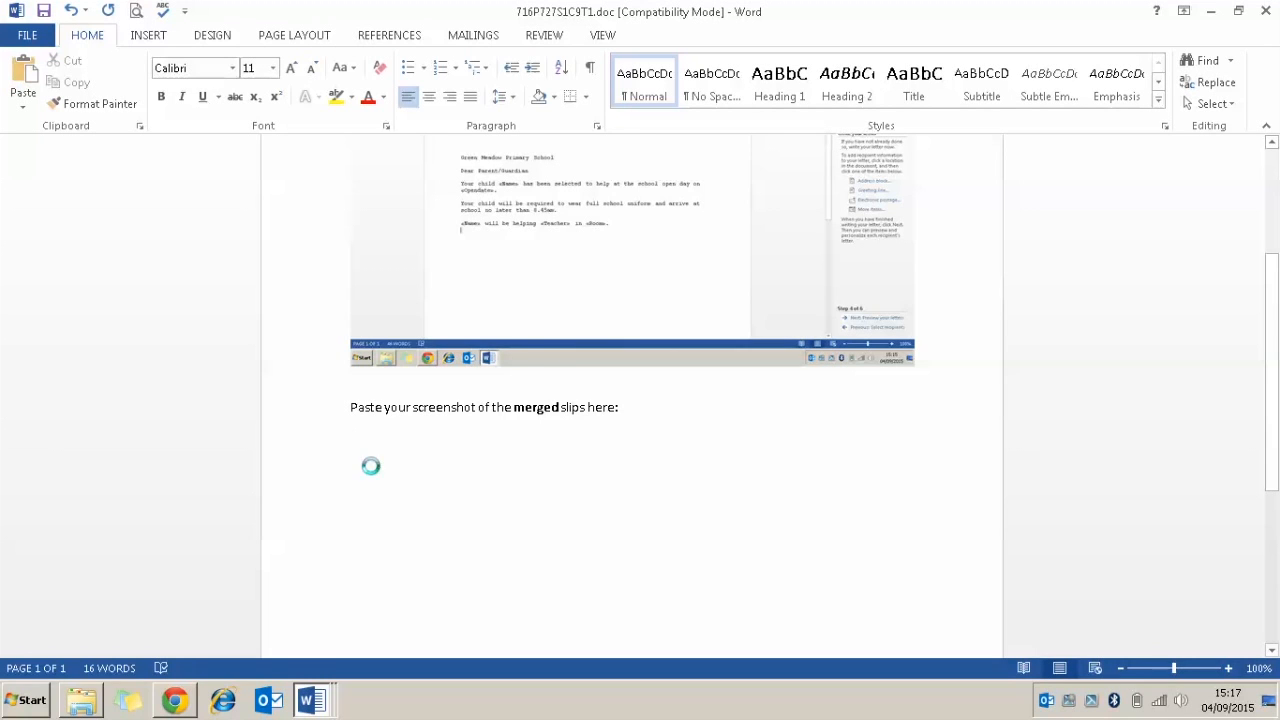
{"action": "scroll", "coordinate": [365, 493], "scroll_direction": "up", "scroll_amount": 3}
{"action": "scroll", "coordinate": [368, 496], "scroll_direction": "up", "scroll_amount": 2}
{"action": "left_click", "coordinate": [482, 428]}
{"action": "scroll", "coordinate": [482, 432], "scroll_direction": "down", "scroll_amount": 3}
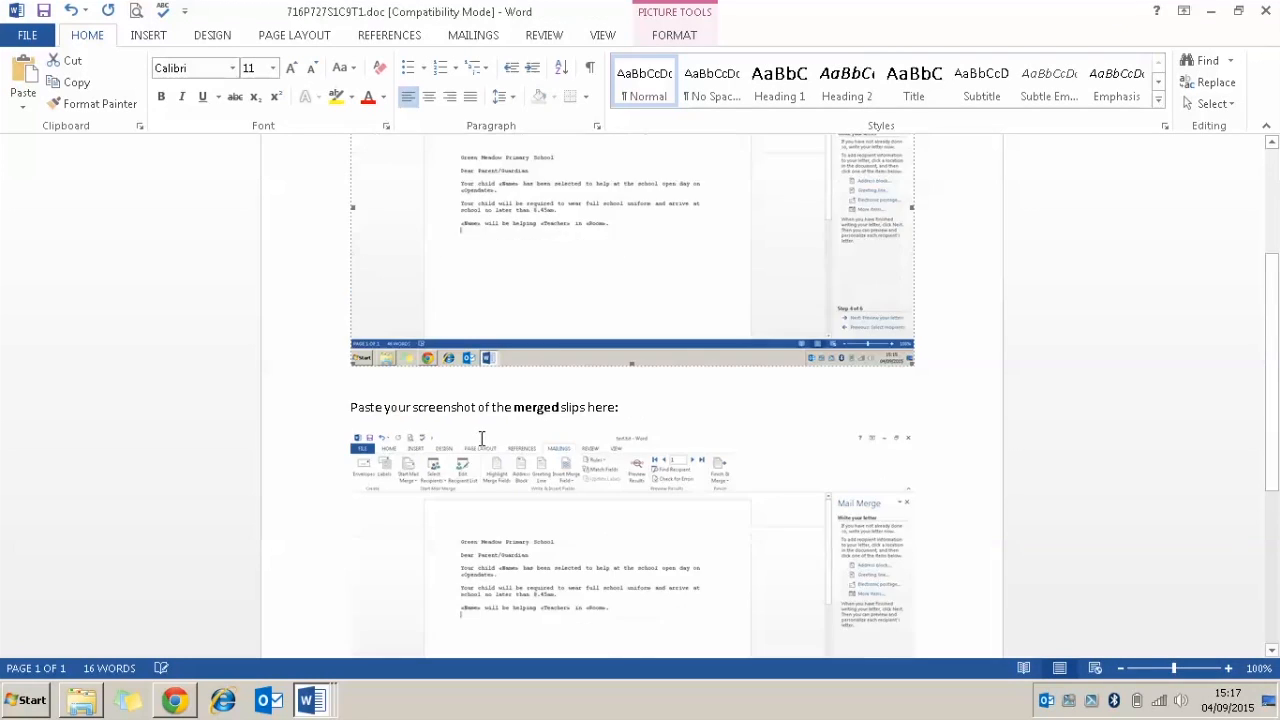
Check the screenshots pasted under the unmerged and merged slips headings in the evidence document.
{"action": "scroll", "coordinate": [482, 448], "scroll_direction": "down", "scroll_amount": 3}
{"action": "left_click", "coordinate": [482, 457]}
{"action": "scroll", "coordinate": [487, 473], "scroll_direction": "up", "scroll_amount": 1}
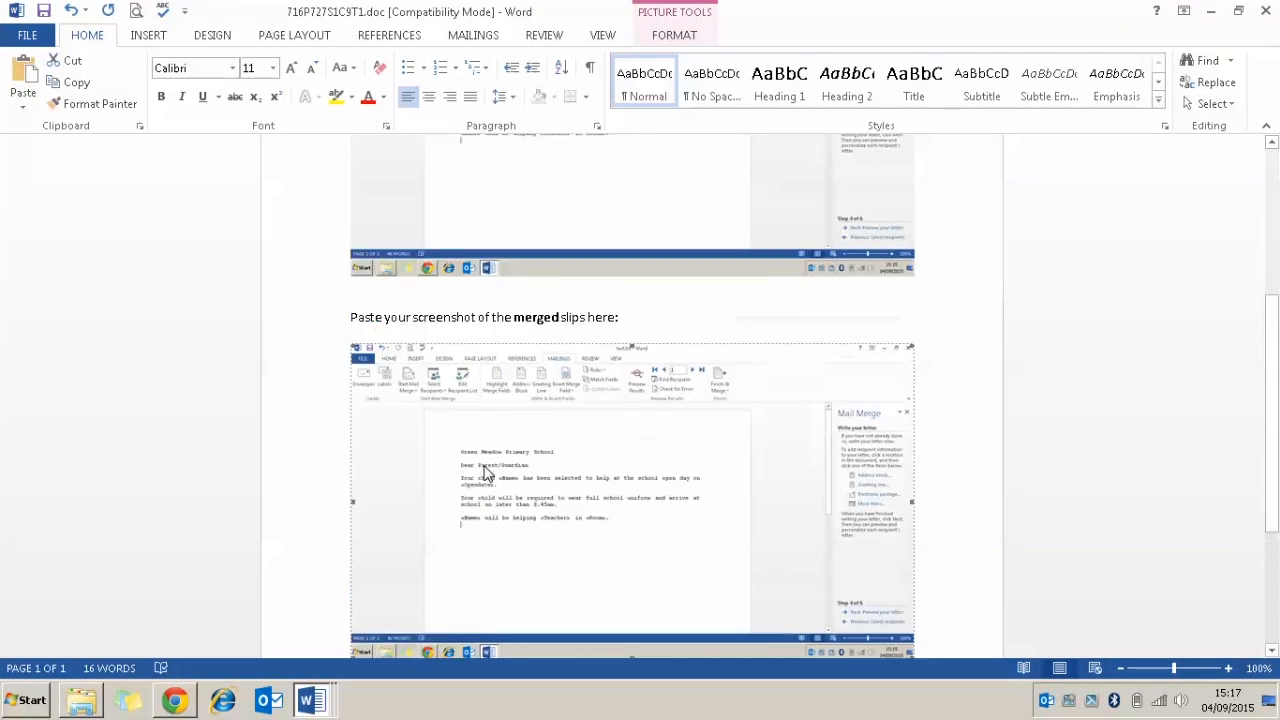
{"action": "scroll", "coordinate": [483, 470], "scroll_direction": "up", "scroll_amount": 2}
{"action": "scroll", "coordinate": [485, 468], "scroll_direction": "down", "scroll_amount": 5}
{"action": "scroll", "coordinate": [486, 465], "scroll_direction": "up", "scroll_amount": 3}
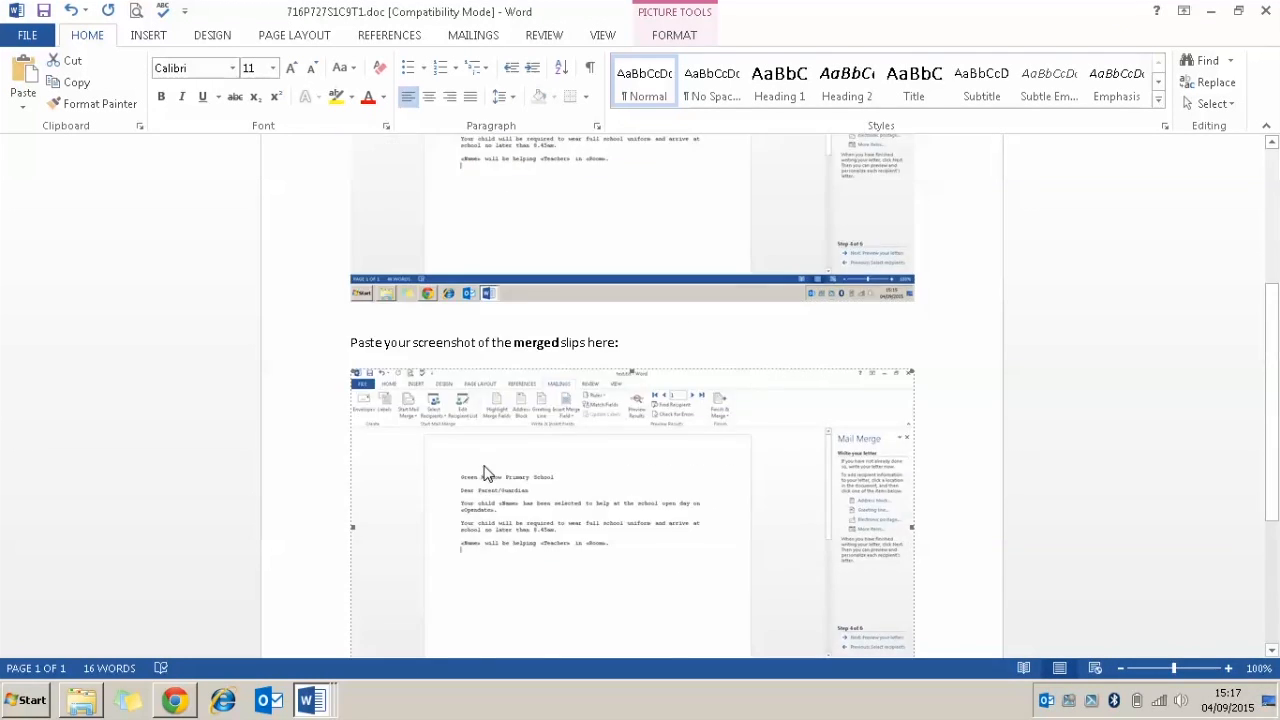
{"action": "scroll", "coordinate": [484, 468], "scroll_direction": "up", "scroll_amount": 5}
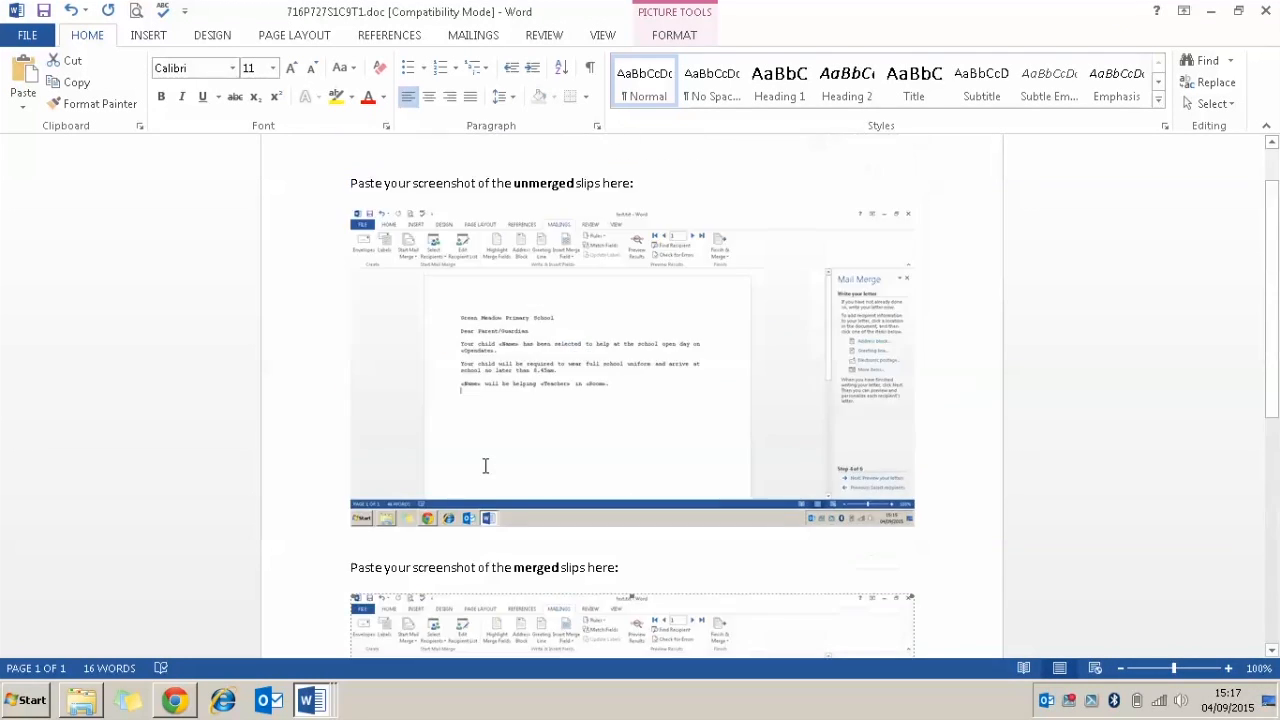
Save the evidence document as "screenshots merge" in Word 97-2003 format in the candidate's exam folder on the Desktop.
{"action": "left_click", "coordinate": [27, 36]}
{"action": "left_click", "coordinate": [54, 220]}
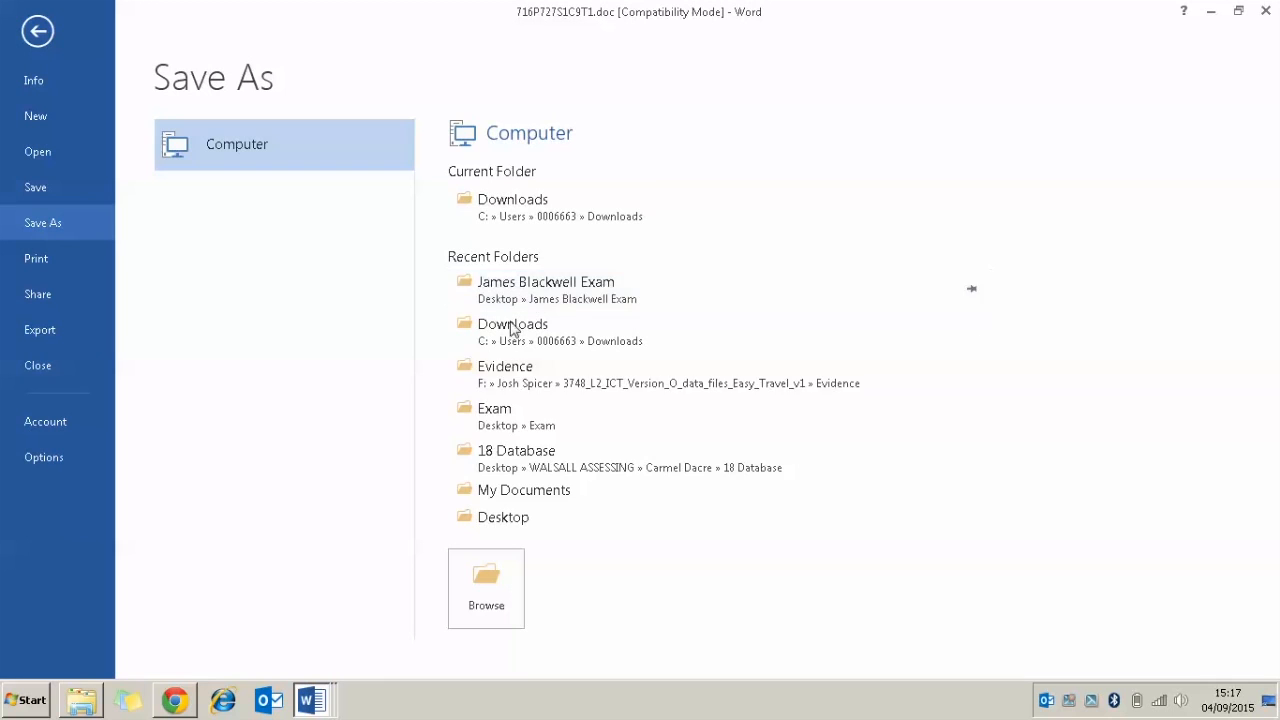
{"action": "left_click", "coordinate": [530, 425]}
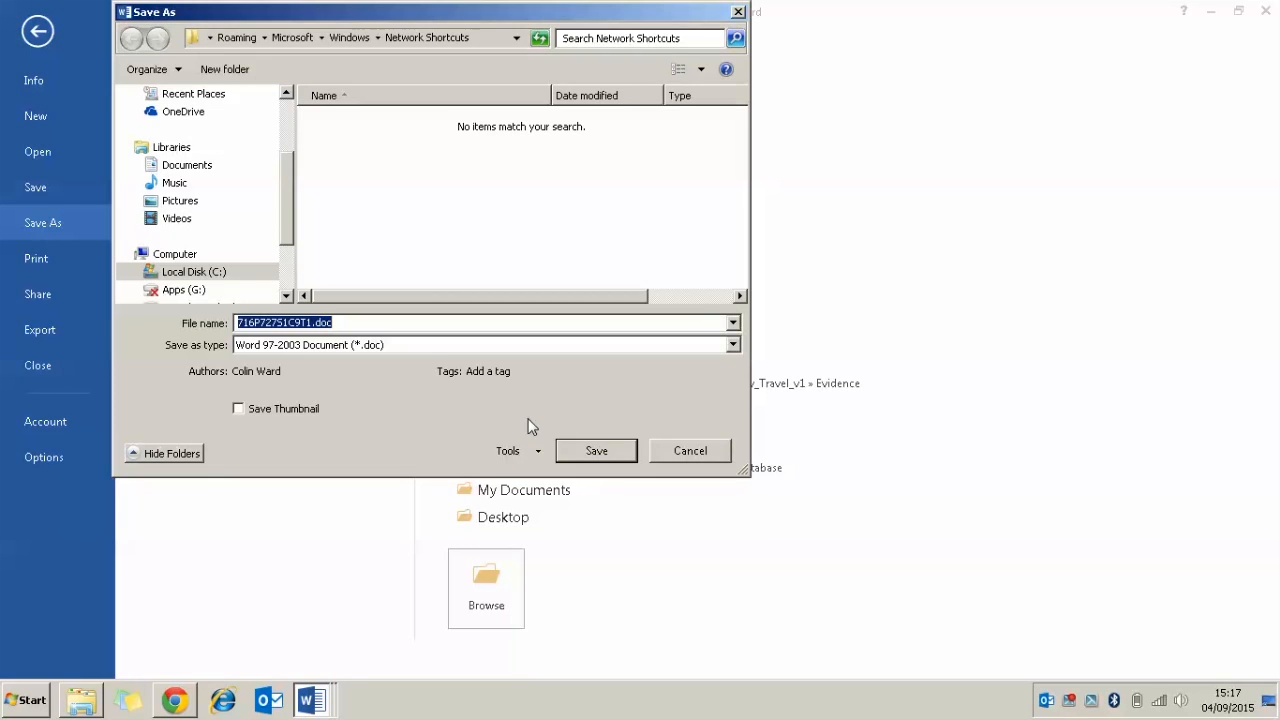
{"action": "scroll", "coordinate": [289, 157], "scroll_direction": "up", "scroll_amount": 2}
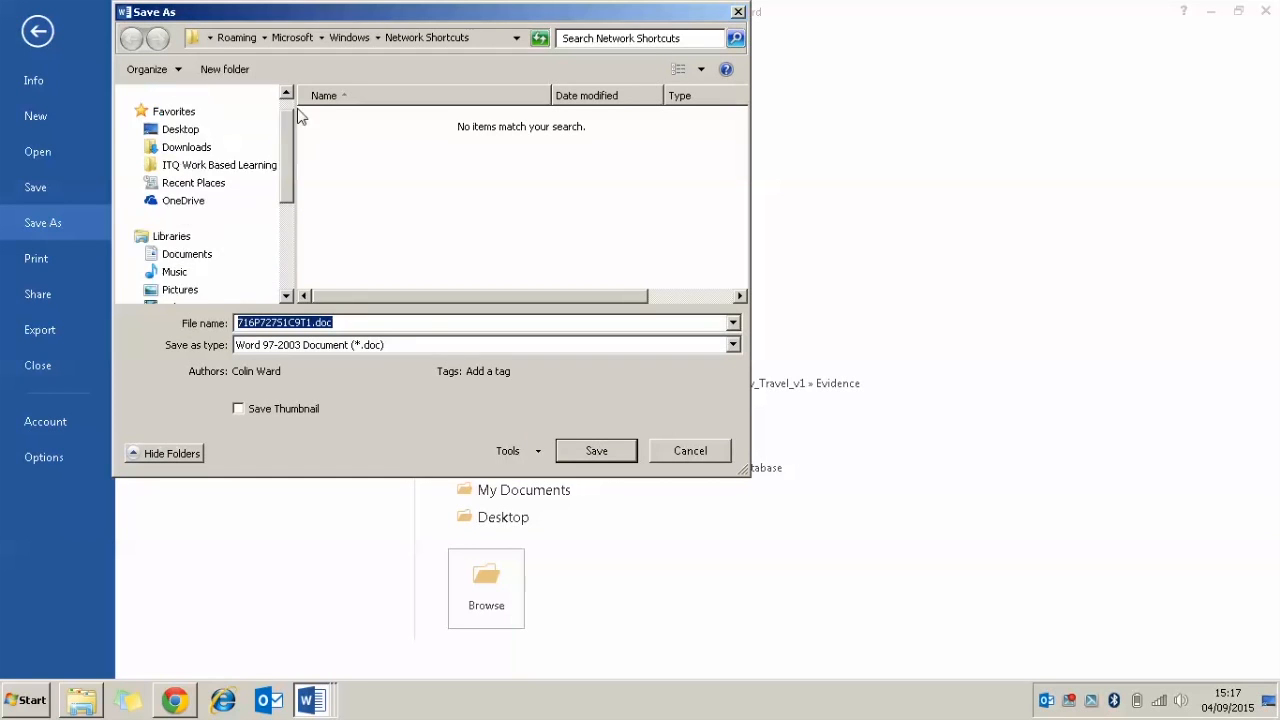
{"action": "left_click", "coordinate": [180, 156]}
{"action": "double_click", "coordinate": [354, 240]}
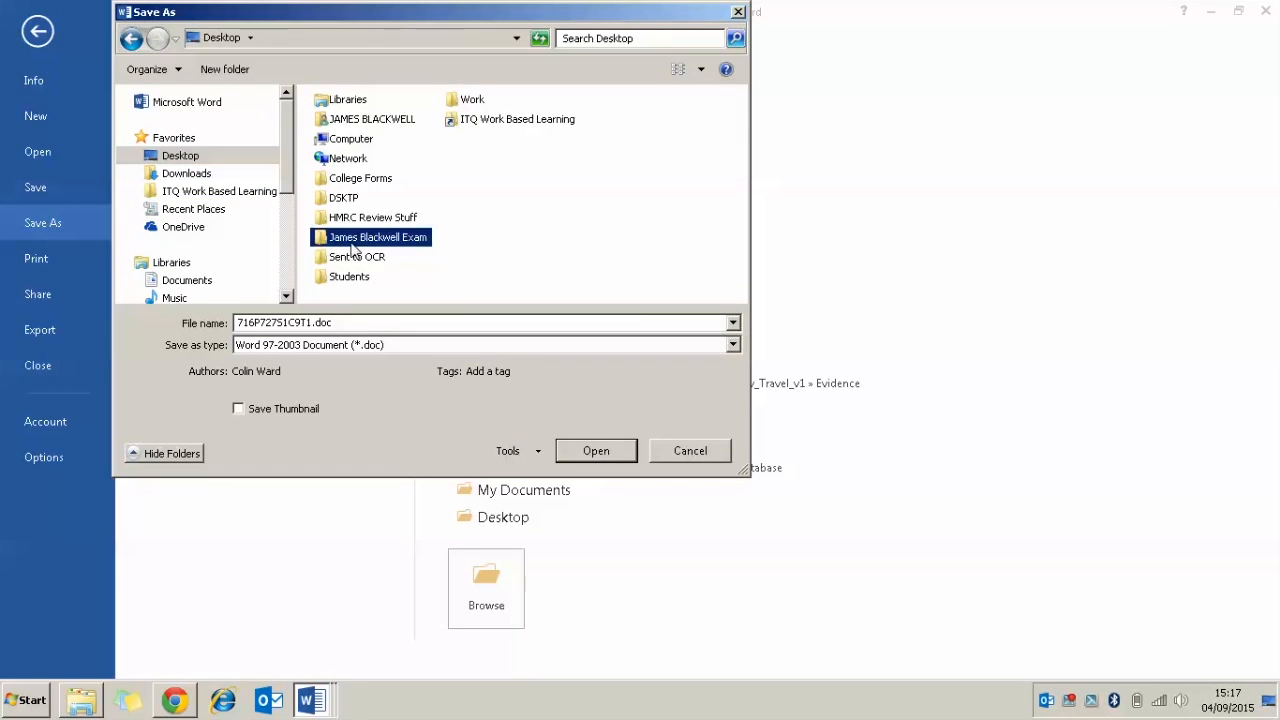
{"action": "double_click", "coordinate": [316, 318]}
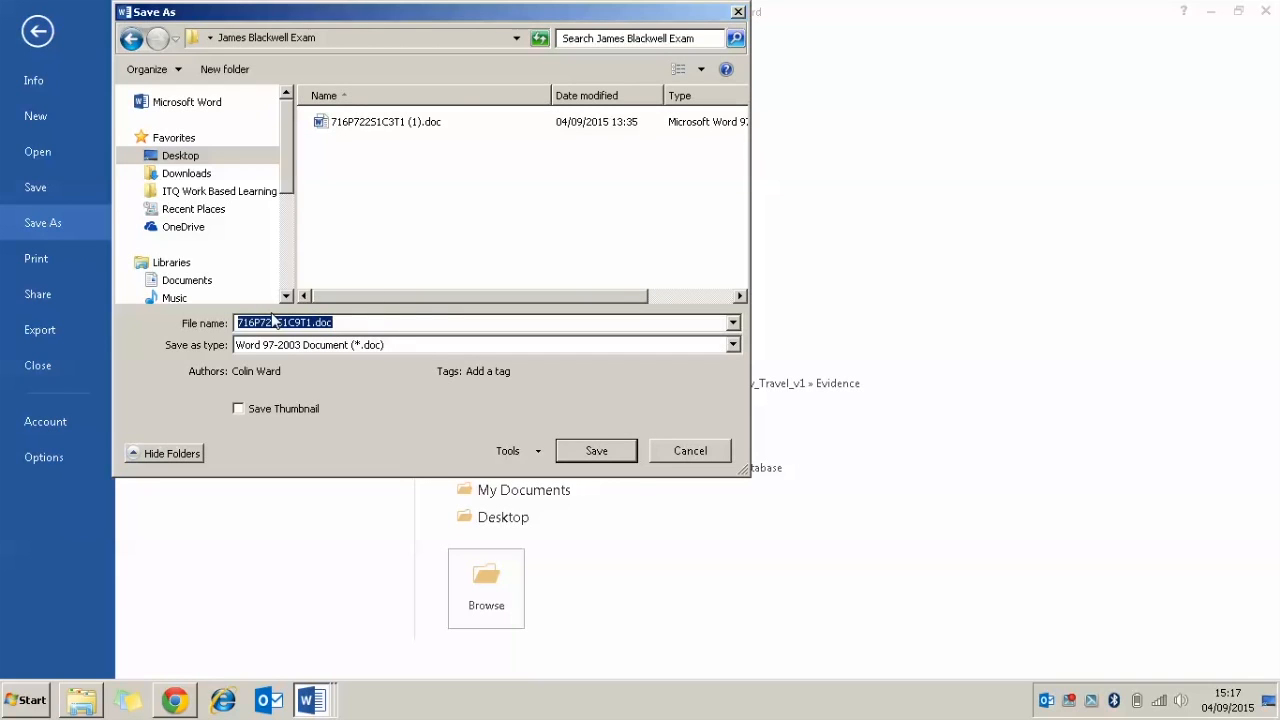
{"action": "type", "text": "screenshots merge"}
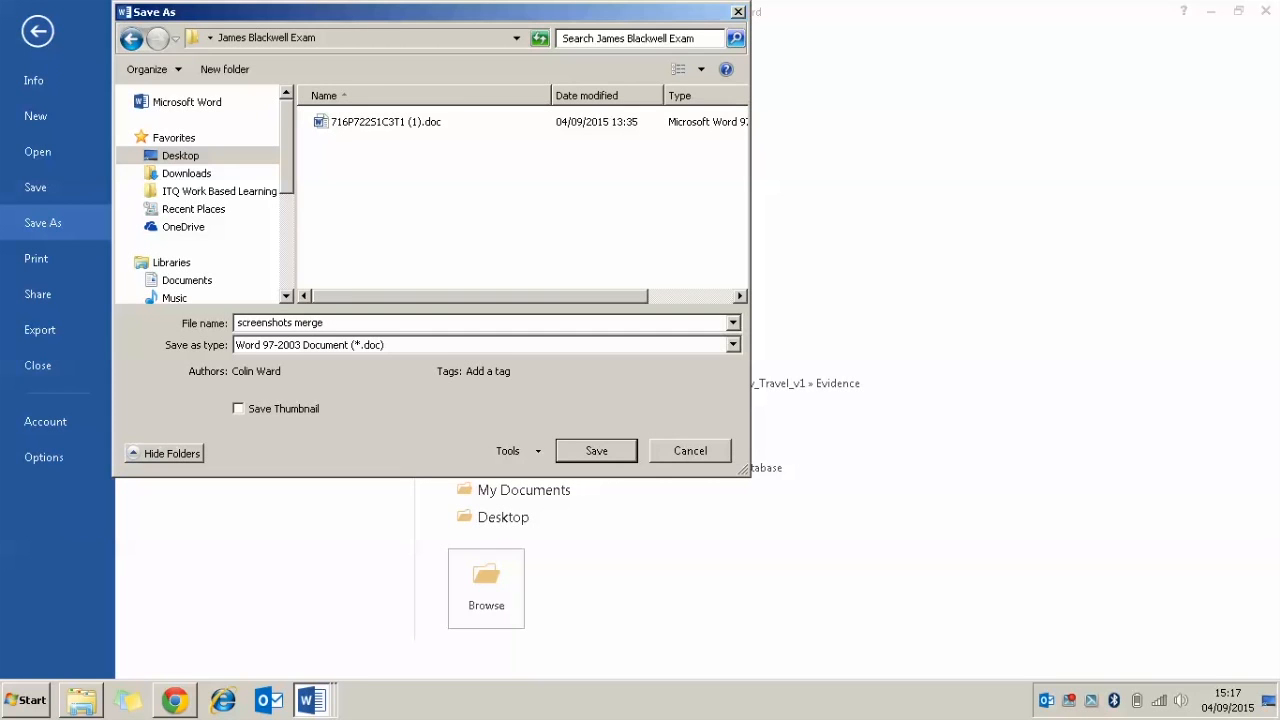
{"action": "left_click", "coordinate": [596, 453]}
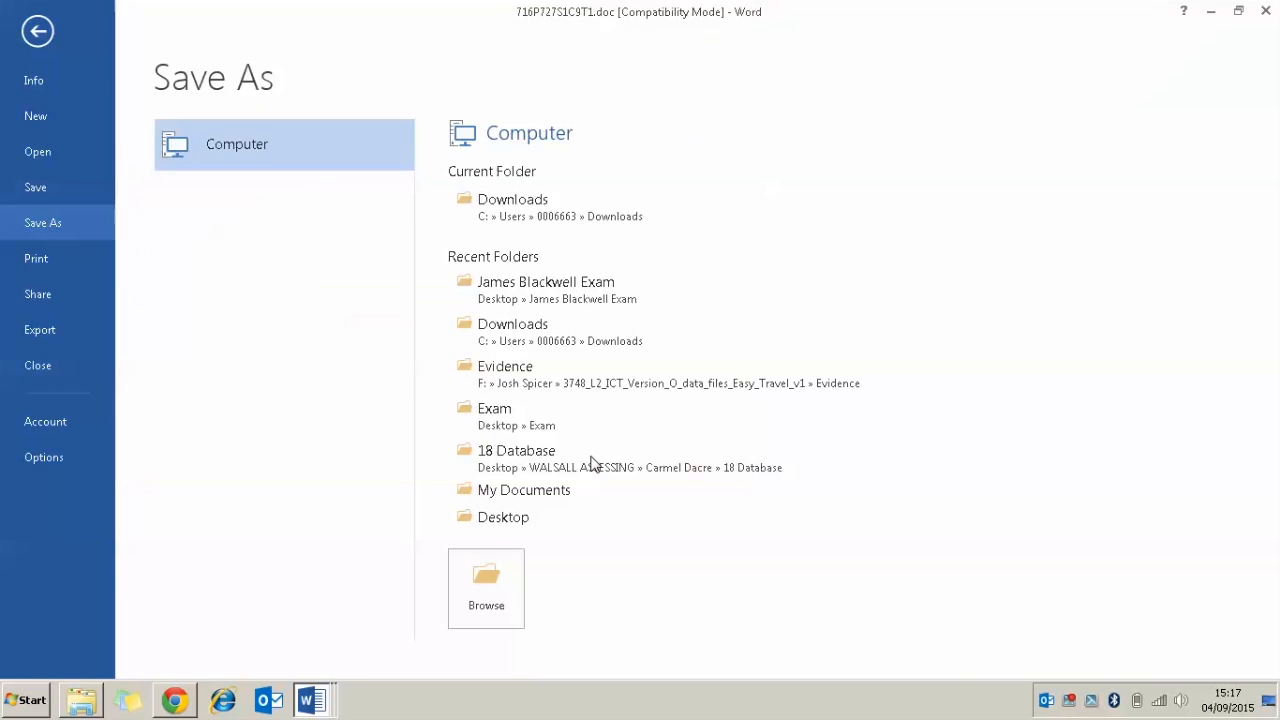
Close the evidence document, the merged letters and text.txt, discarding the unsaved changes to text.txt.
{"action": "left_click", "coordinate": [1265, 10]}
{"action": "left_click", "coordinate": [1268, 12]}
{"action": "left_click", "coordinate": [648, 381]}
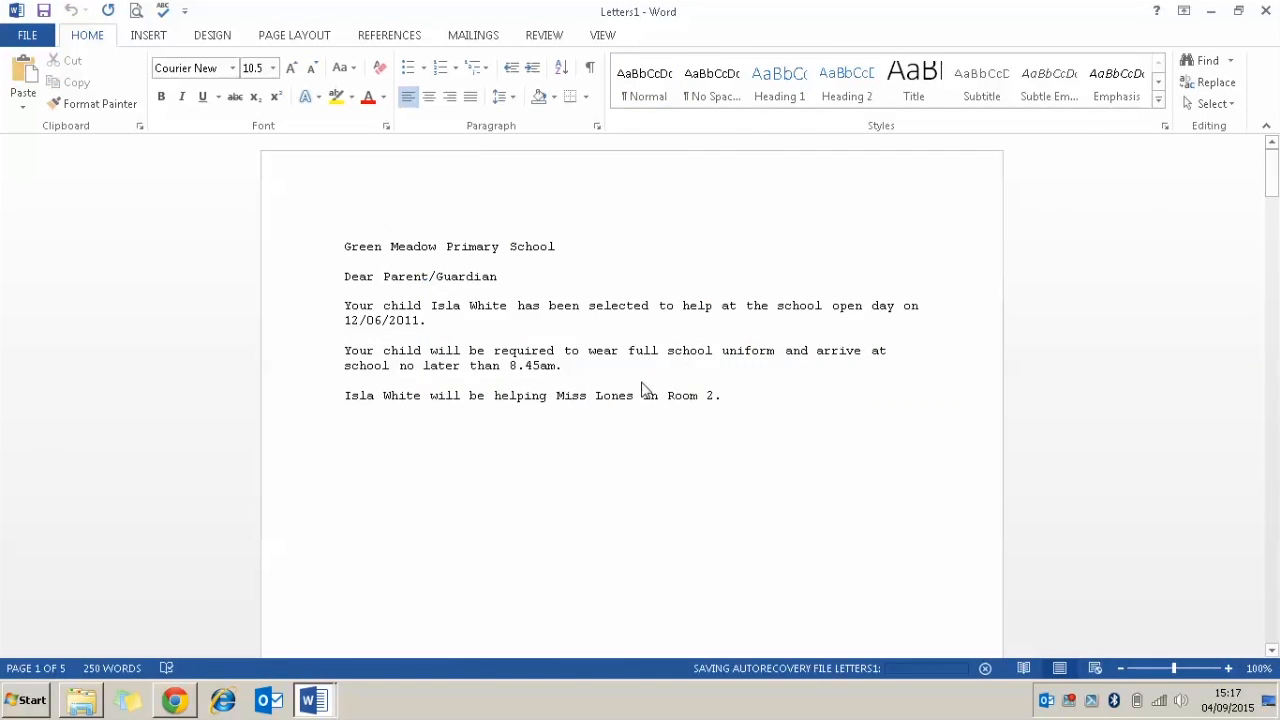
{"action": "left_click", "coordinate": [1268, 10]}
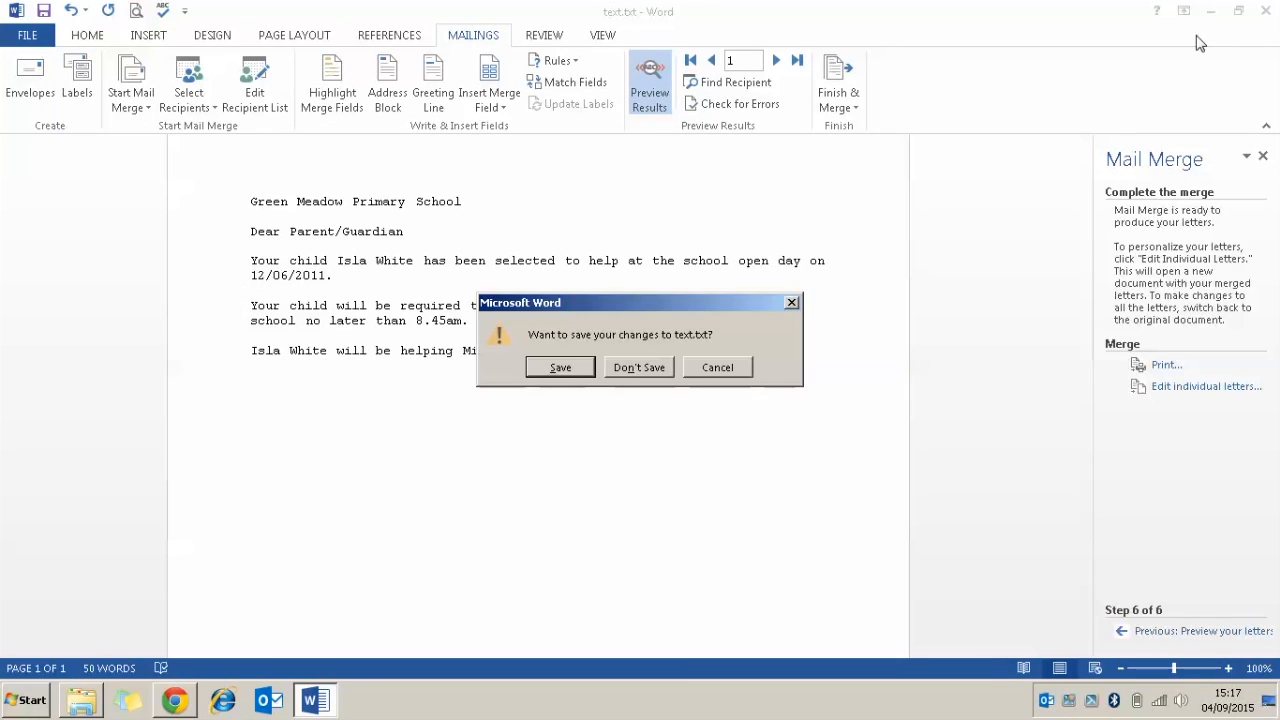
{"action": "left_click", "coordinate": [638, 365]}
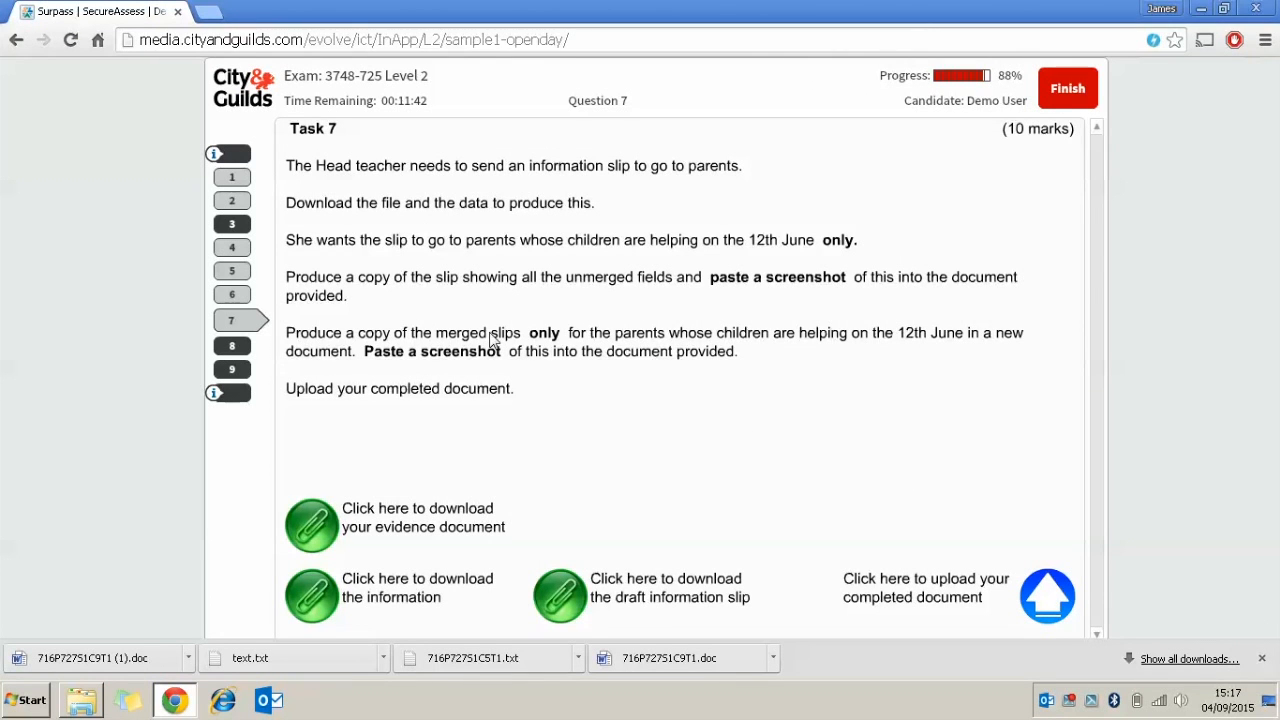
Open the upload for the completed Task 7 document in the exam page and dismiss the list of downloads.
{"action": "left_click", "coordinate": [1043, 605]}
{"action": "left_click", "coordinate": [636, 389]}
{"action": "left_click", "coordinate": [1262, 658]}
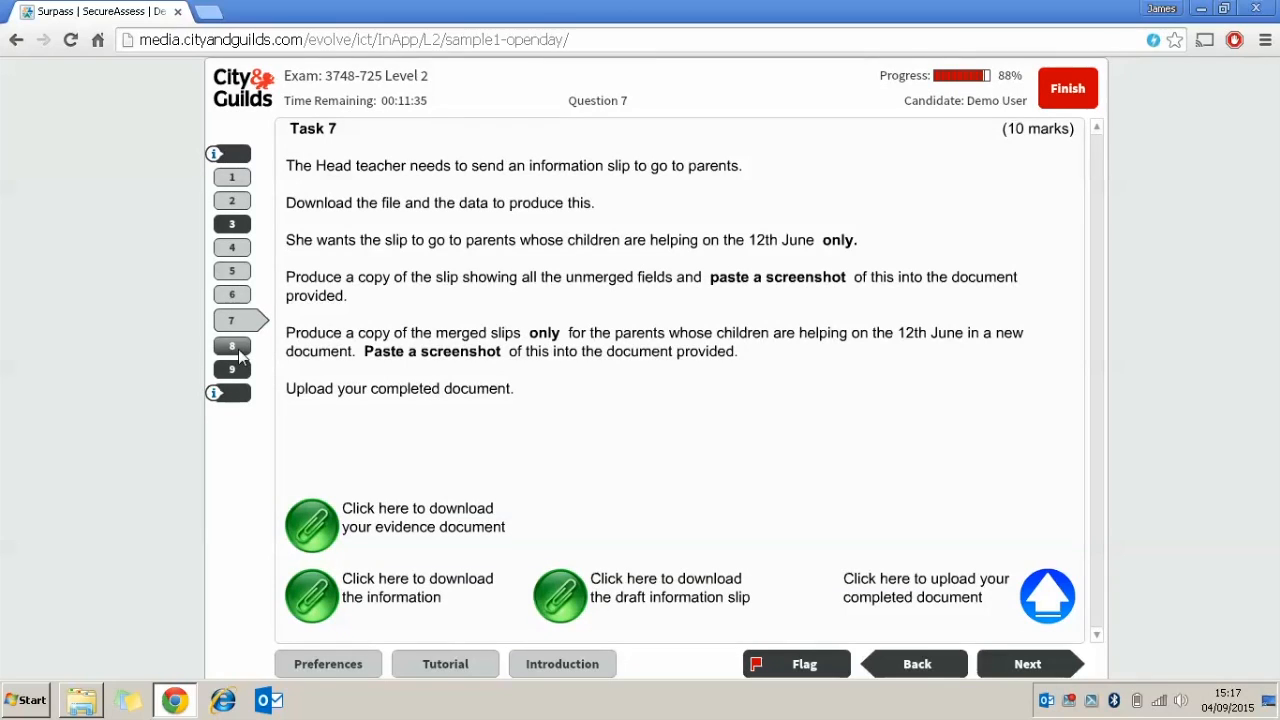
Move on to Task 8 and download its evidence document.
{"action": "left_click", "coordinate": [1032, 663]}
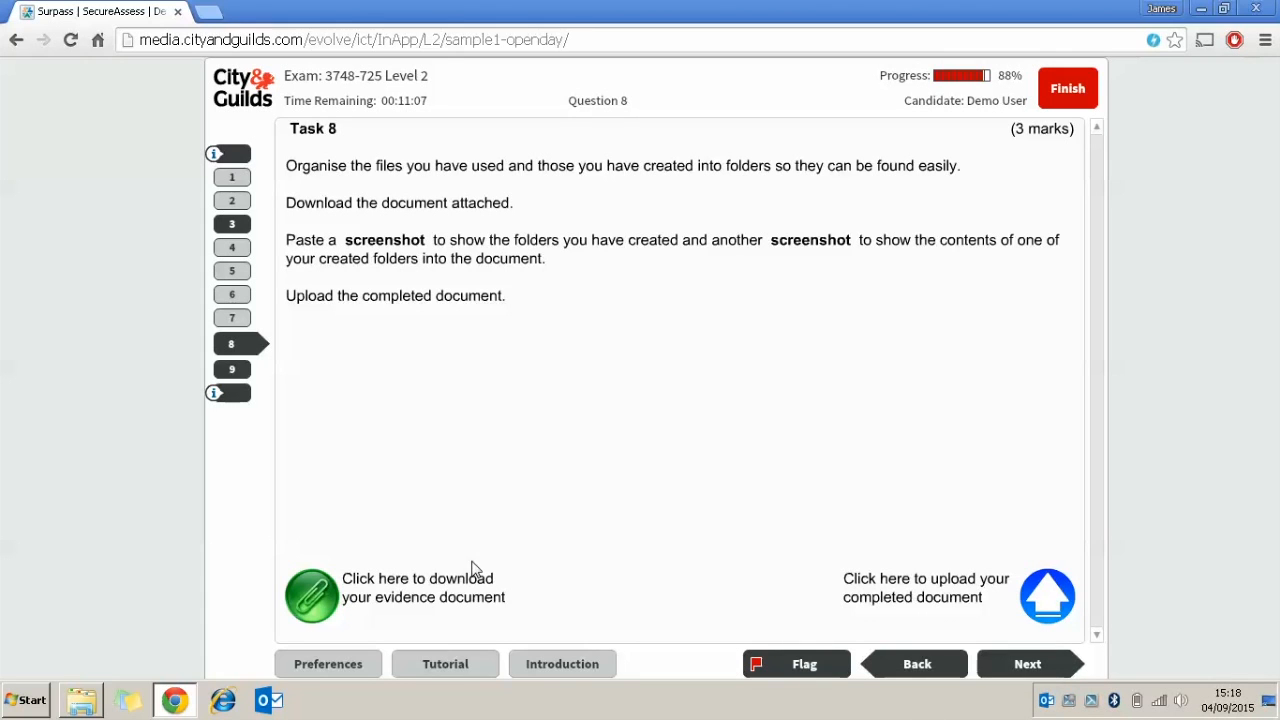
{"action": "left_click", "coordinate": [309, 604]}
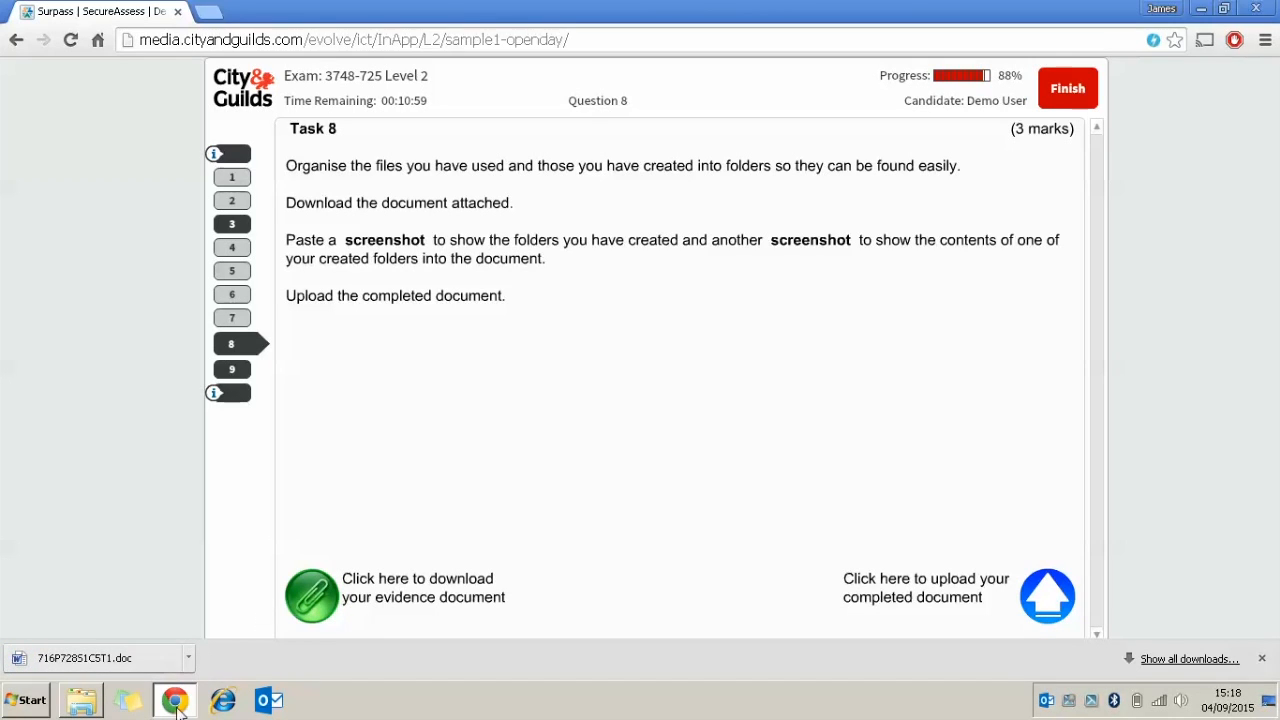
Switch to the candidate's exam folder in Windows Explorer and create a subfolder named Internet.
{"action": "left_click", "coordinate": [82, 704]}
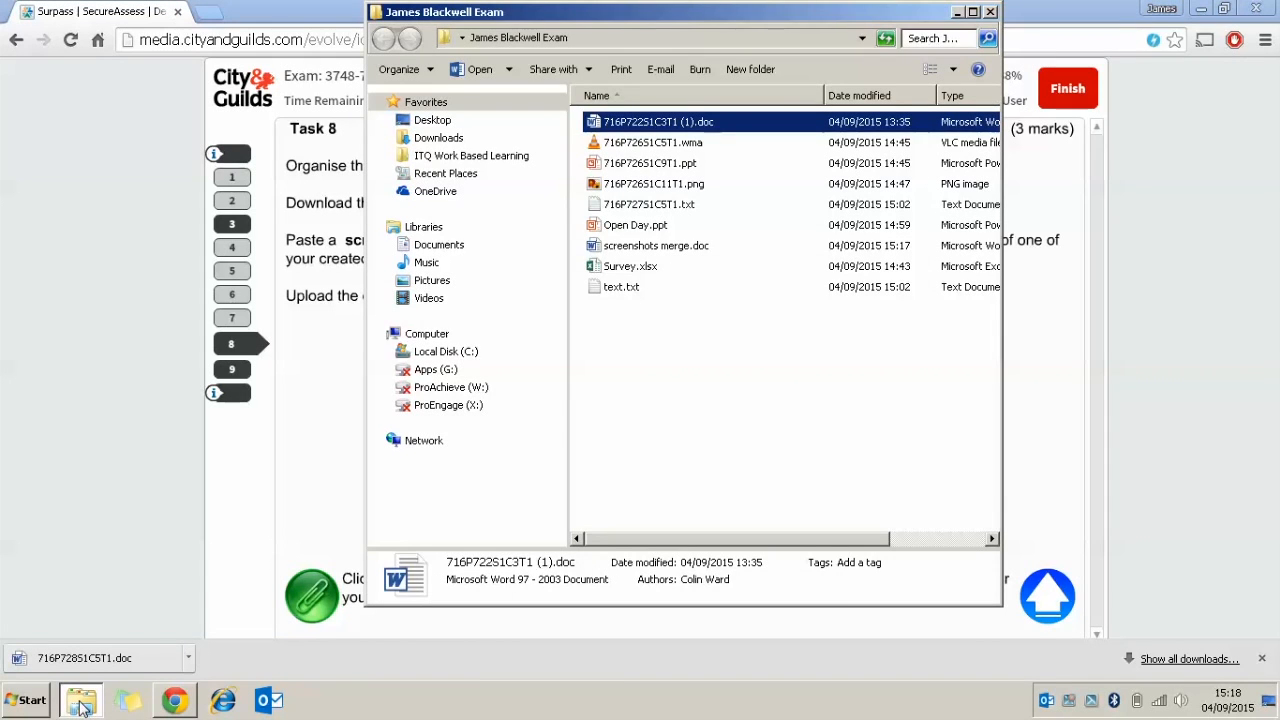
{"action": "left_click_drag", "start_coordinate": [534, 15], "coordinate": [673, 88]}
{"action": "left_click", "coordinate": [758, 400]}
{"action": "right_click", "coordinate": [758, 400]}
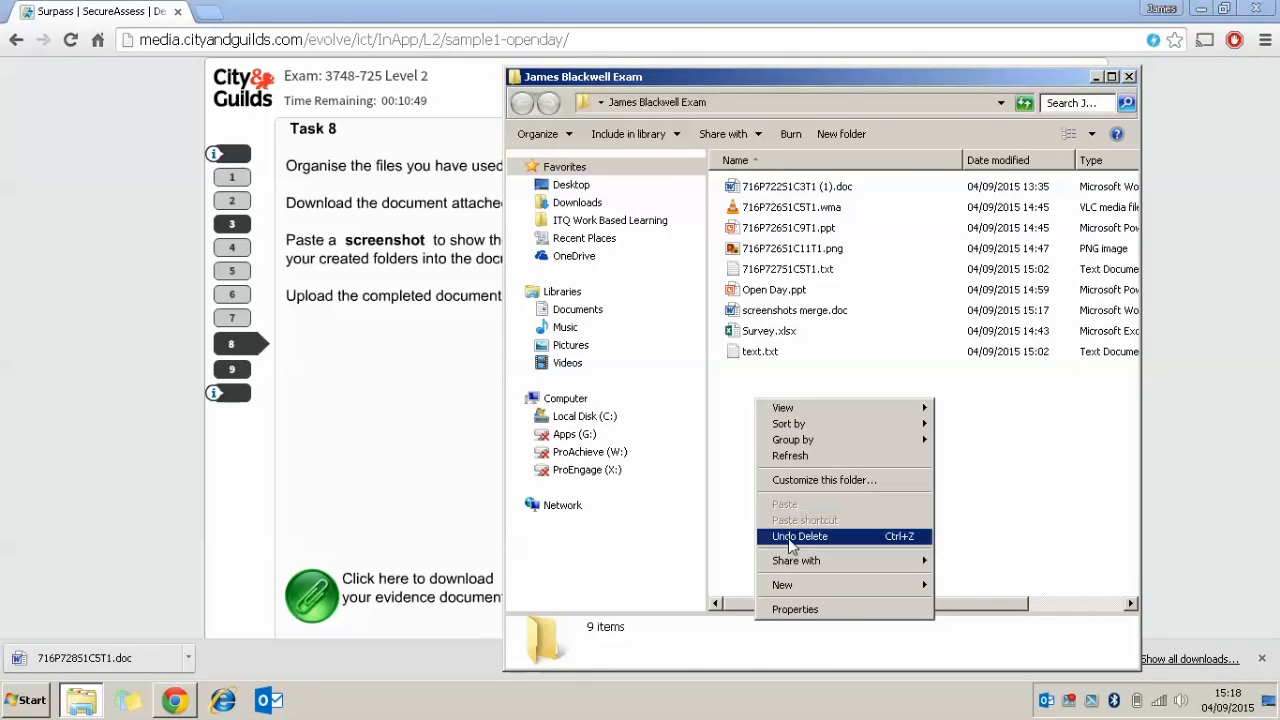
{"action": "mouse_move", "coordinate": [812, 586]}
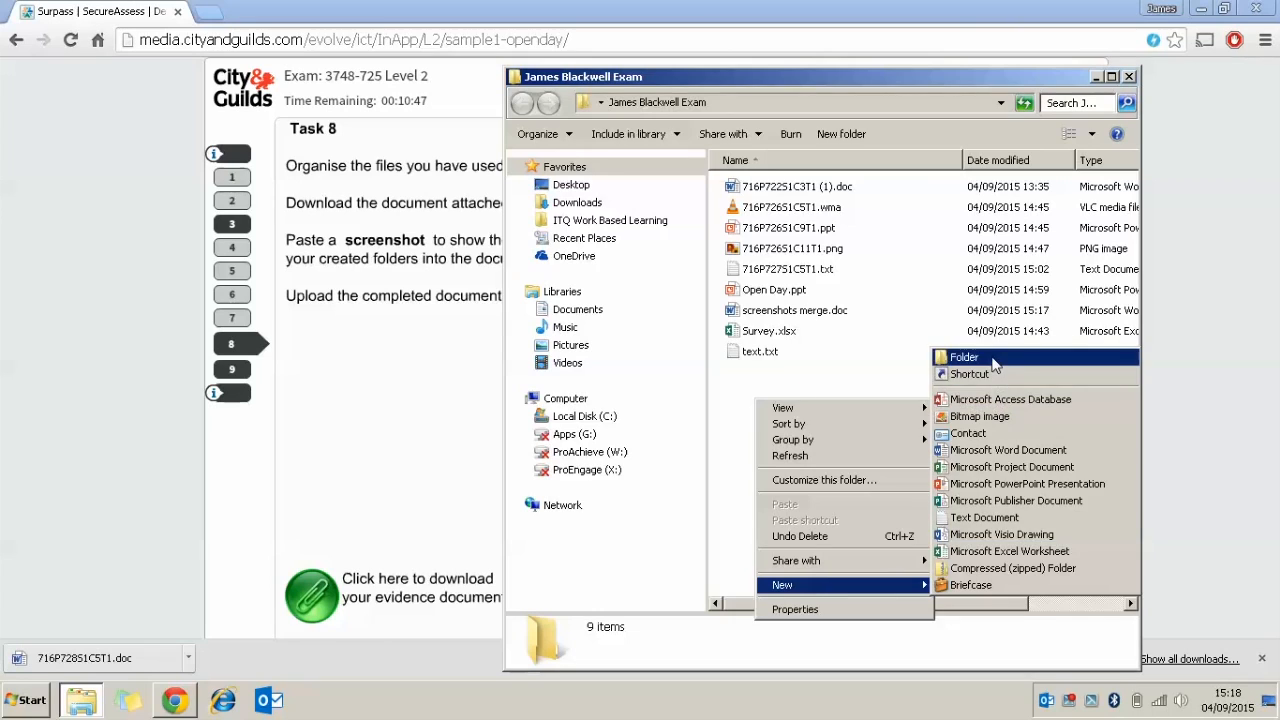
{"action": "left_click", "coordinate": [759, 396]}
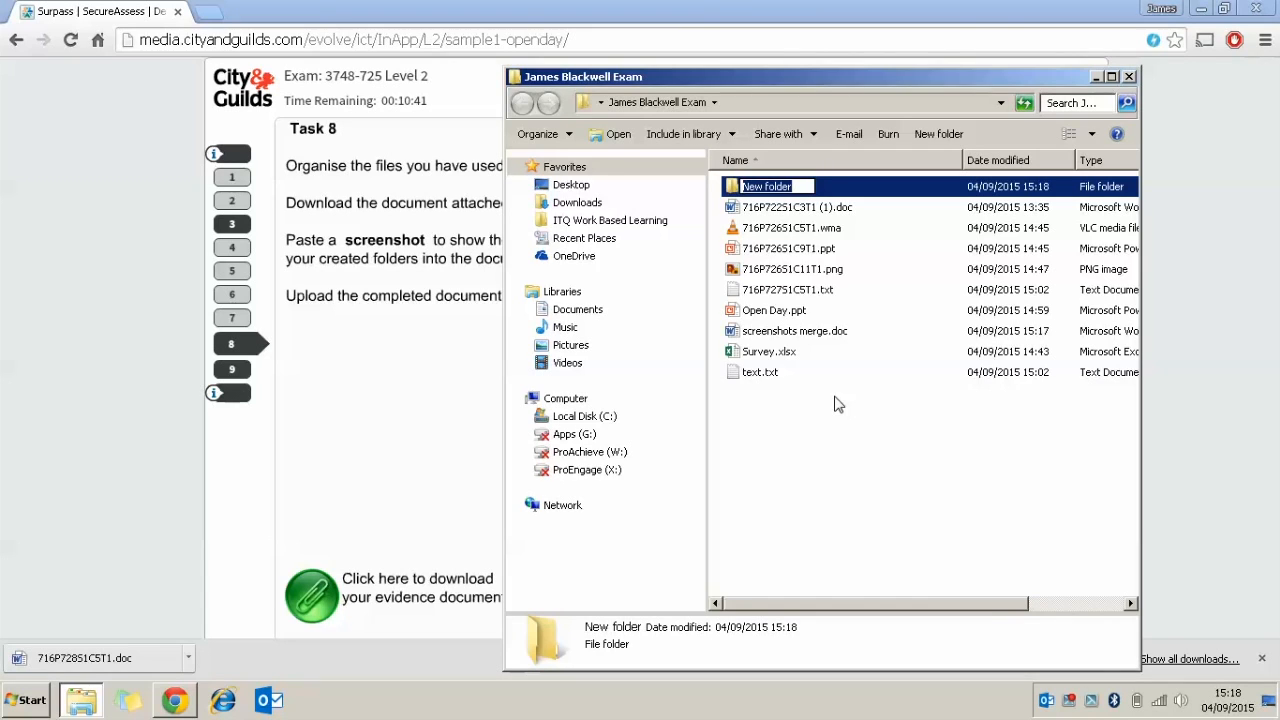
{"action": "type", "text": "INternet"}
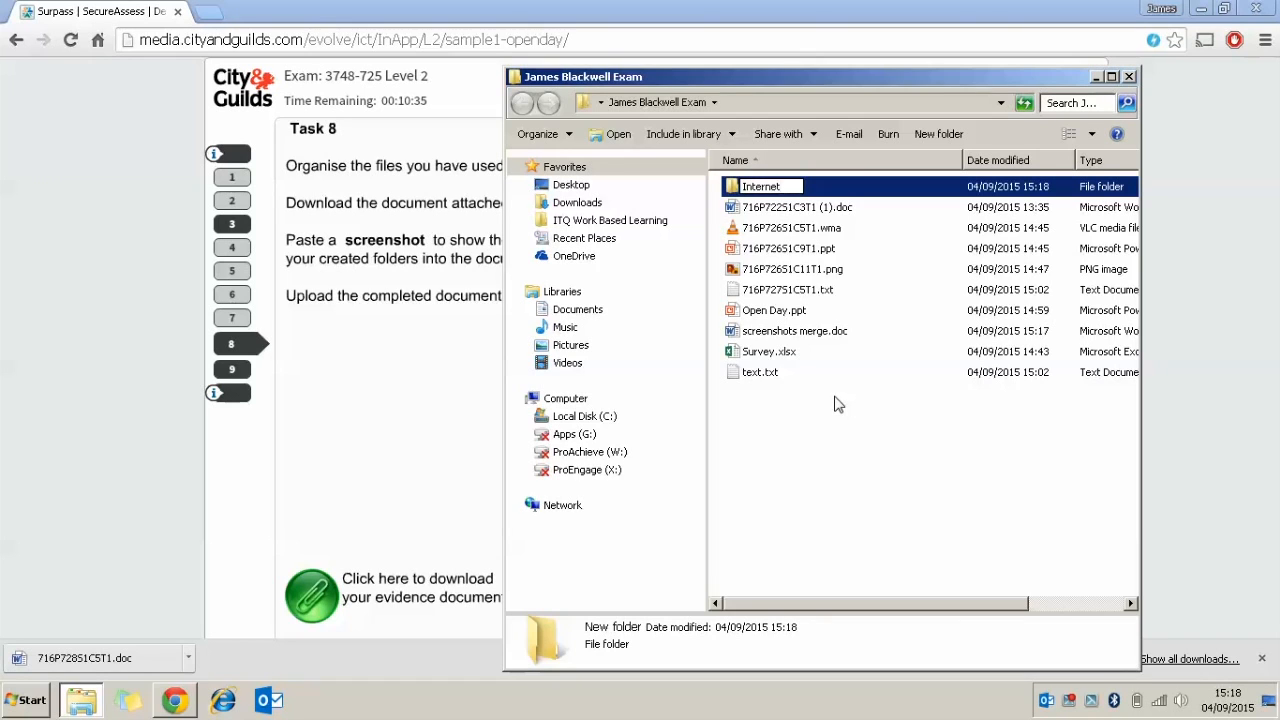
{"action": "left_click", "coordinate": [815, 435]}
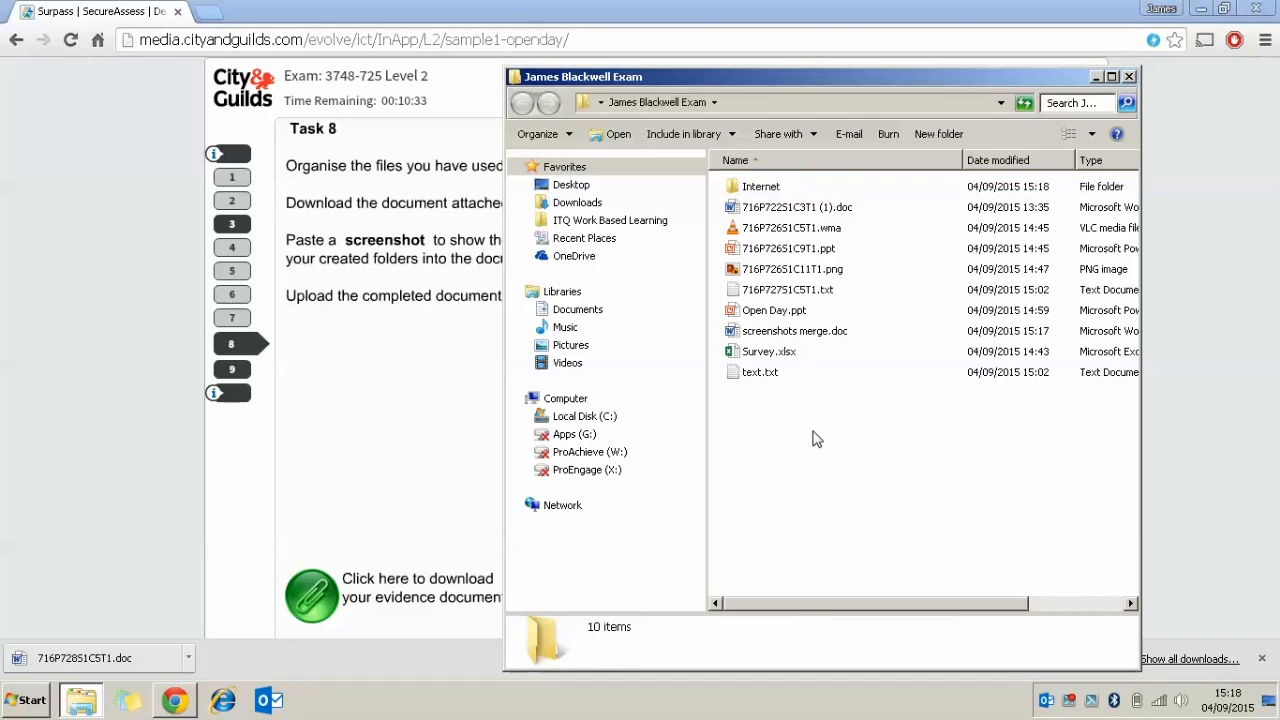
Create a subfolder named Spreadsheets in the exam folder.
{"action": "right_click", "coordinate": [817, 433]}
{"action": "mouse_move", "coordinate": [876, 618]}
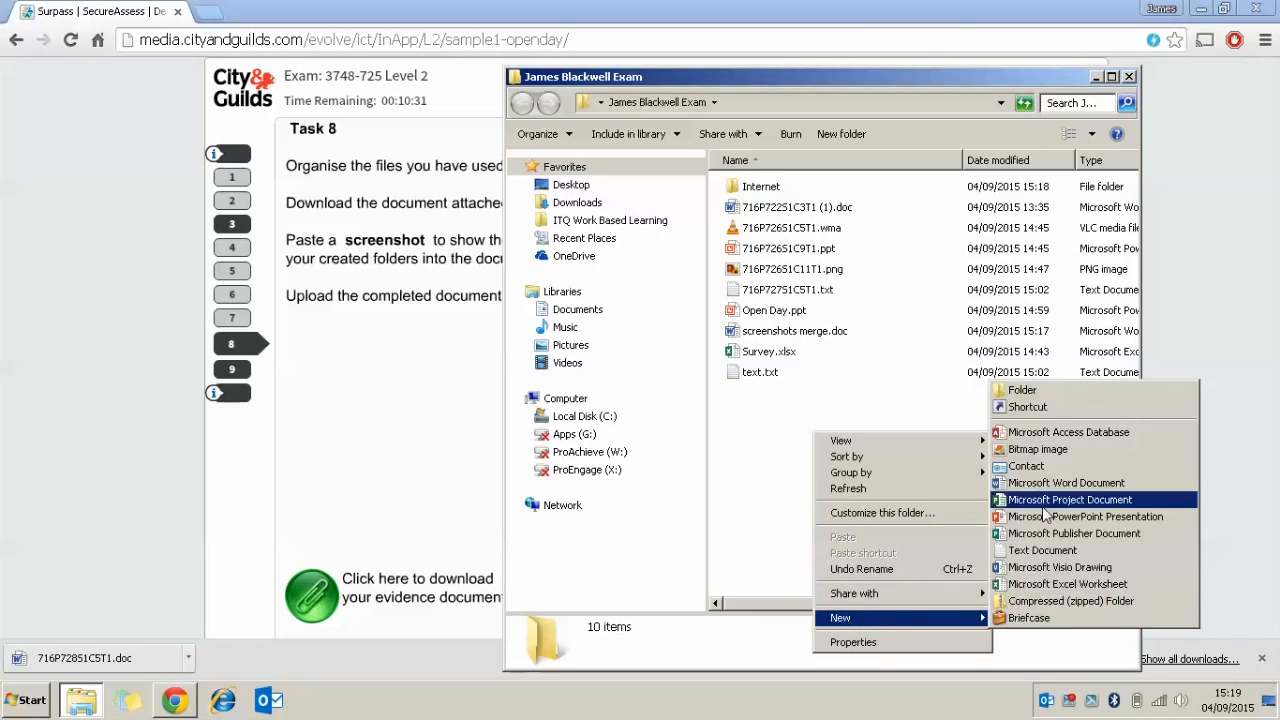
{"action": "left_click", "coordinate": [1056, 391]}
{"action": "type", "text": "Sc"}
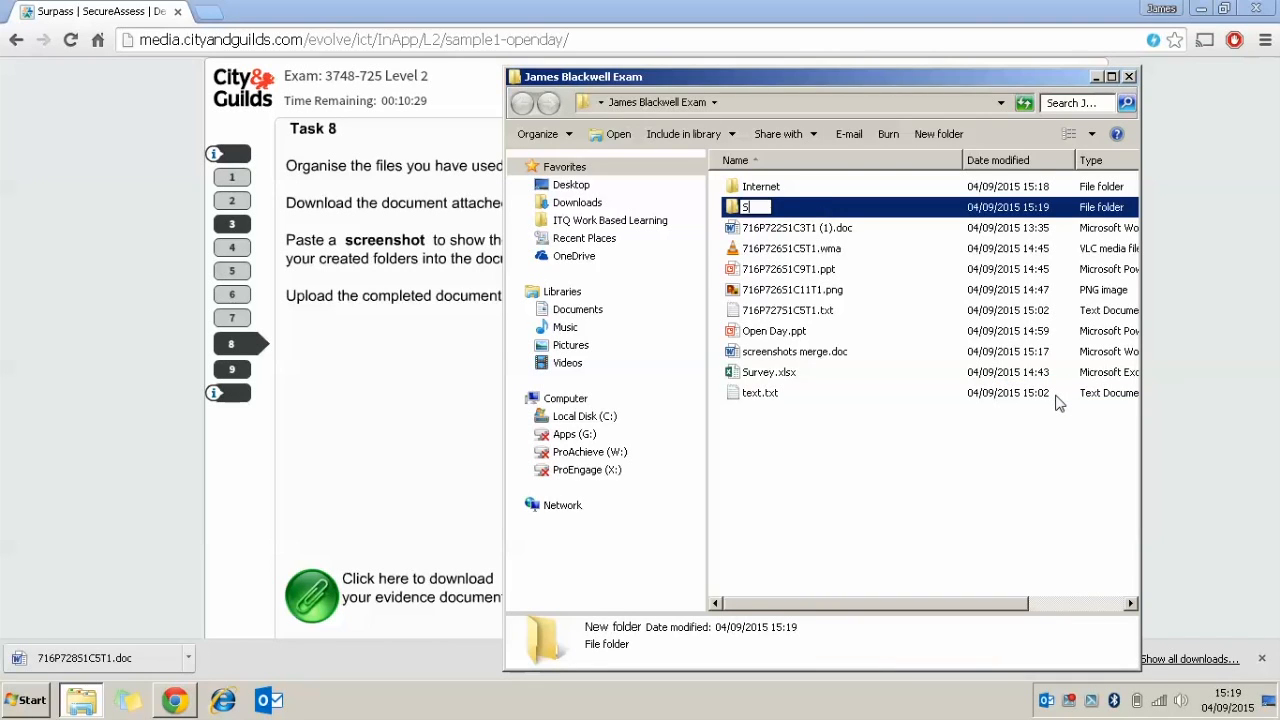
{"action": "key", "text": "BackSpace"}
{"action": "type", "text": "preadshee"}
{"action": "key", "text": "BackSpace"}
{"action": "type", "text": "ts"}
{"action": "left_click", "coordinate": [800, 465]}
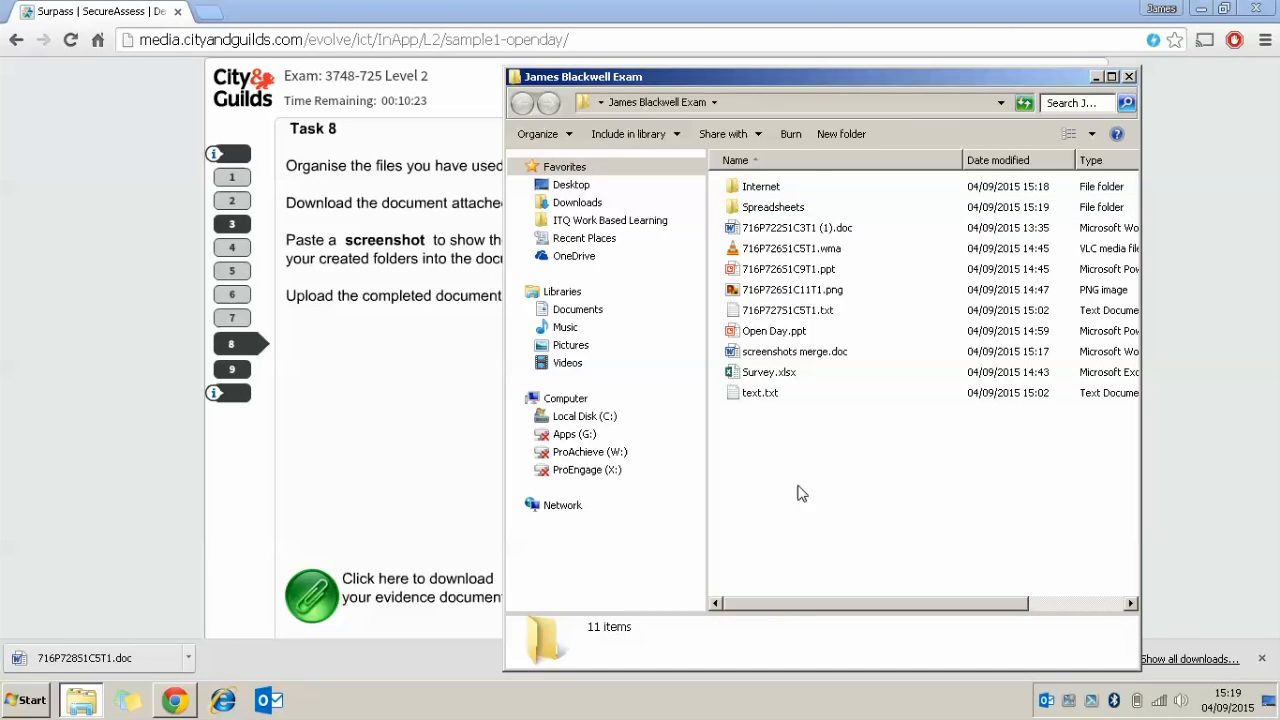
Create a subfolder named Mail Merge in the exam folder.
{"action": "right_click", "coordinate": [803, 500]}
{"action": "mouse_move", "coordinate": [849, 460]}
{"action": "left_click", "coordinate": [1015, 462]}
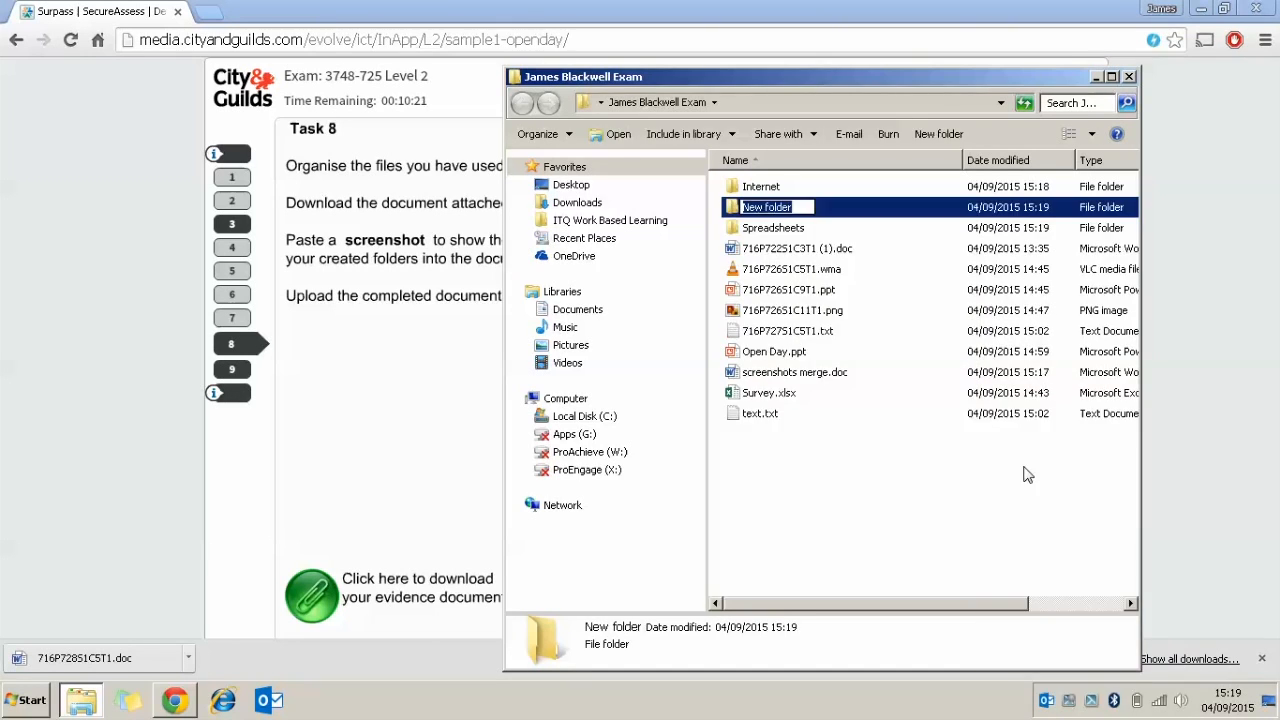
{"action": "type", "text": "Mail"}
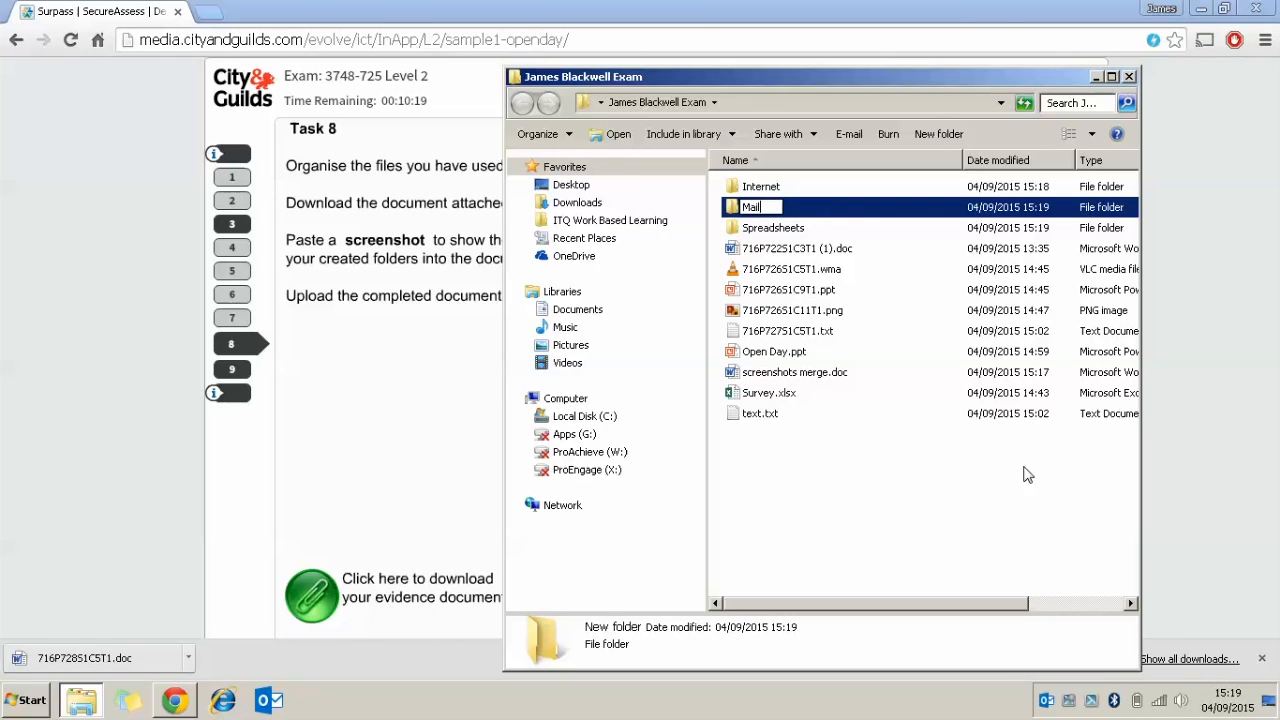
{"action": "key", "text": "BackSpace"}
{"action": "type", "text": "il Merge"}
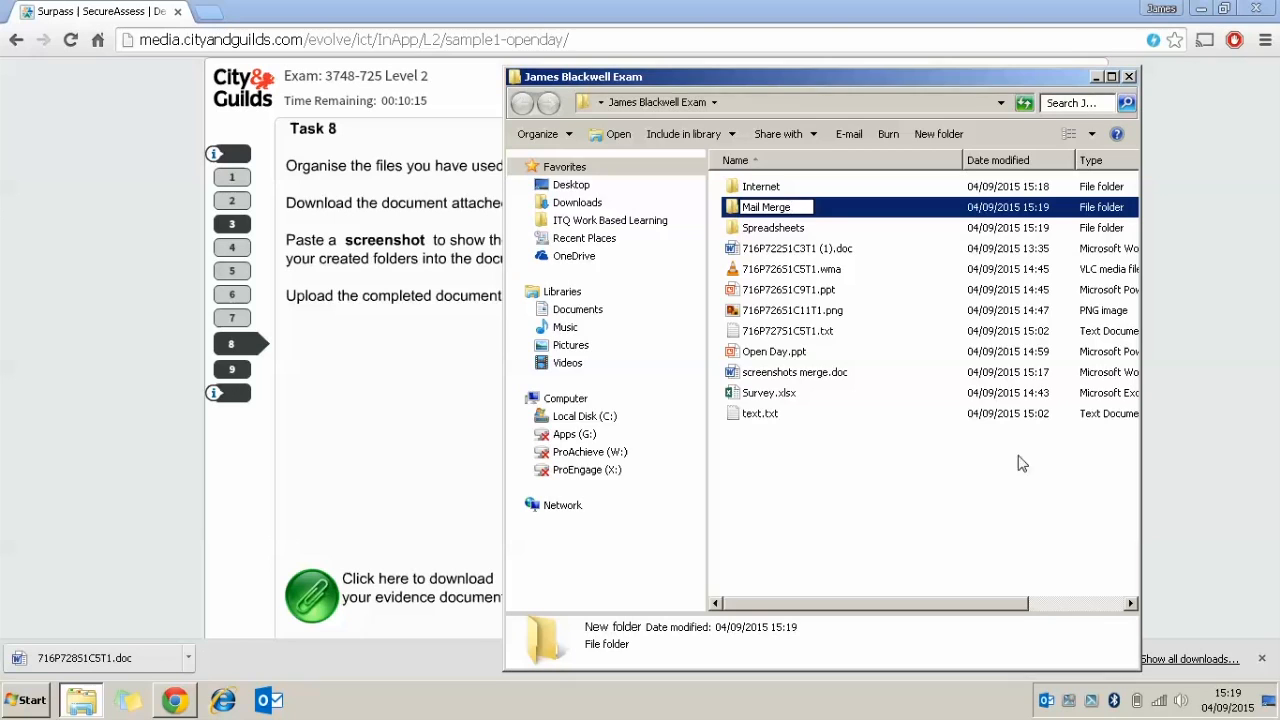
{"action": "key", "text": "Return"}
Create a subfolder named Powerpoint in the exam folder.
{"action": "right_click", "coordinate": [774, 284]}
{"action": "mouse_move", "coordinate": [848, 485]}
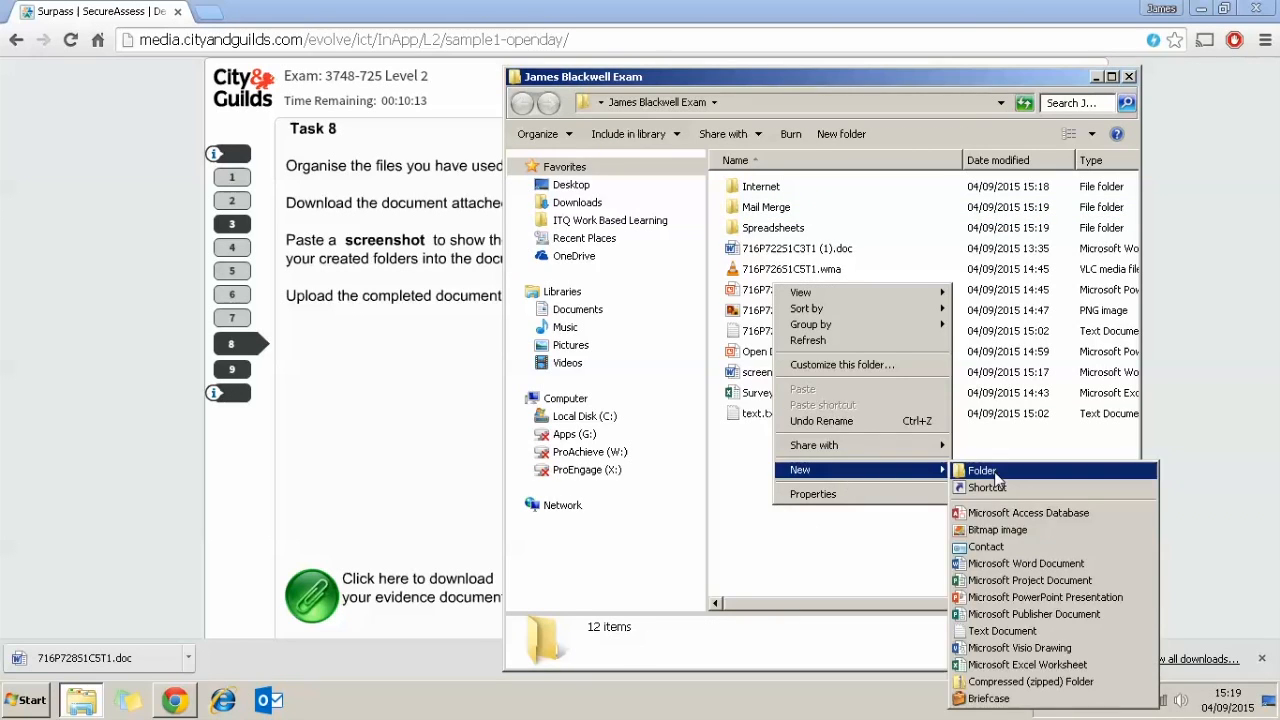
{"action": "left_click", "coordinate": [1000, 472]}
{"action": "type", "text": "Pow"}
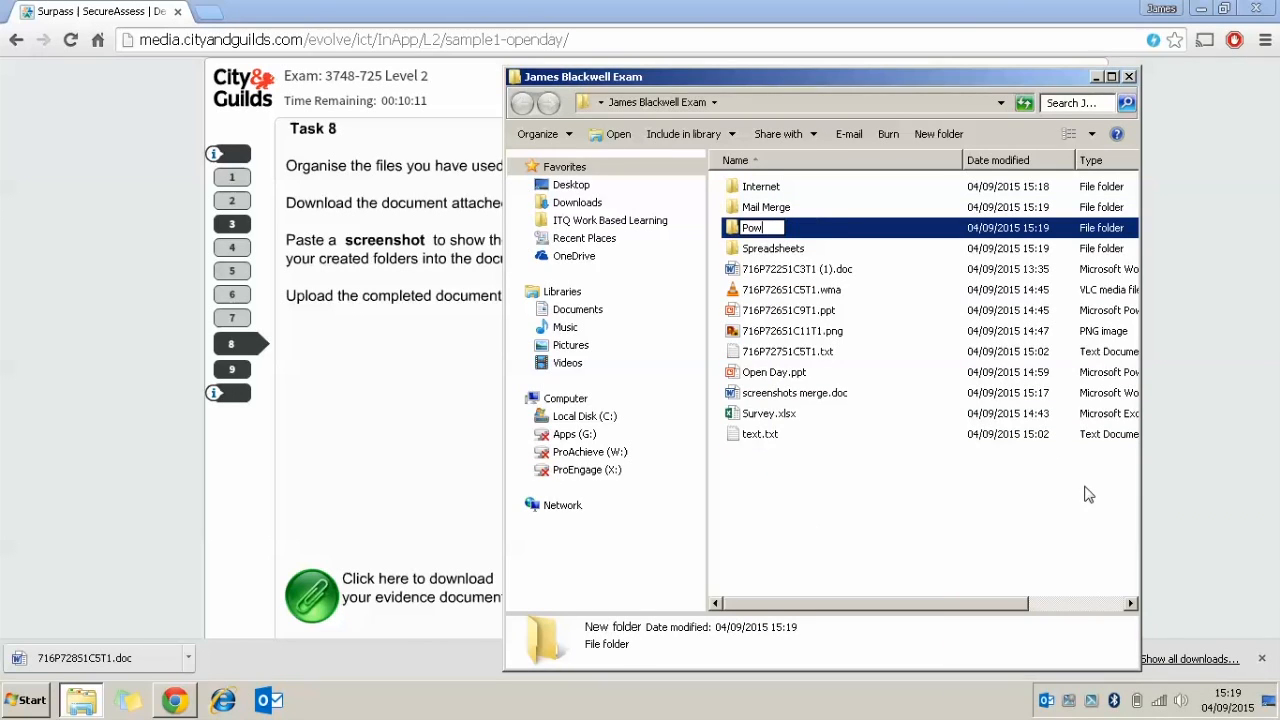
{"action": "type", "text": "erpoint"}
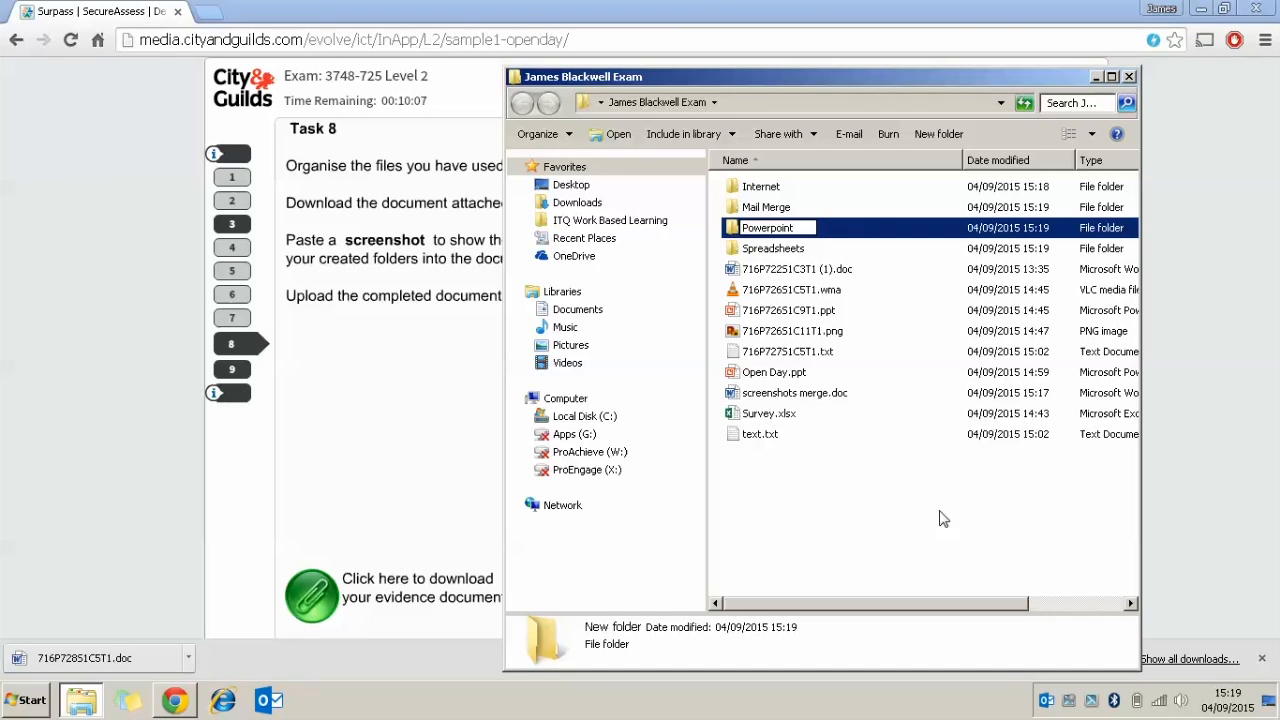
{"action": "left_click", "coordinate": [934, 470]}
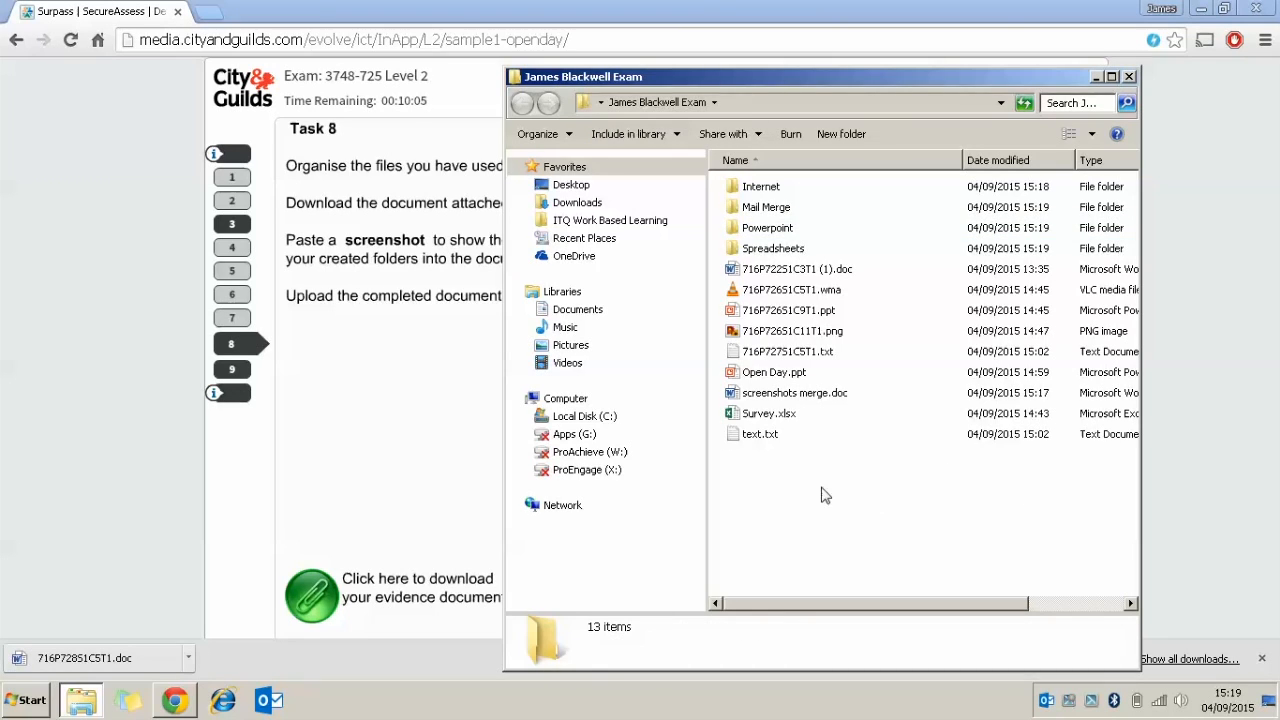
Create a subfolder named Folders in the exam folder.
{"action": "right_click", "coordinate": [829, 488]}
{"action": "mouse_move", "coordinate": [880, 451]}
{"action": "left_click", "coordinate": [1030, 452]}
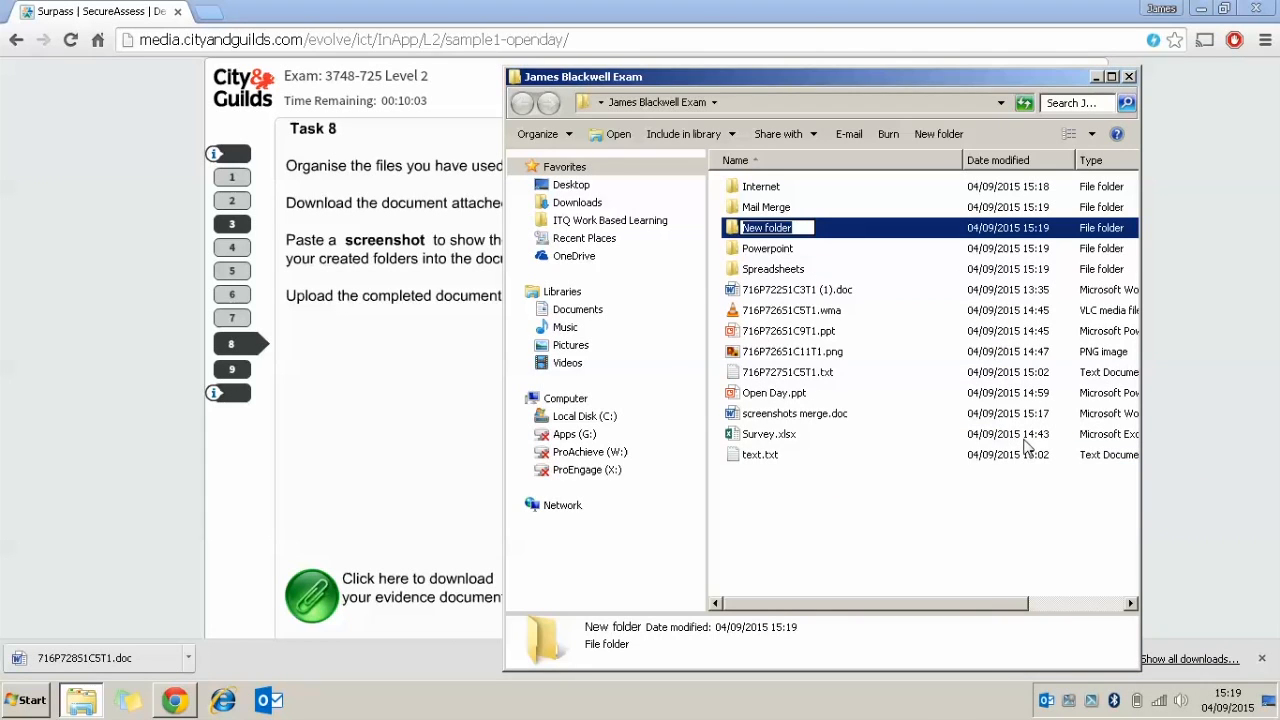
{"action": "type", "text": "Folders"}
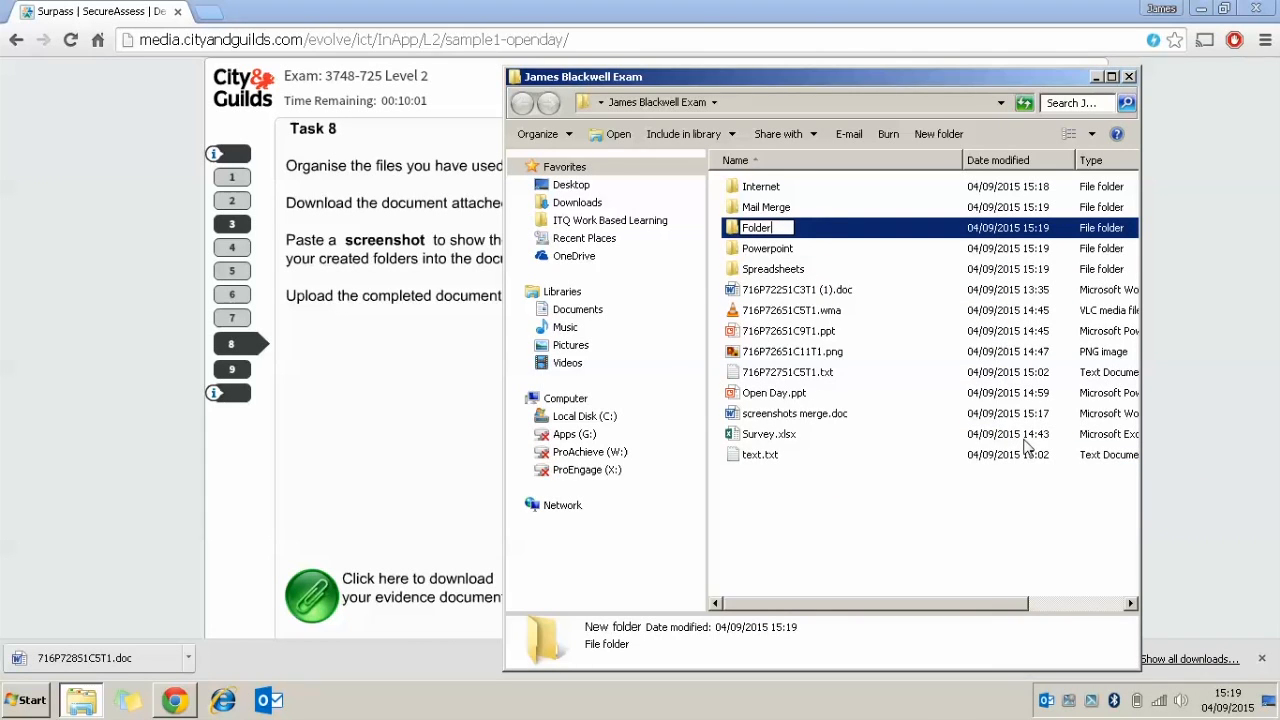
{"action": "left_click", "coordinate": [937, 518]}
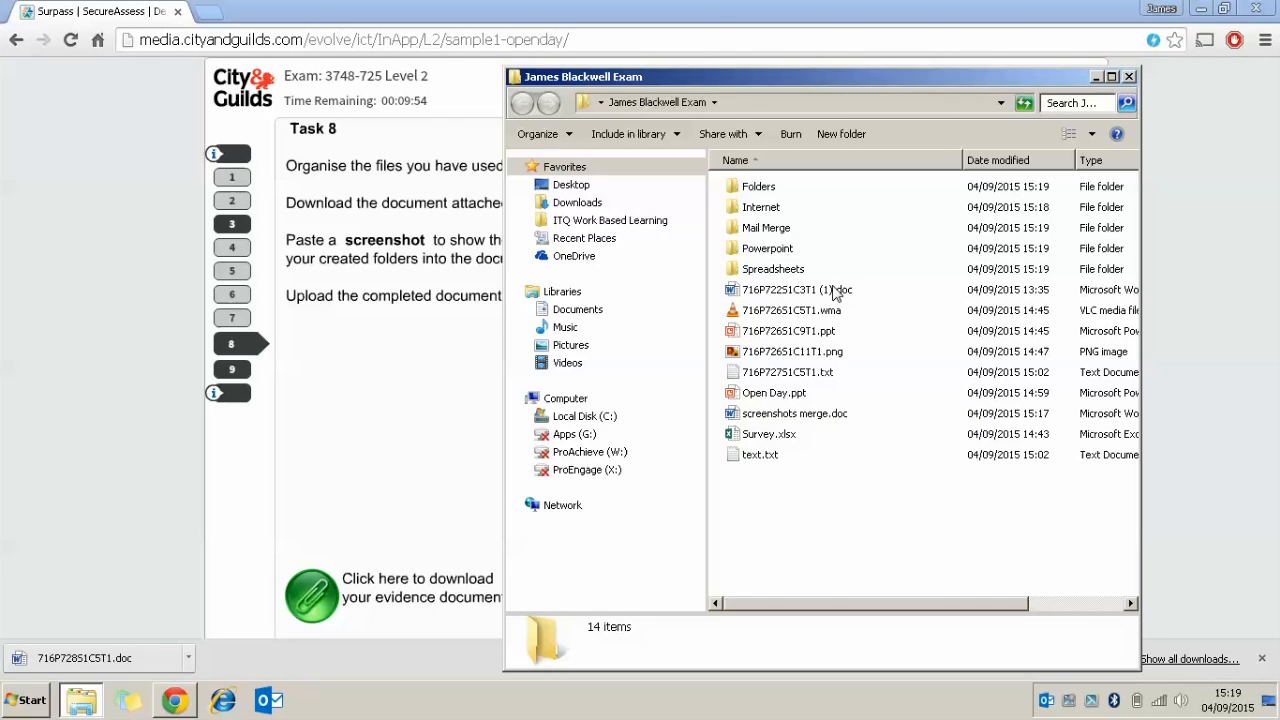
Move 716P722S1C3T1 (1).doc into the Internet folder and the 716P726 audio, presentation and image files into the Powerpoint folder.
{"action": "left_click_drag", "start_coordinate": [816, 288], "coordinate": [773, 212]}
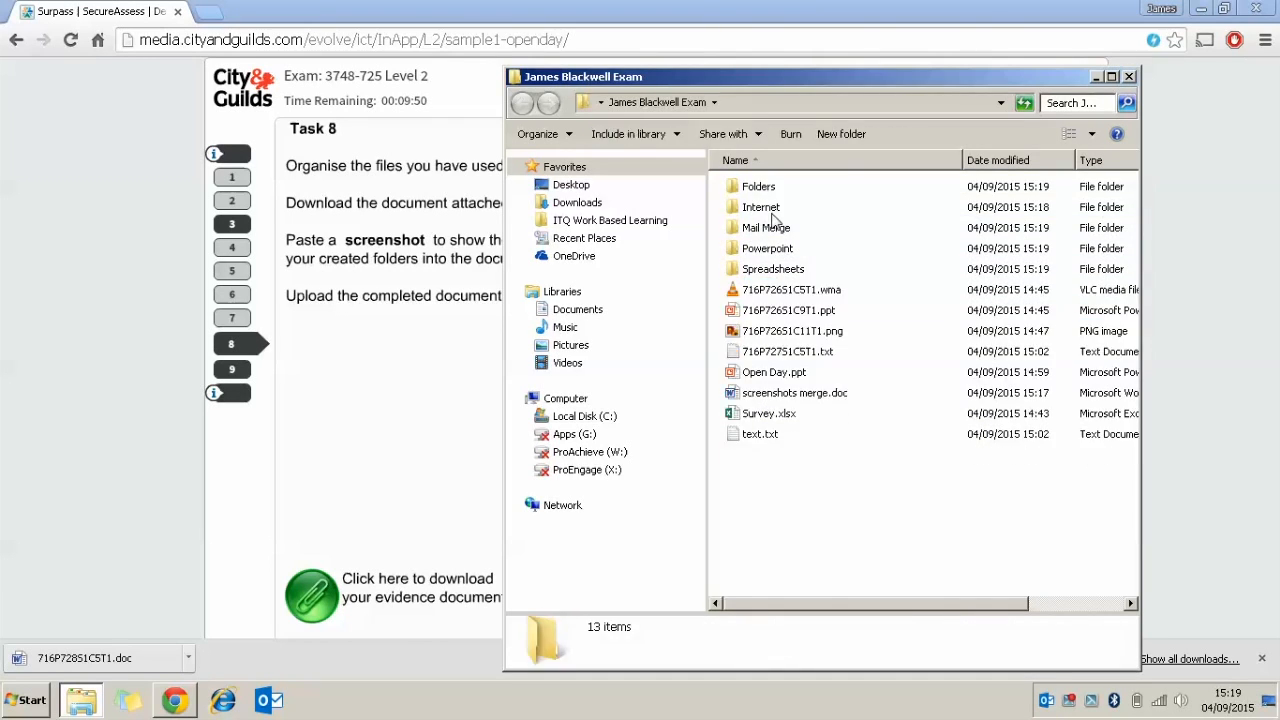
{"action": "left_click_drag", "start_coordinate": [776, 292], "coordinate": [771, 260]}
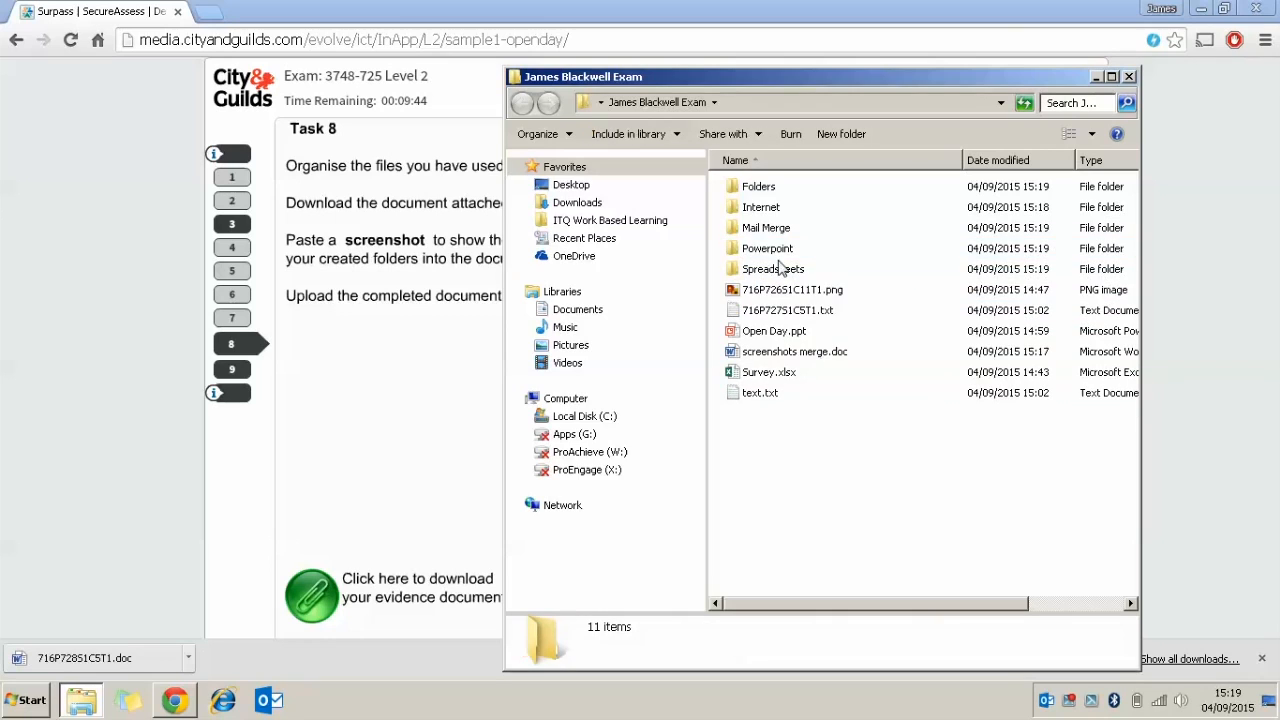
{"action": "left_click", "coordinate": [775, 290]}
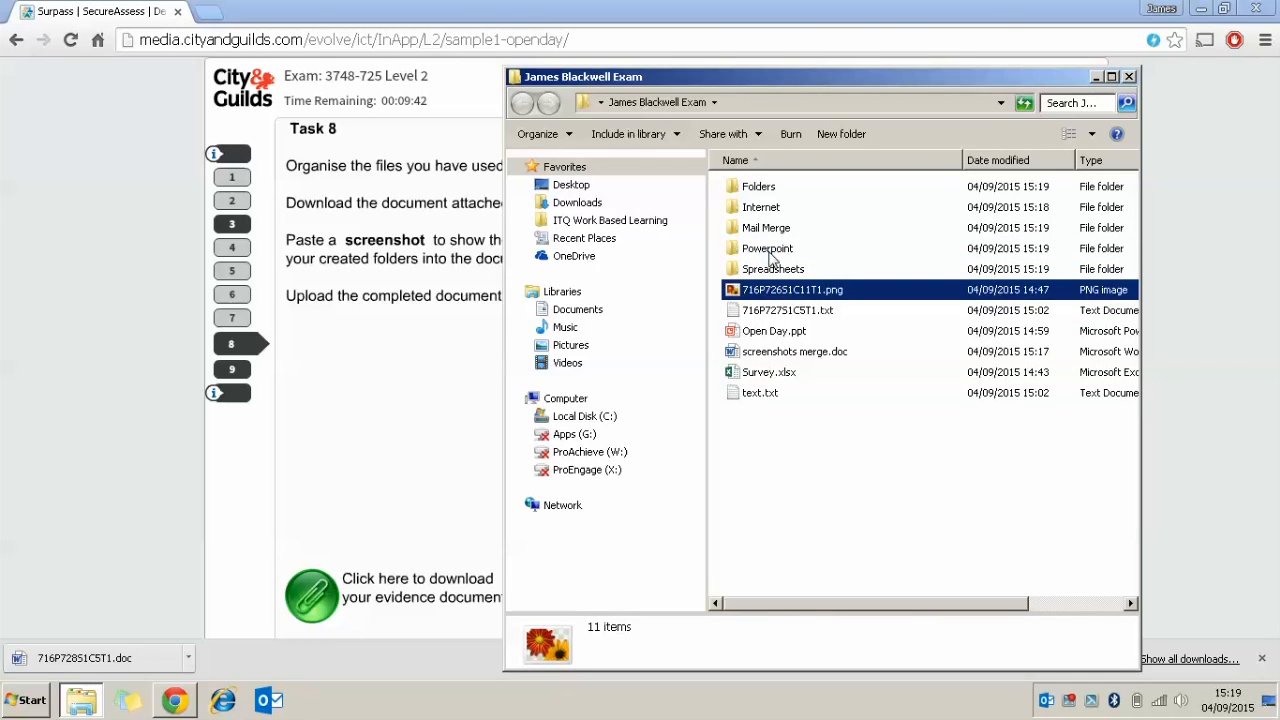
{"action": "left_click_drag", "start_coordinate": [775, 258], "coordinate": [775, 258]}
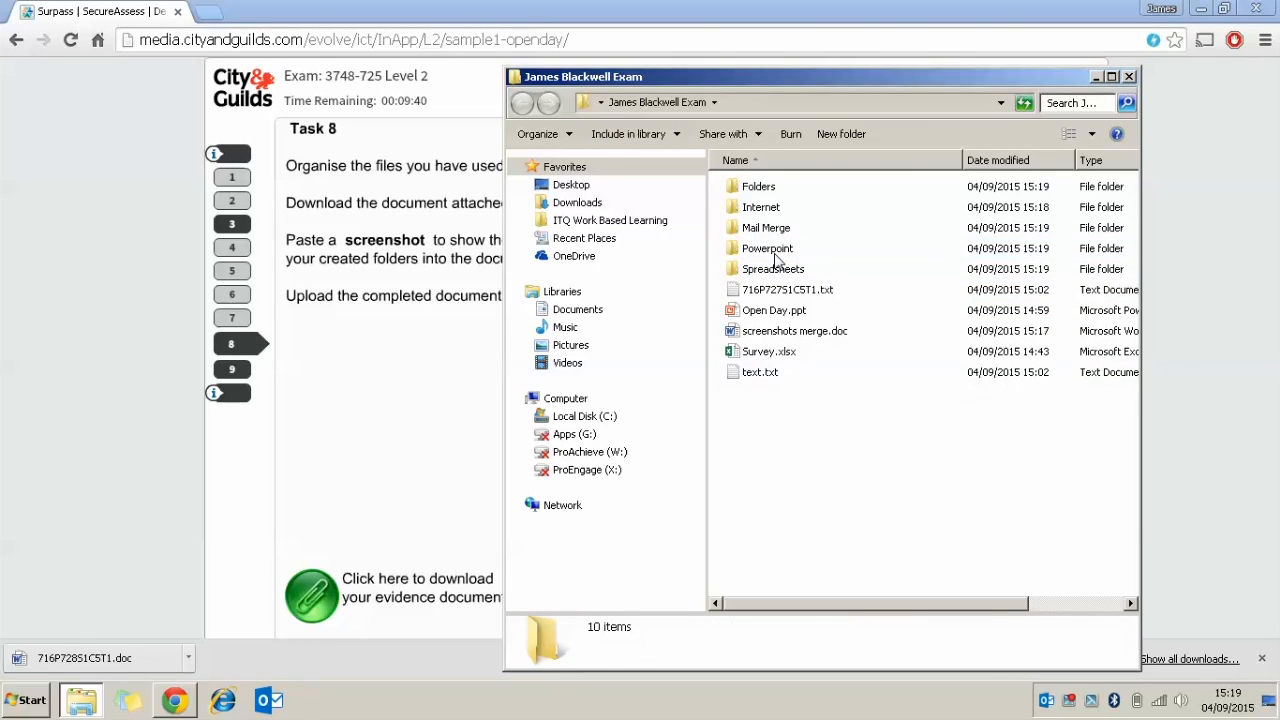
Sort Open Day.ppt, the mail merge text and screenshot files and Survey.xlsx into the Powerpoint, Mail Merge and Spreadsheets folders.
{"action": "left_click_drag", "start_coordinate": [770, 312], "coordinate": [768, 232]}
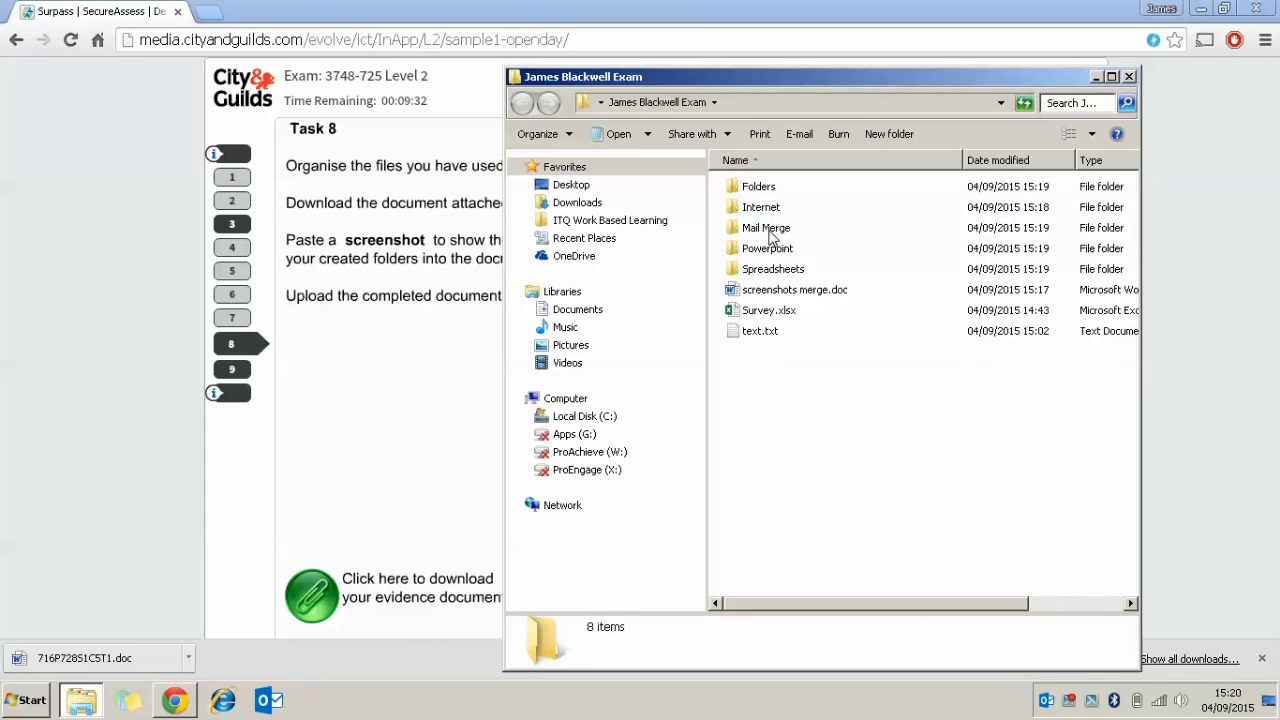
{"action": "left_click_drag", "start_coordinate": [768, 291], "coordinate": [766, 240]}
{"action": "left_click_drag", "start_coordinate": [770, 292], "coordinate": [758, 242]}
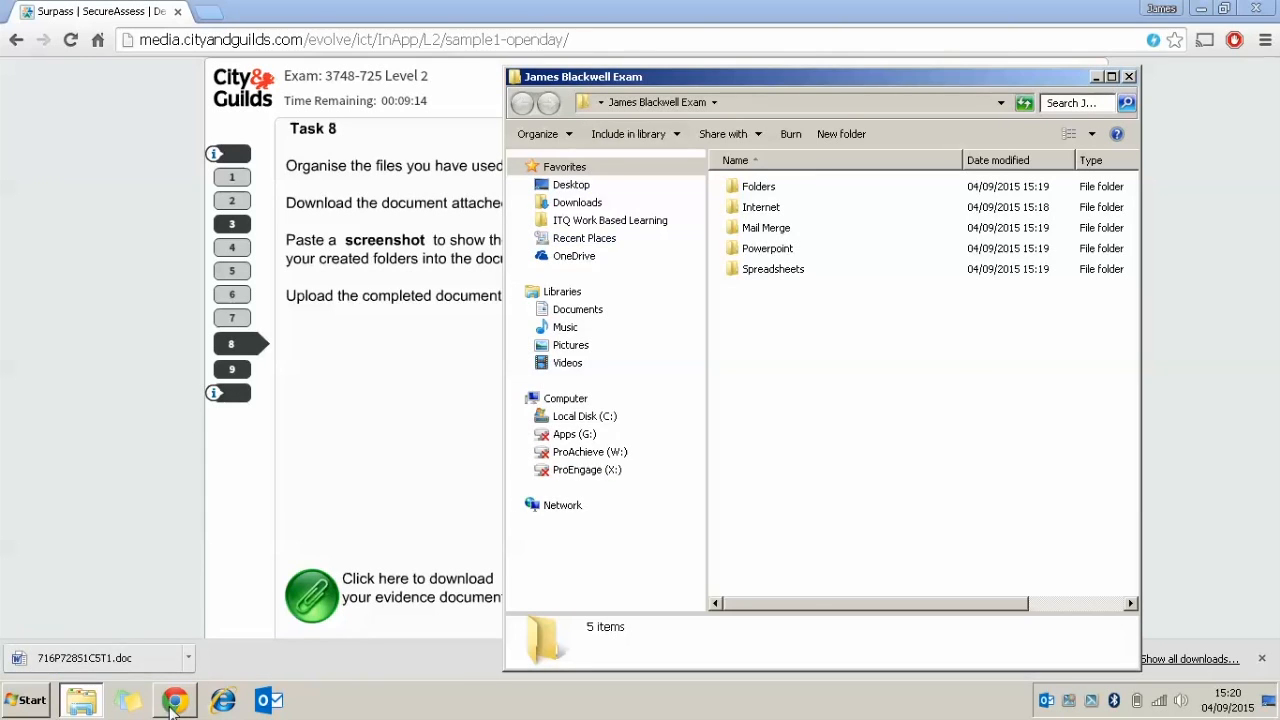
Open the downloaded 716P728S1C5T1.doc for editing in Word and paste a screenshot of the exam folders under the first heading.
{"action": "left_click", "coordinate": [104, 660]}
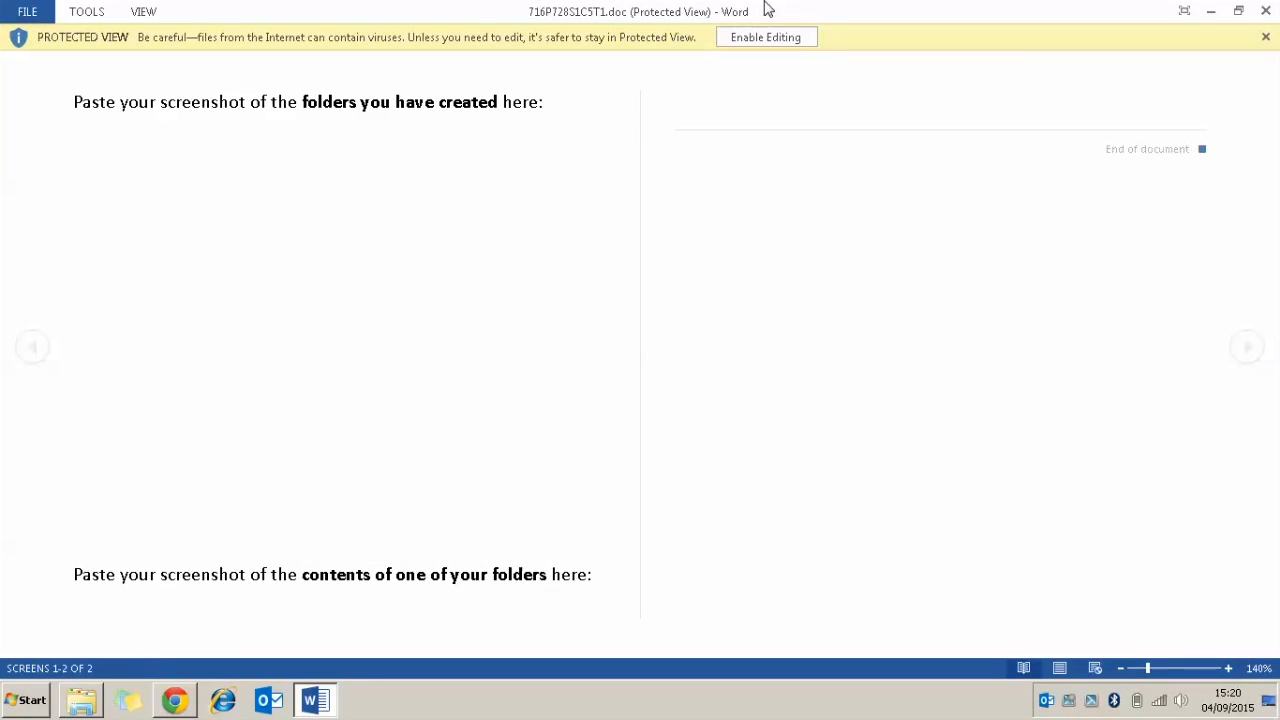
{"action": "left_click", "coordinate": [760, 45]}
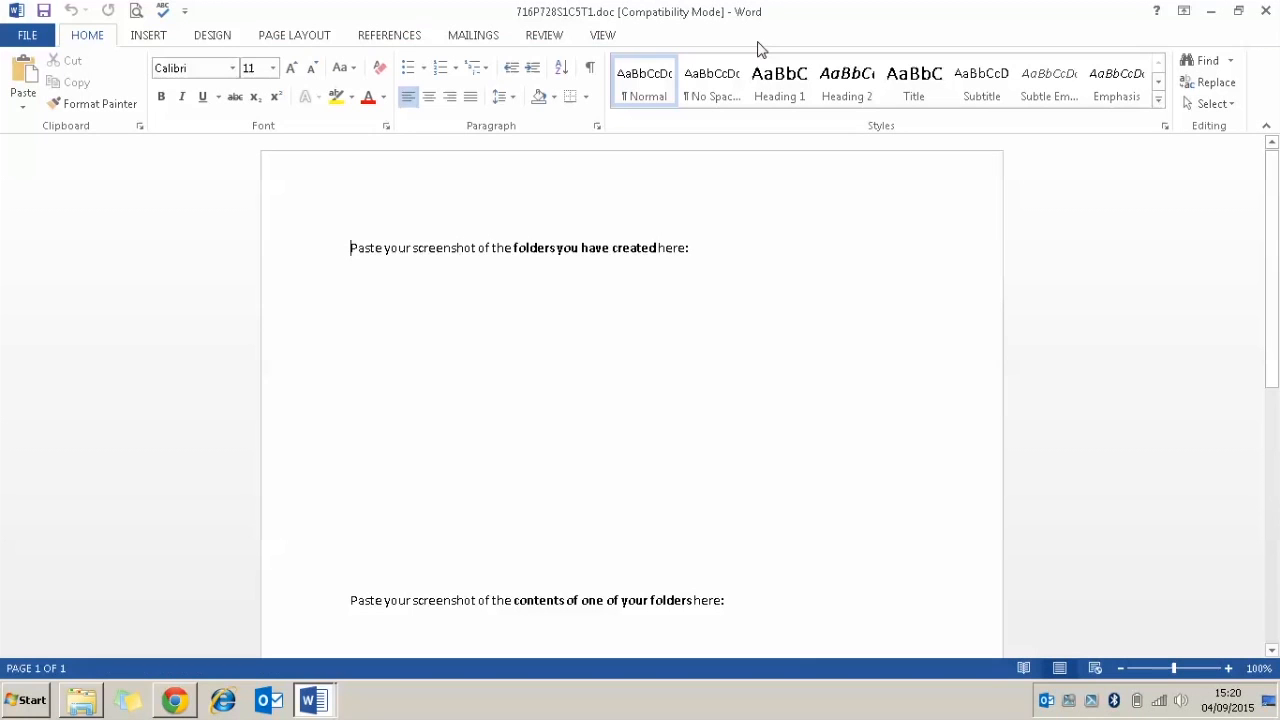
{"action": "right_click", "coordinate": [360, 277]}
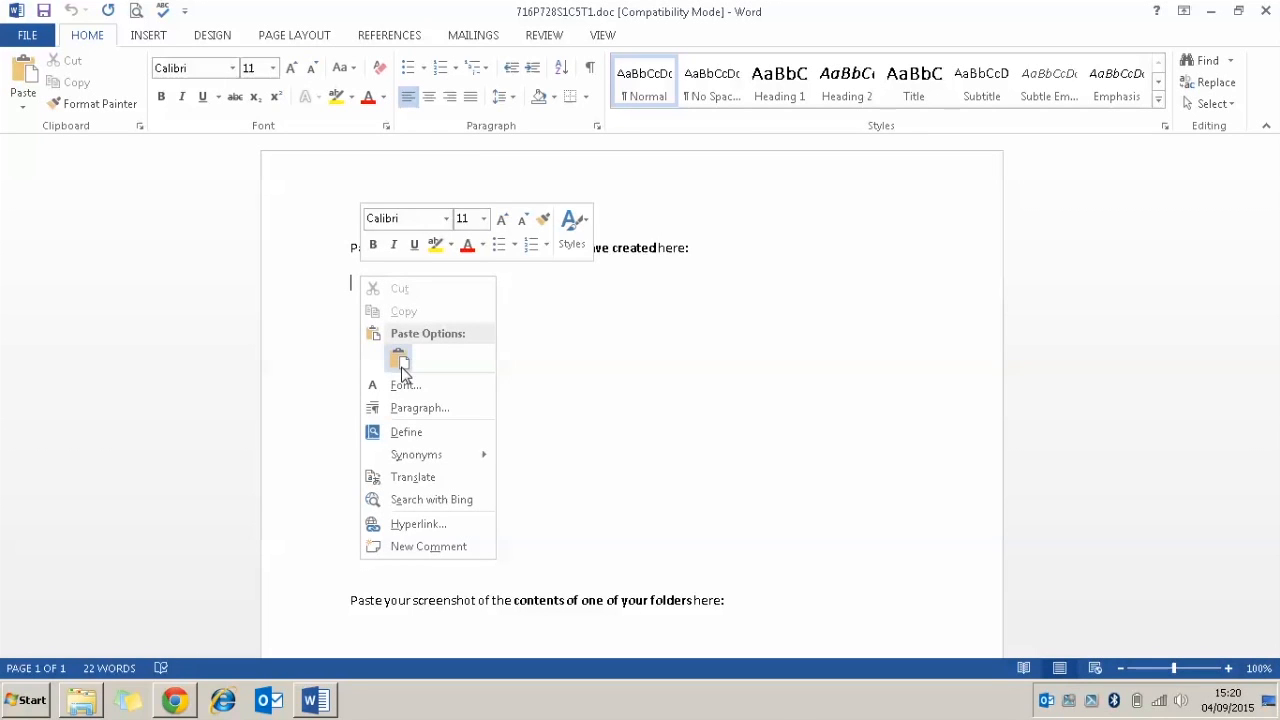
{"action": "left_click", "coordinate": [400, 360]}
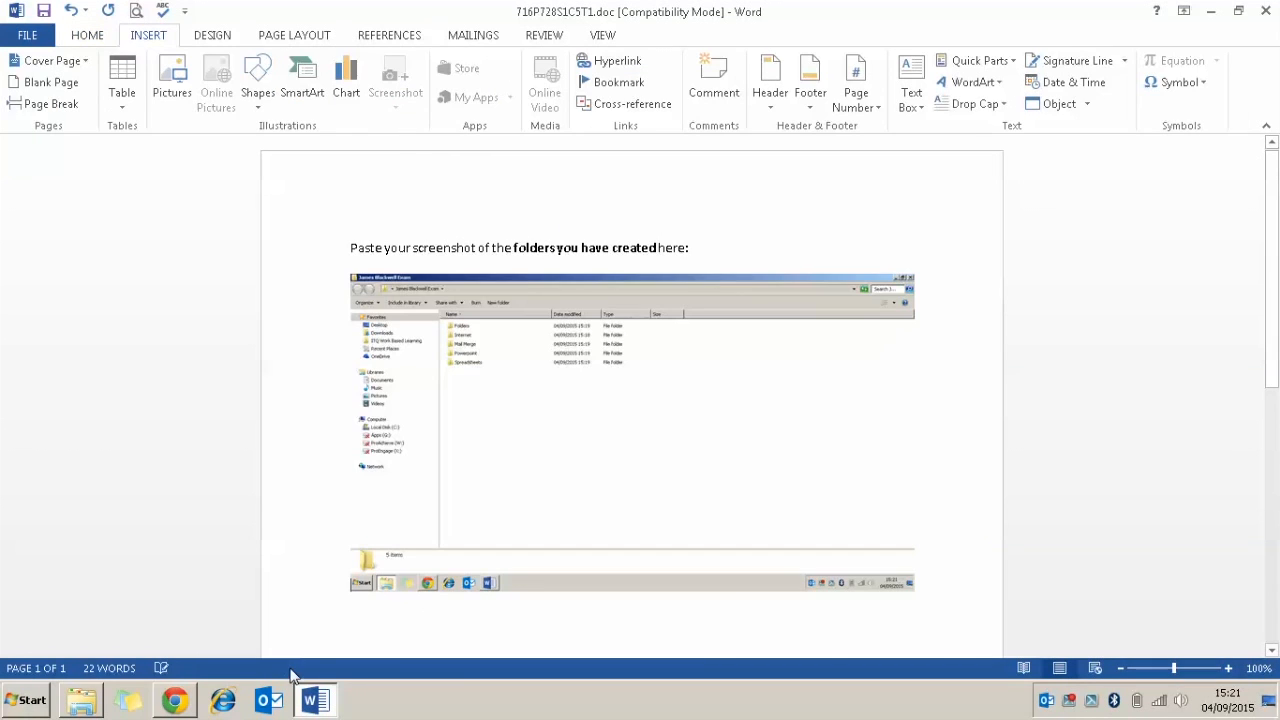
Remove the blank lines between the pasted folders screenshot and the heading for the folder contents screenshot.
{"action": "scroll", "coordinate": [460, 490], "scroll_direction": "down", "scroll_amount": 3}
{"action": "left_click", "coordinate": [419, 469]}
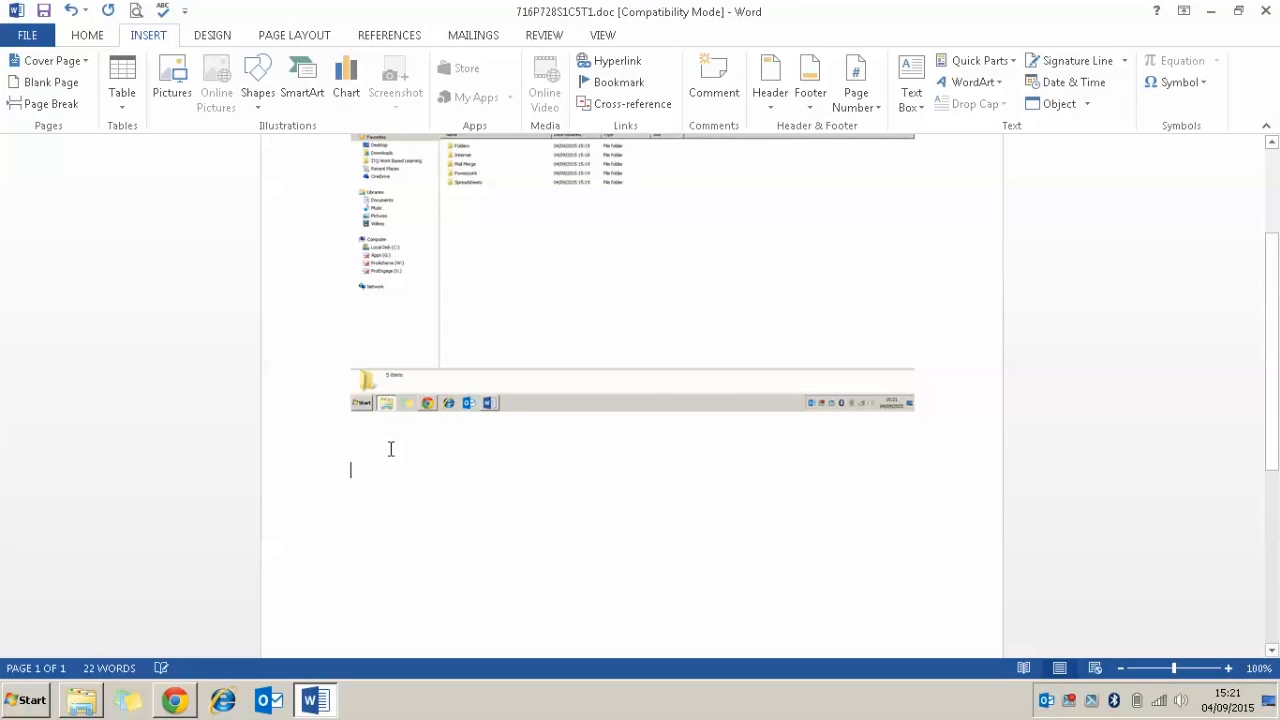
{"action": "key", "text": "Delete"}
{"action": "key", "text": "Delete"}
{"action": "key", "text": "Delete"}
{"action": "key", "text": "Delete"}
{"action": "key", "text": "Delete"}
{"action": "key", "text": "Delete"}
{"action": "key", "text": "Delete"}
{"action": "key", "text": "Delete"}
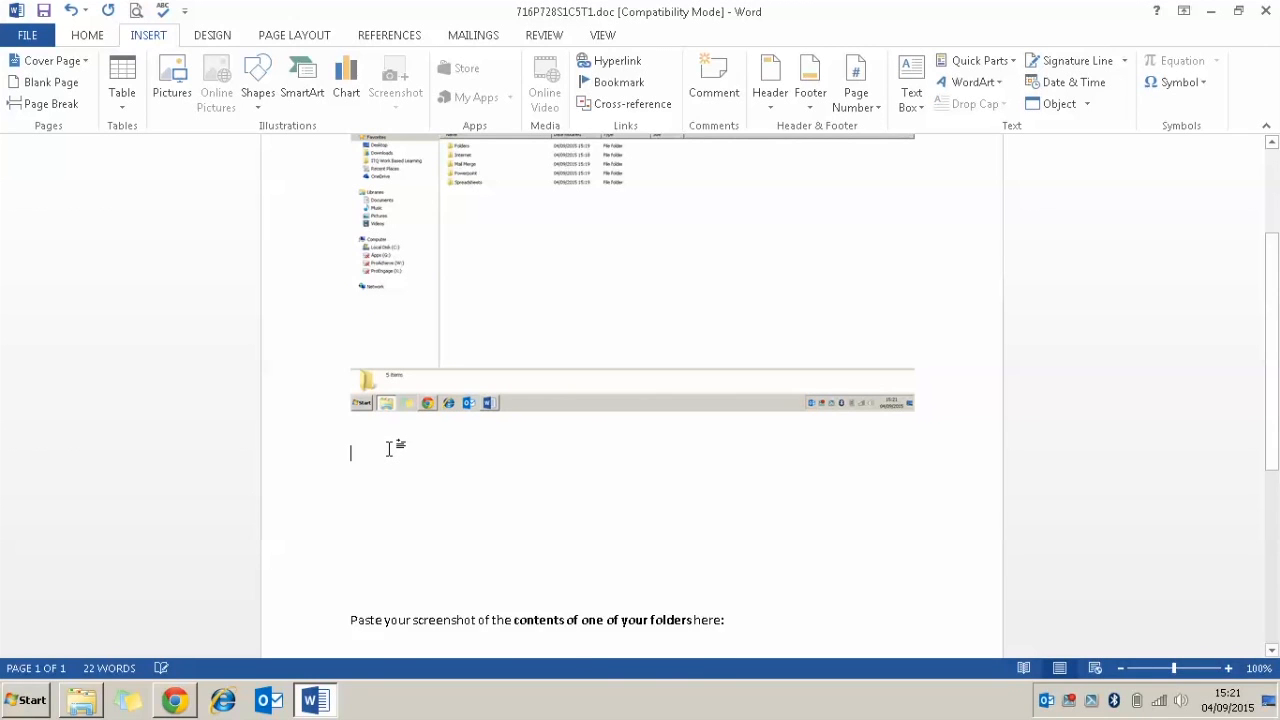
{"action": "key", "text": "Delete"}
{"action": "key", "text": "Delete"}
{"action": "key", "text": "Delete"}
{"action": "key", "text": "Delete"}
{"action": "key", "text": "Delete"}
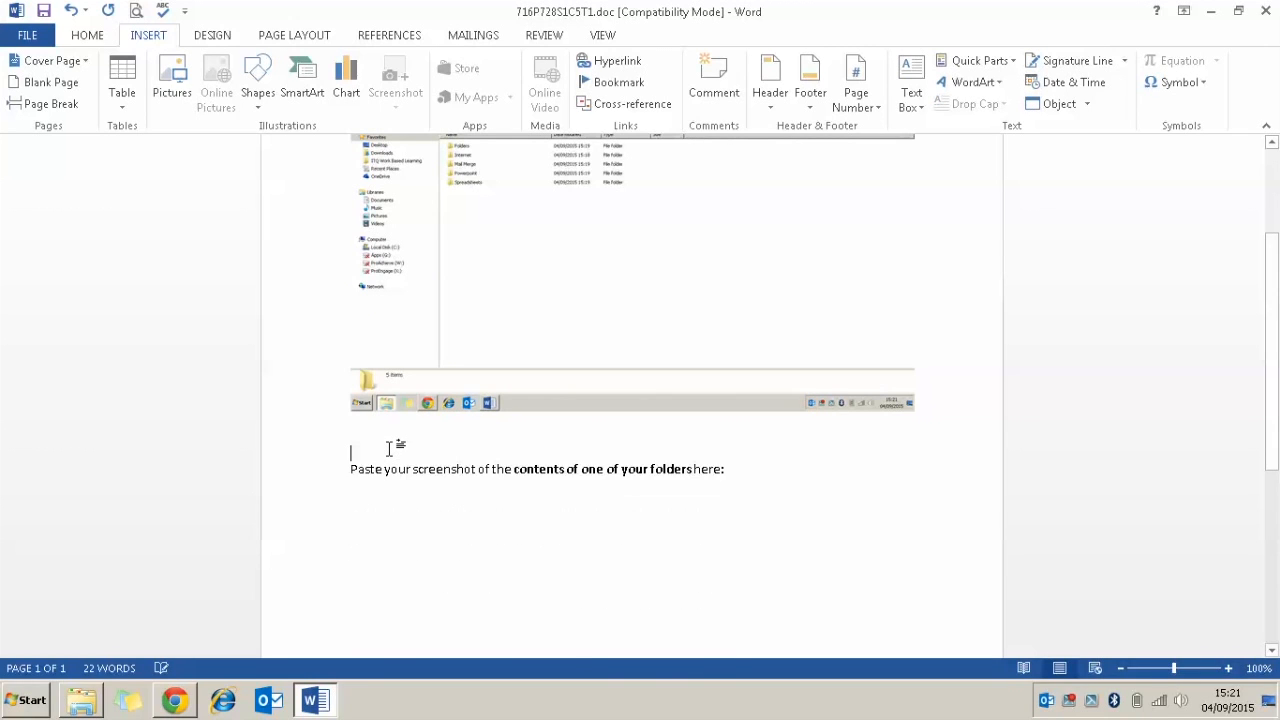
Recheck the Task 8 instructions, then paste a screenshot of the Powerpoint folder's contents under the second heading of the evidence document.
{"action": "left_click", "coordinate": [174, 700]}
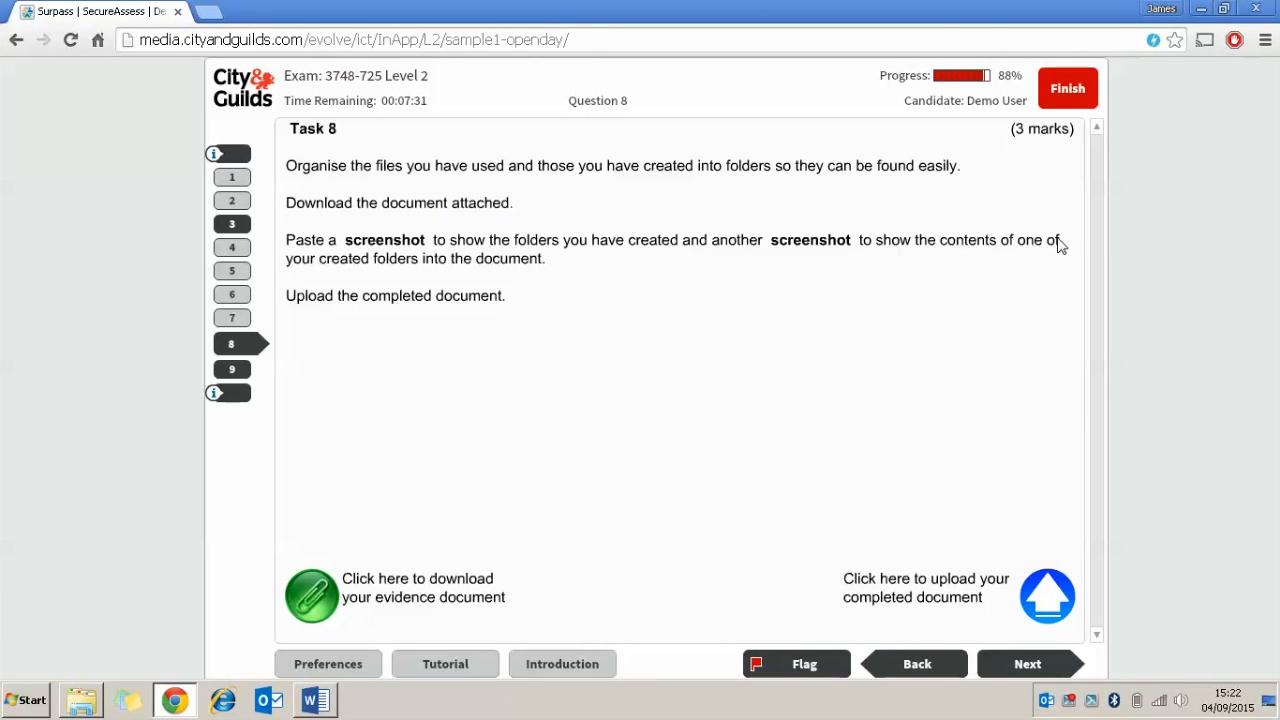
{"action": "left_click", "coordinate": [174, 705]}
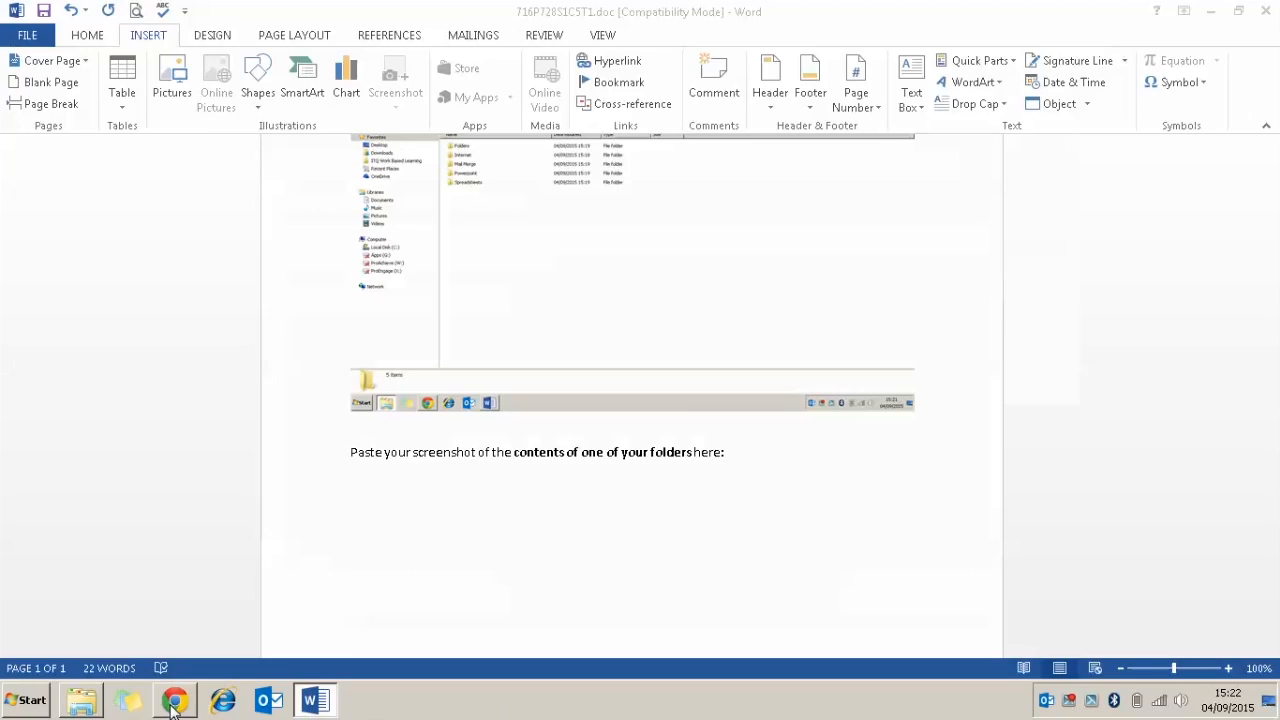
{"action": "scroll", "coordinate": [240, 594], "scroll_direction": "down", "scroll_amount": 2}
{"action": "left_click", "coordinate": [364, 421]}
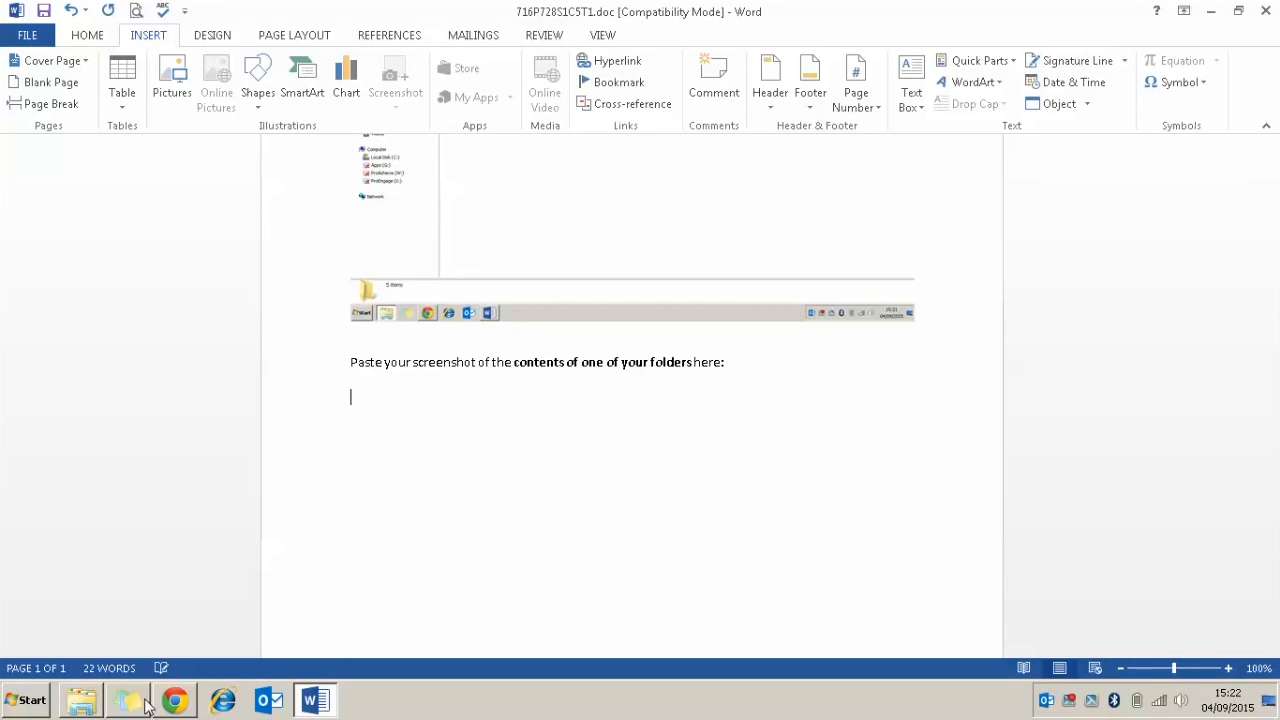
{"action": "mouse_move", "coordinate": [172, 703]}
{"action": "left_click", "coordinate": [84, 702]}
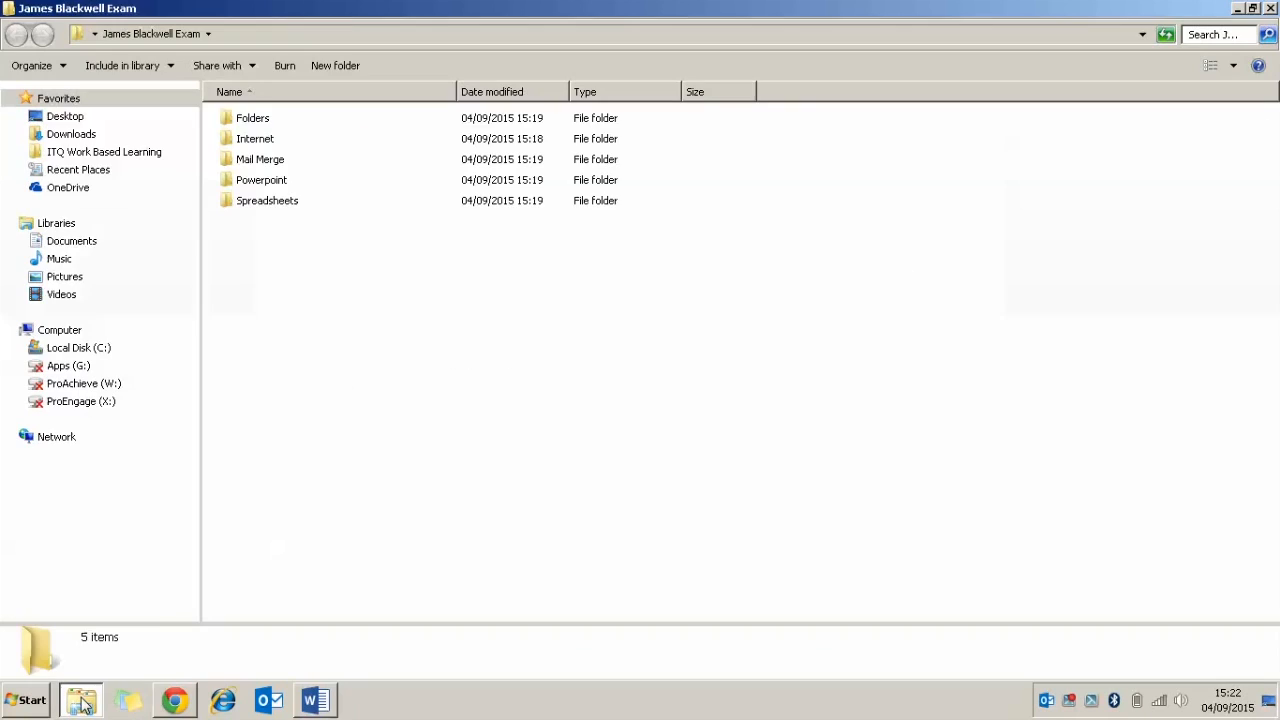
{"action": "double_click", "coordinate": [250, 180]}
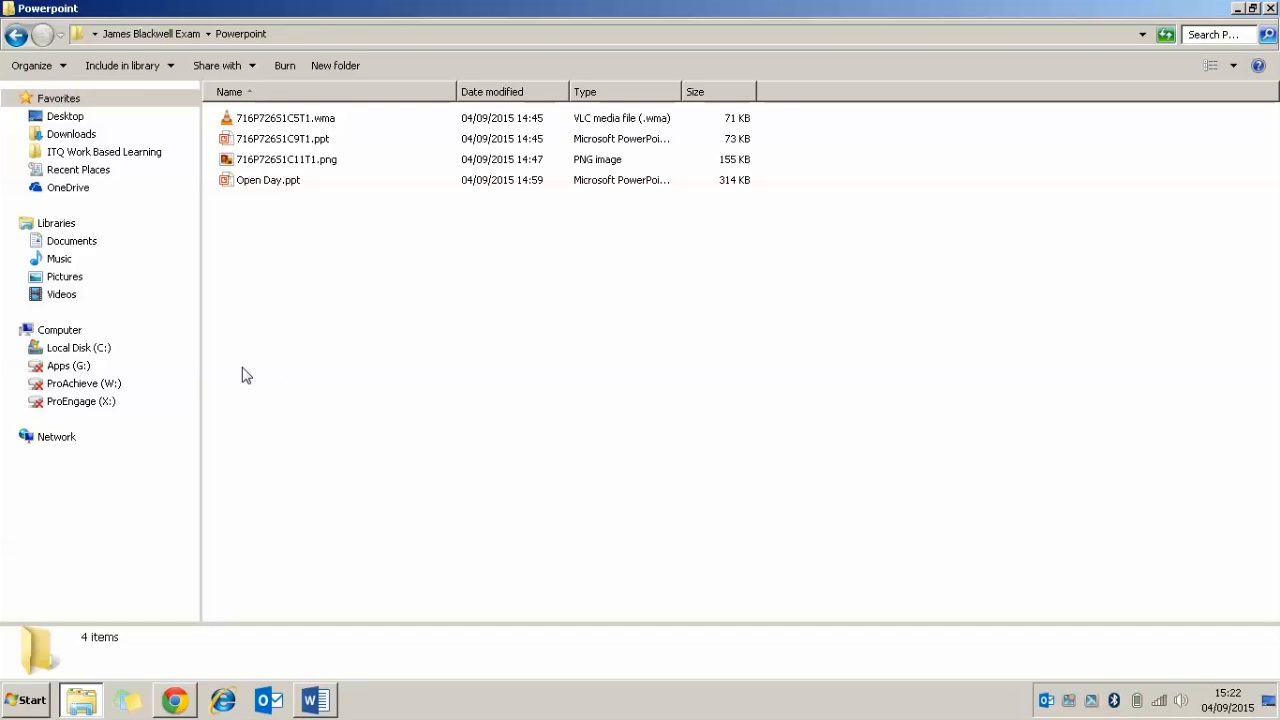
{"action": "left_click", "coordinate": [315, 701]}
{"action": "left_click", "coordinate": [360, 430]}
{"action": "key", "text": "ctrl+v"}
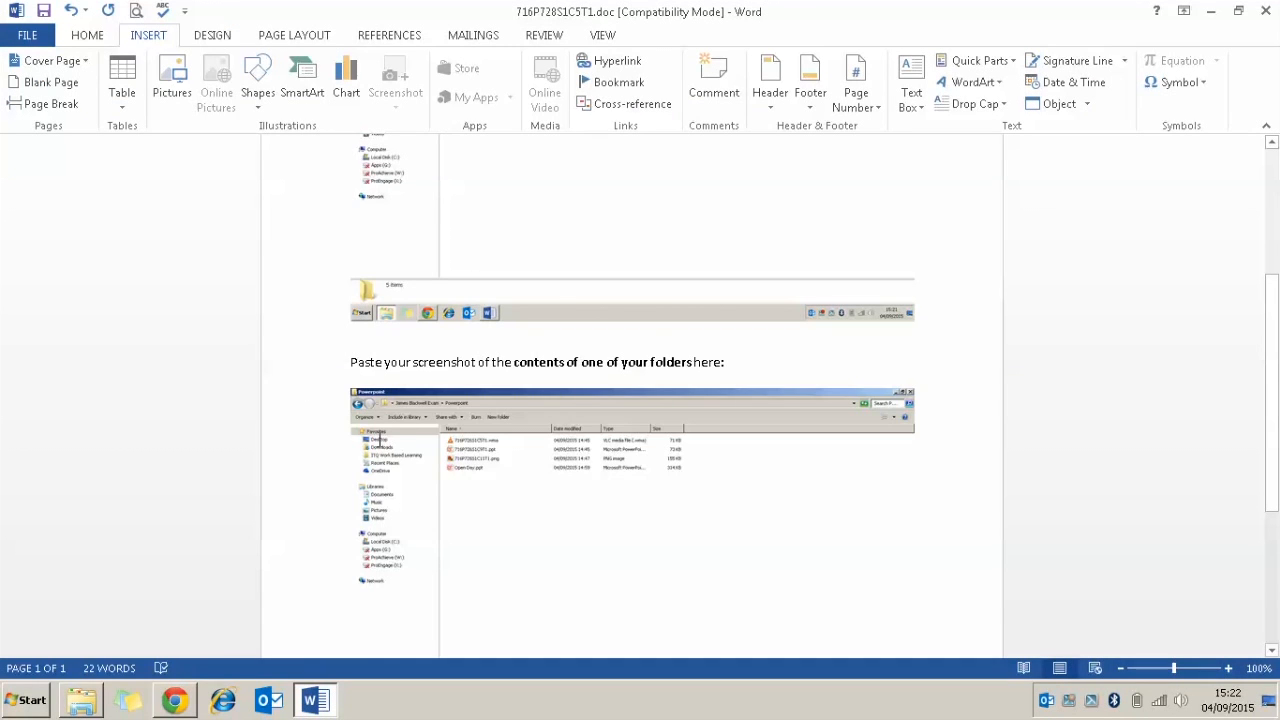
{"action": "scroll", "coordinate": [443, 466], "scroll_direction": "down", "scroll_amount": 5}
{"action": "scroll", "coordinate": [430, 464], "scroll_direction": "up", "scroll_amount": 6}
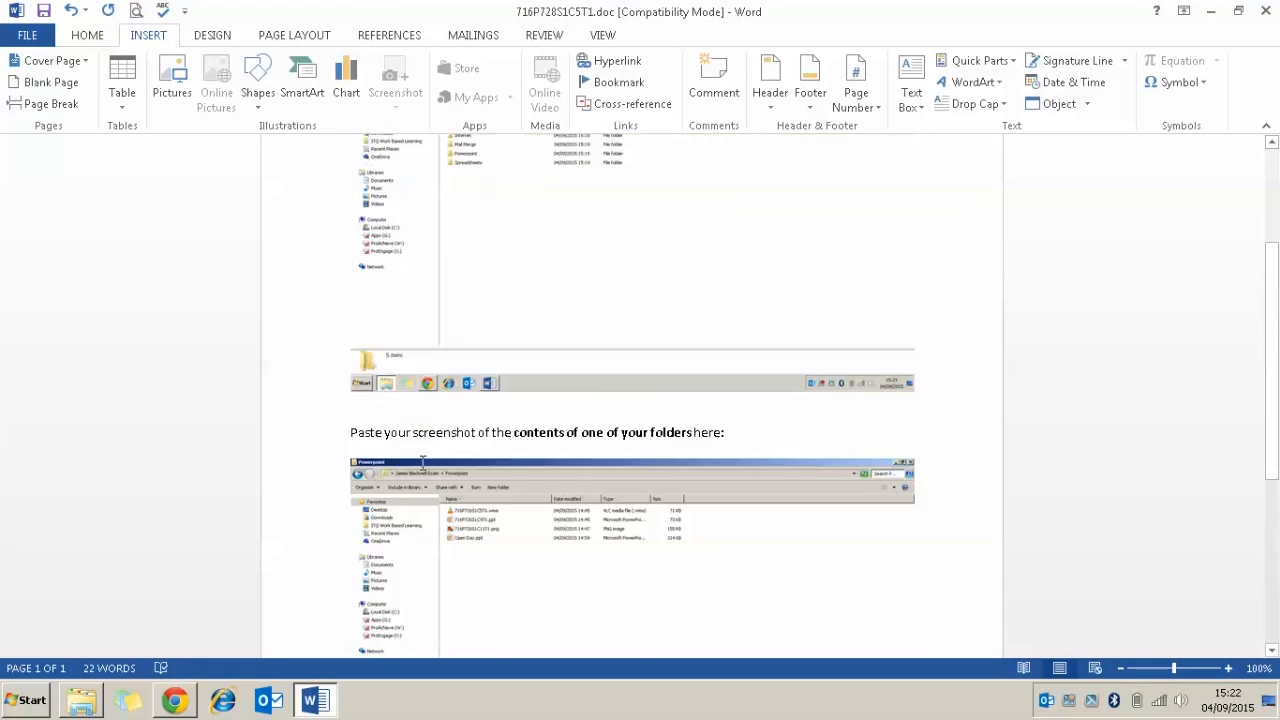
{"action": "scroll", "coordinate": [423, 462], "scroll_direction": "up", "scroll_amount": 3}
Save the document as Folders Screenshots in the exam folder's Folders subfolder and close it.
{"action": "left_click", "coordinate": [27, 38]}
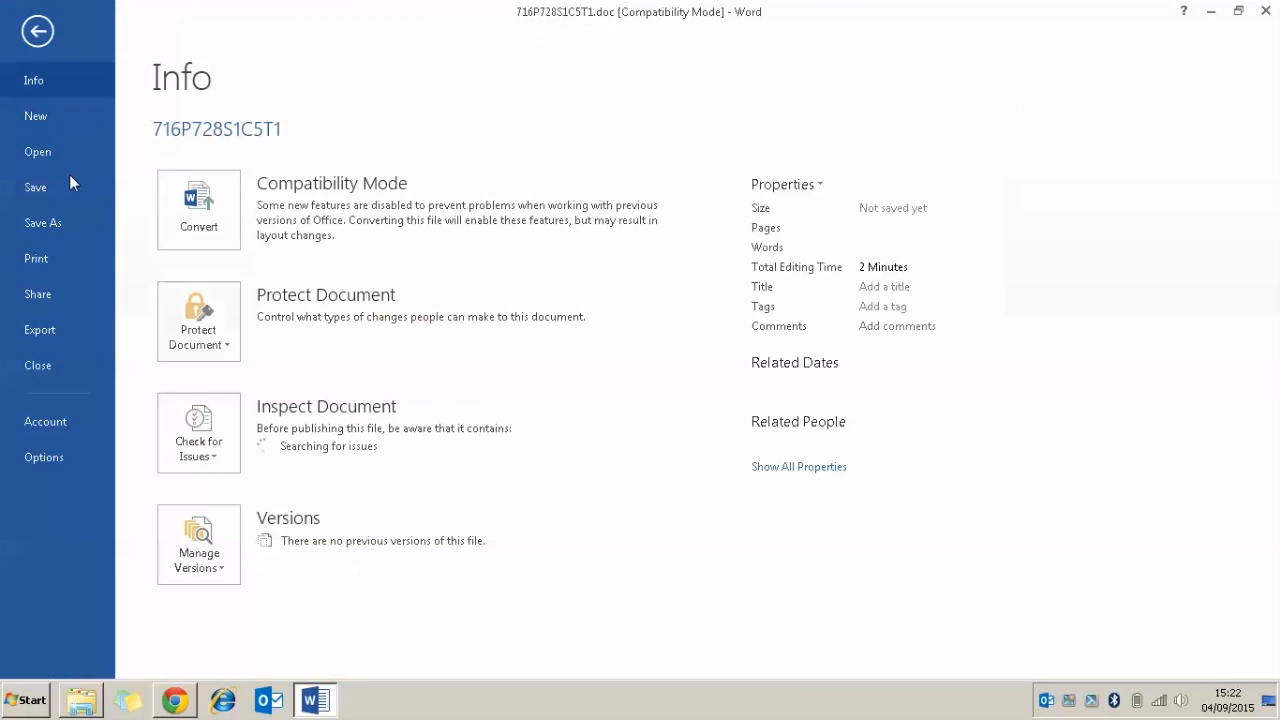
{"action": "left_click", "coordinate": [66, 217]}
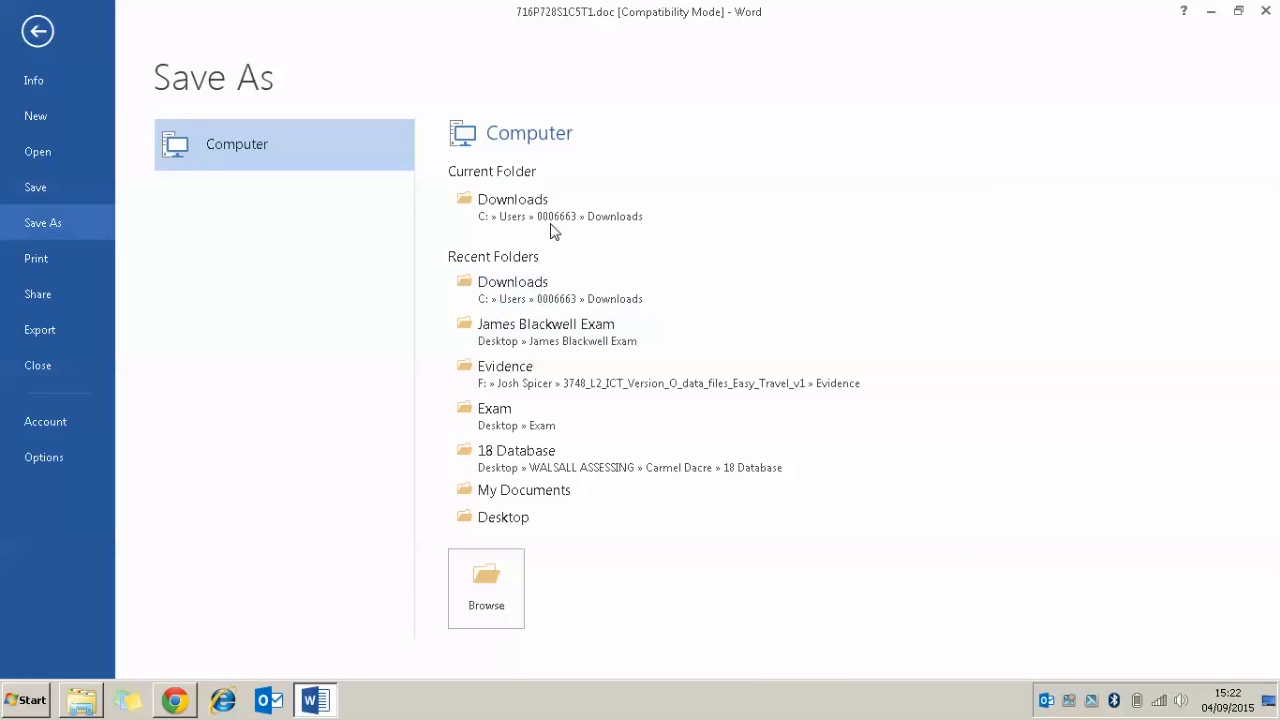
{"action": "left_click", "coordinate": [572, 340]}
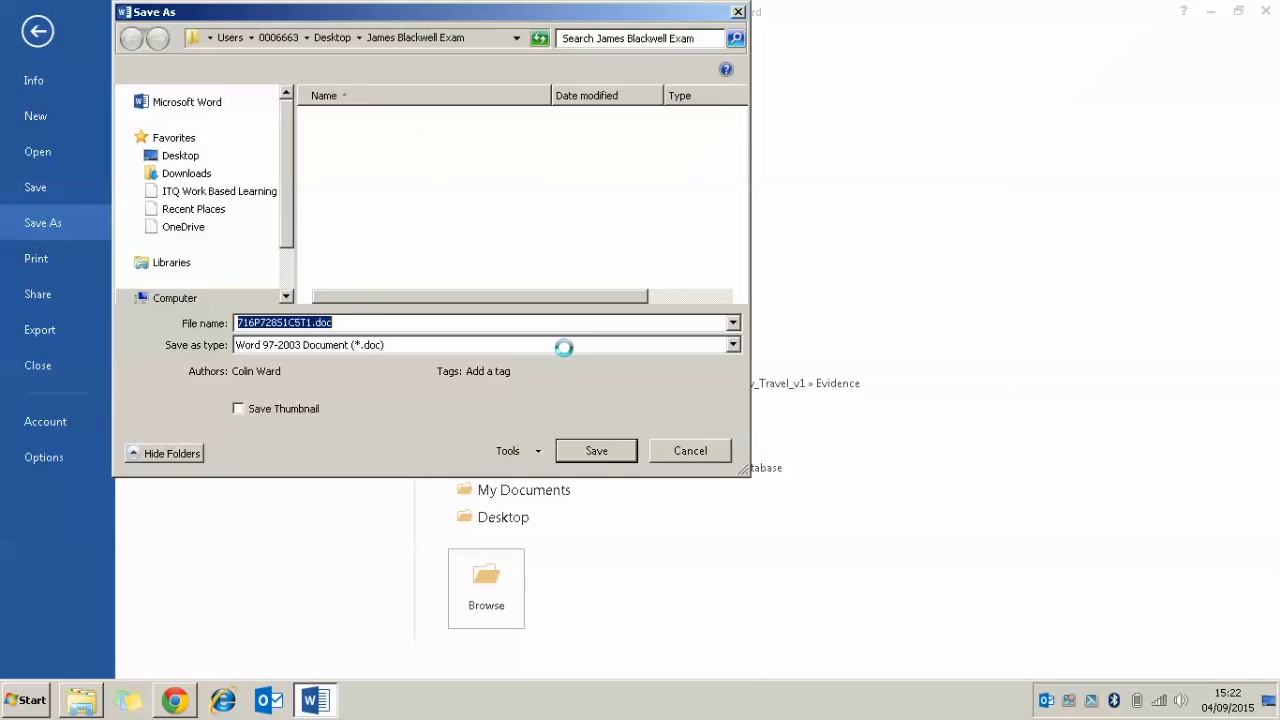
{"action": "double_click", "coordinate": [358, 133]}
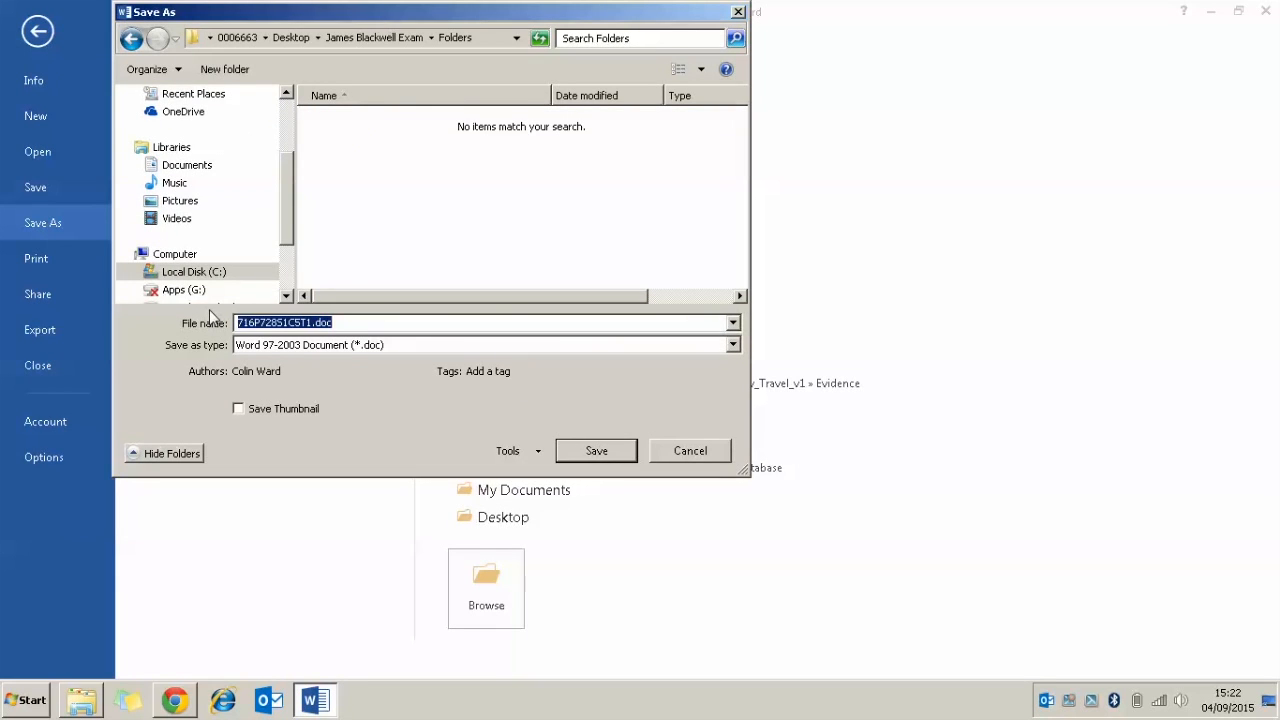
{"action": "type", "text": "Folders"}
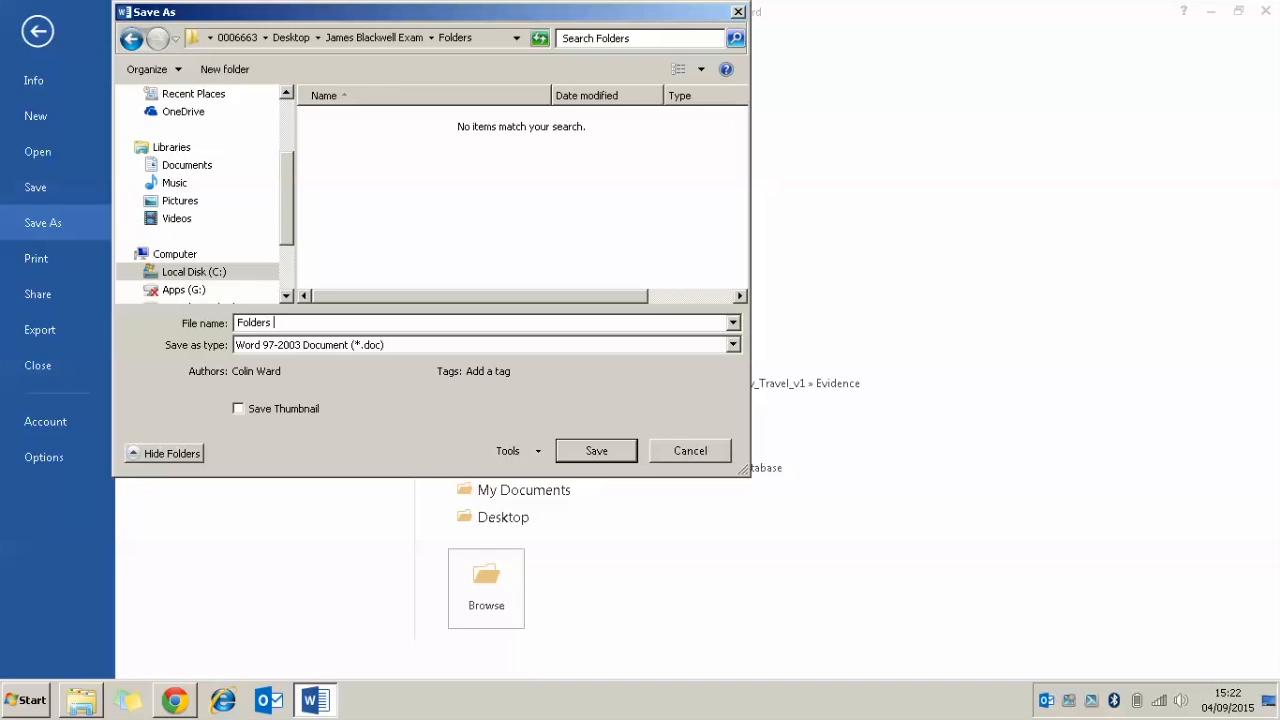
{"action": "type", "text": " Screenshot"}
{"action": "type", "text": "ts"}
{"action": "left_click", "coordinate": [580, 451]}
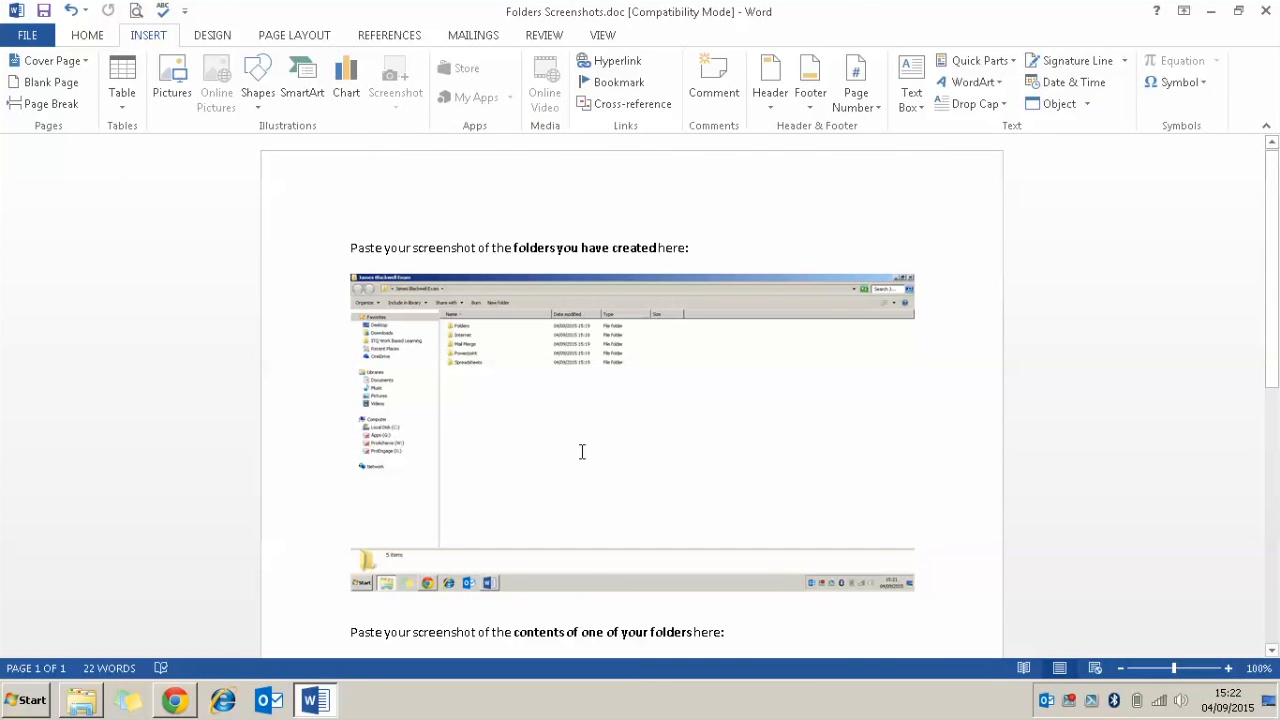
{"action": "left_click", "coordinate": [1266, 11]}
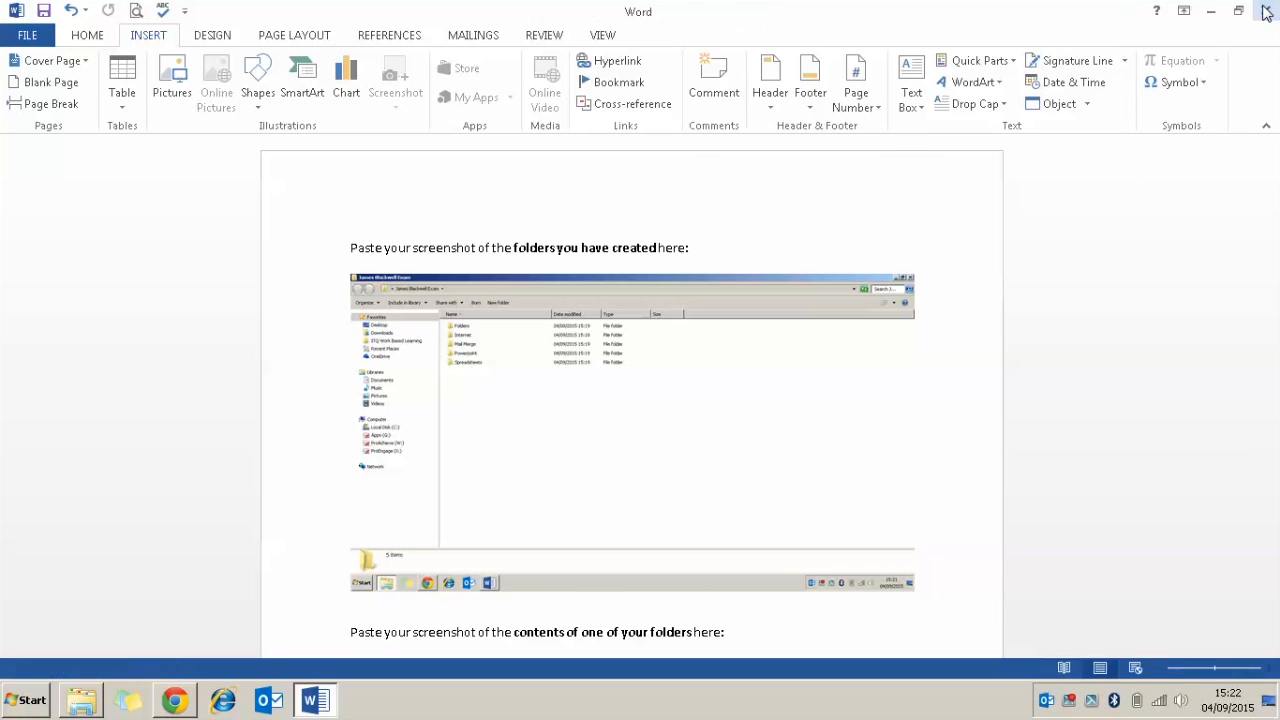
Return to the exam in Chrome and try to upload the completed Task 8 document.
{"action": "left_click", "coordinate": [175, 700]}
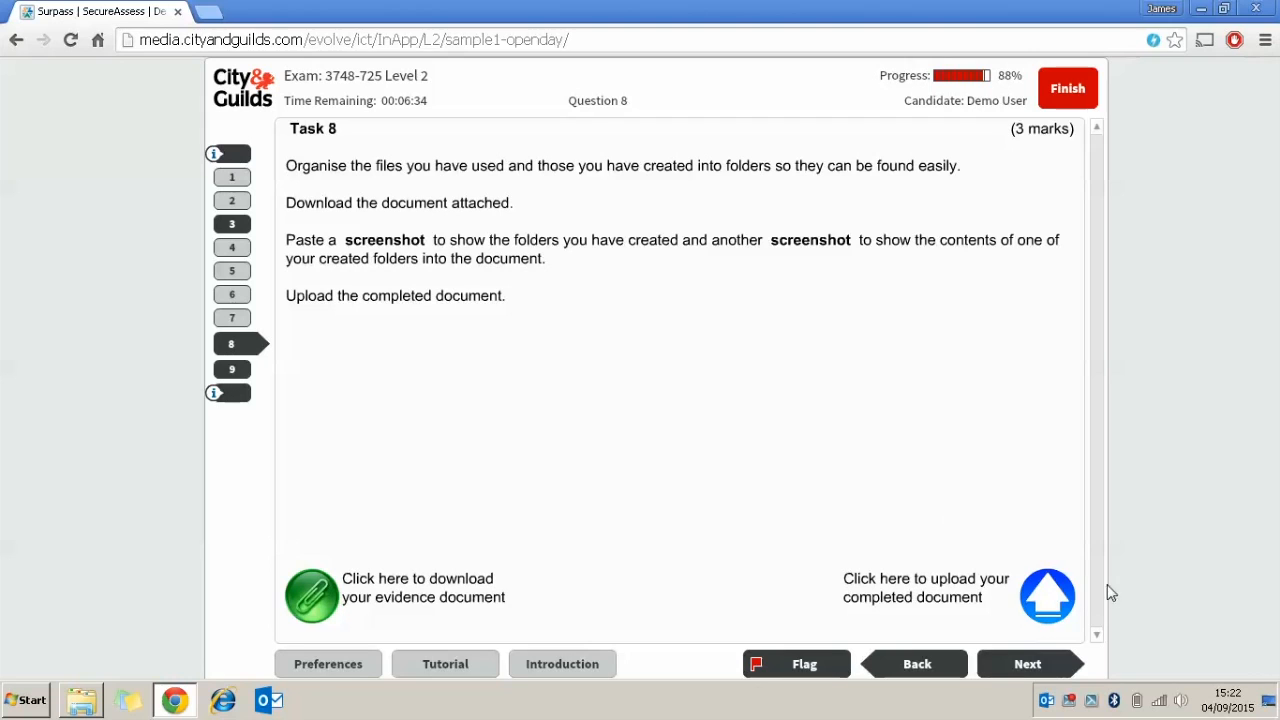
{"action": "left_click", "coordinate": [1026, 598]}
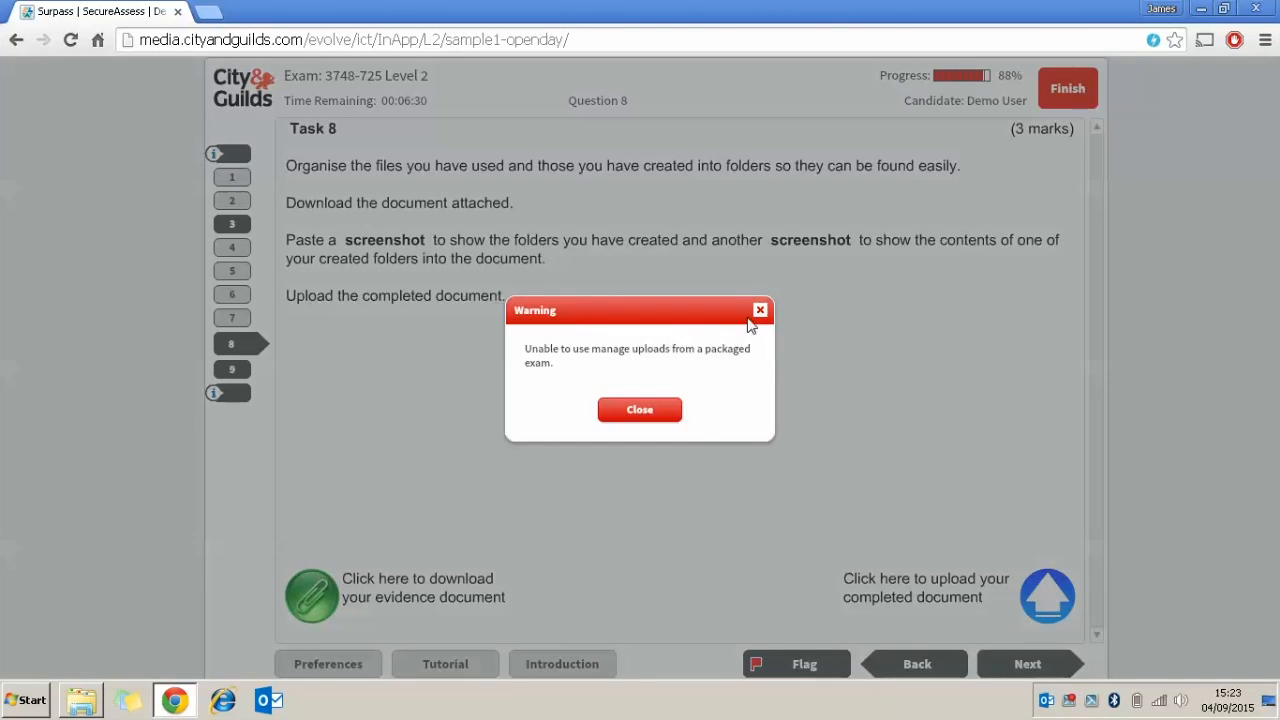
{"action": "left_click", "coordinate": [760, 310]}
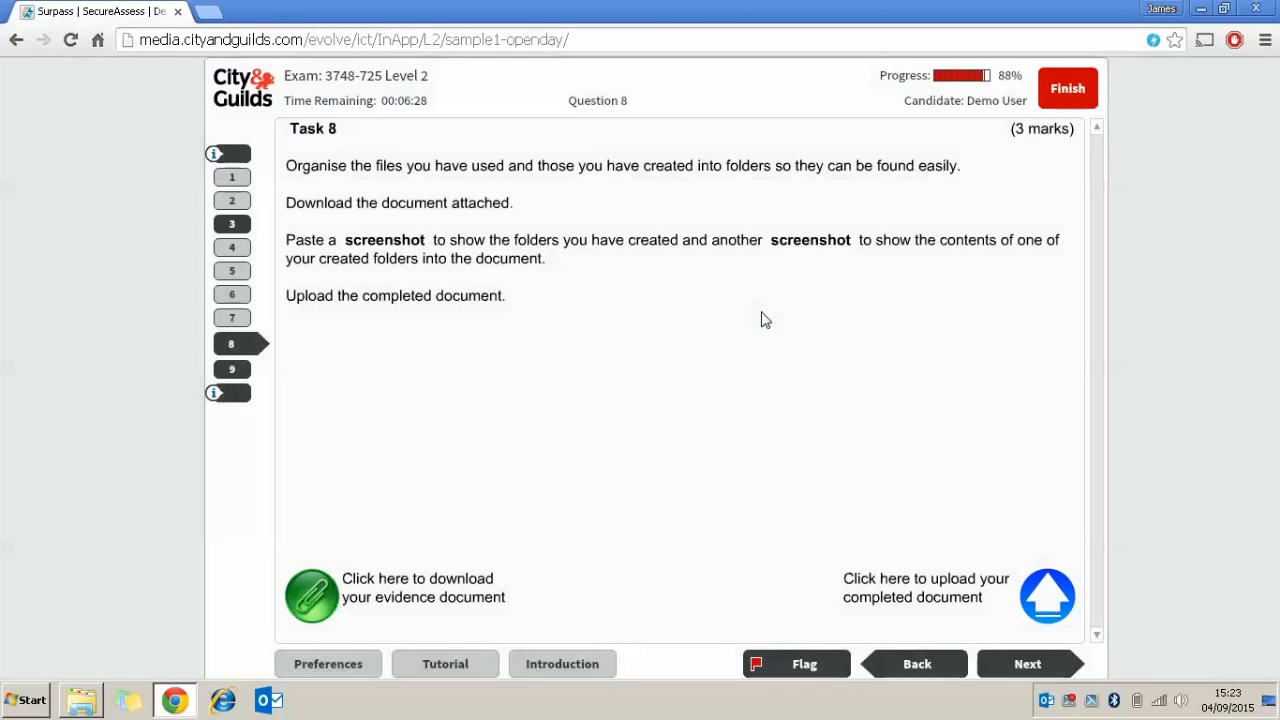
Go on to Task 9 and answer the wild card search question with option c, the asterisk.
{"action": "left_click", "coordinate": [1028, 665]}
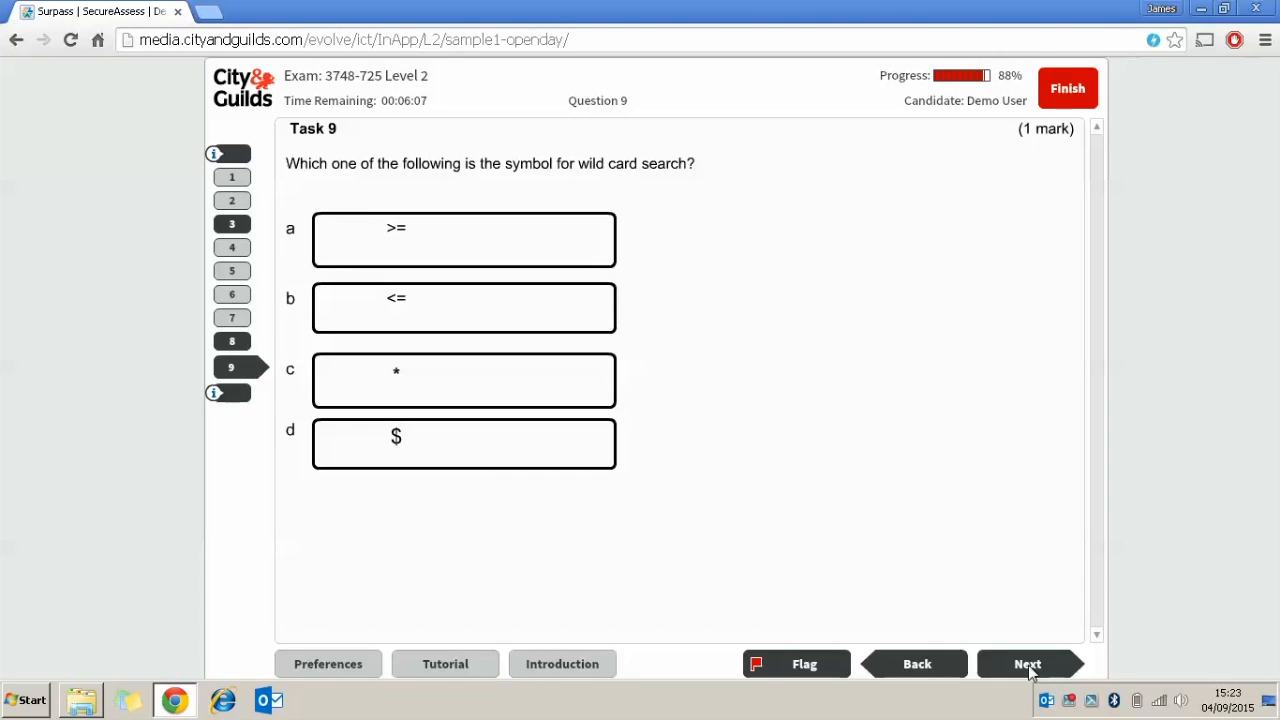
{"action": "left_click", "coordinate": [1028, 665]}
{"action": "left_click", "coordinate": [406, 394]}
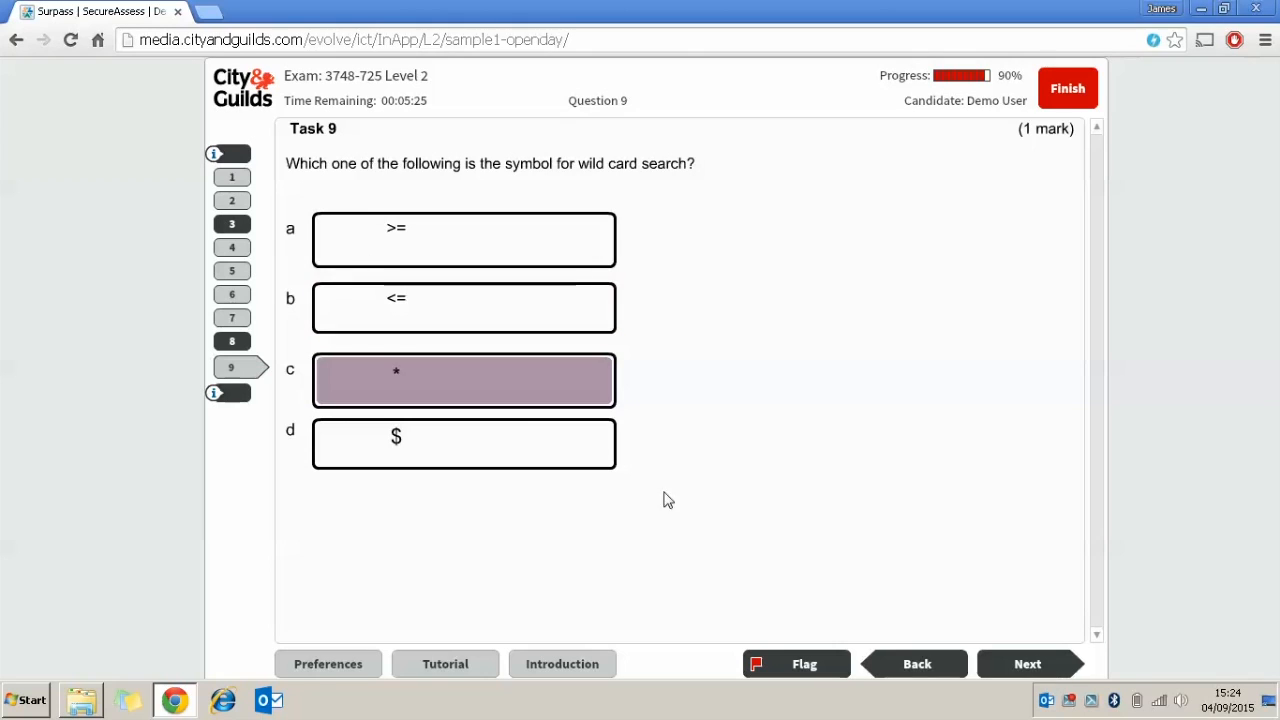
Go to the end-of-test page and look back over earlier tasks, including Task 3.
{"action": "left_click", "coordinate": [1040, 670]}
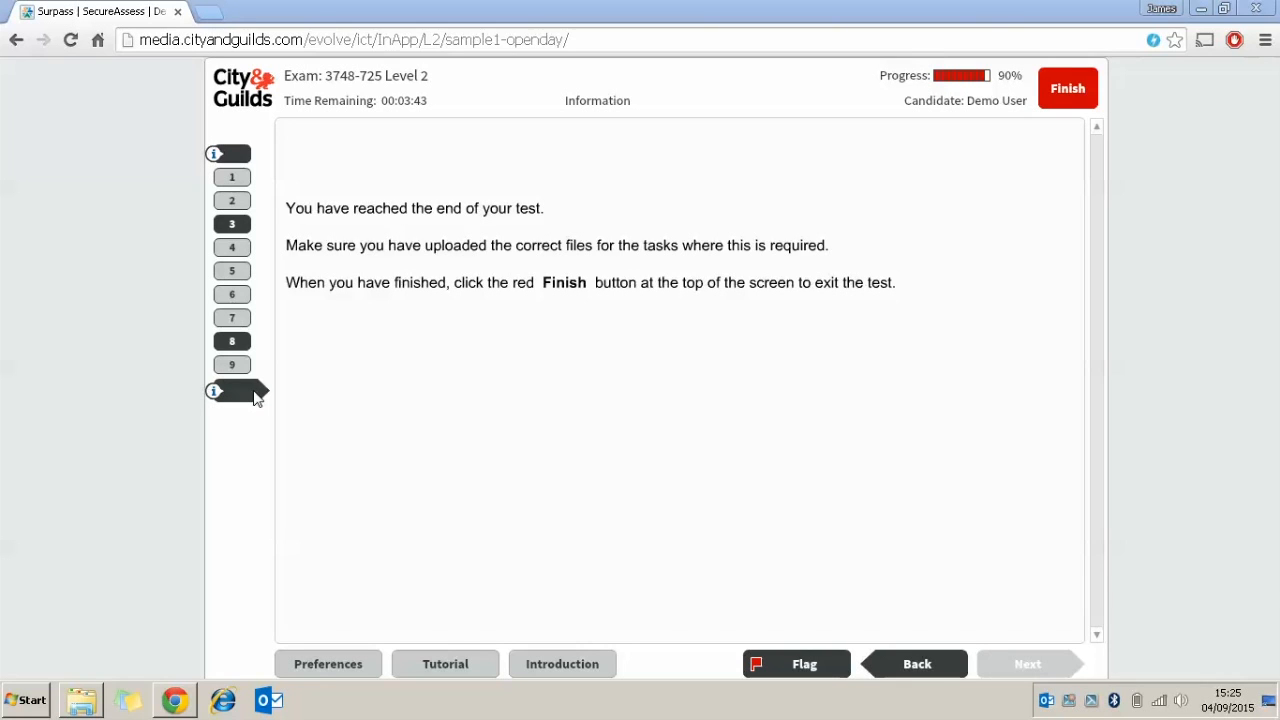
{"action": "left_click", "coordinate": [231, 320]}
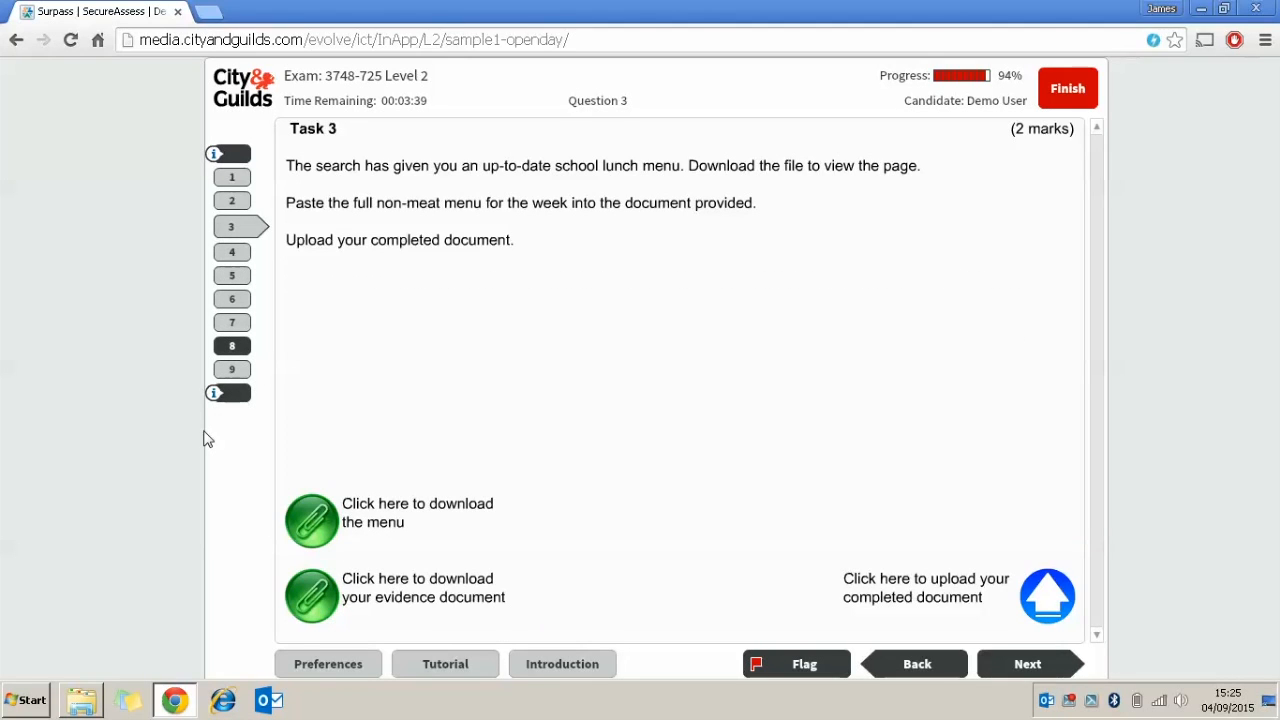
{"action": "left_click", "coordinate": [231, 394]}
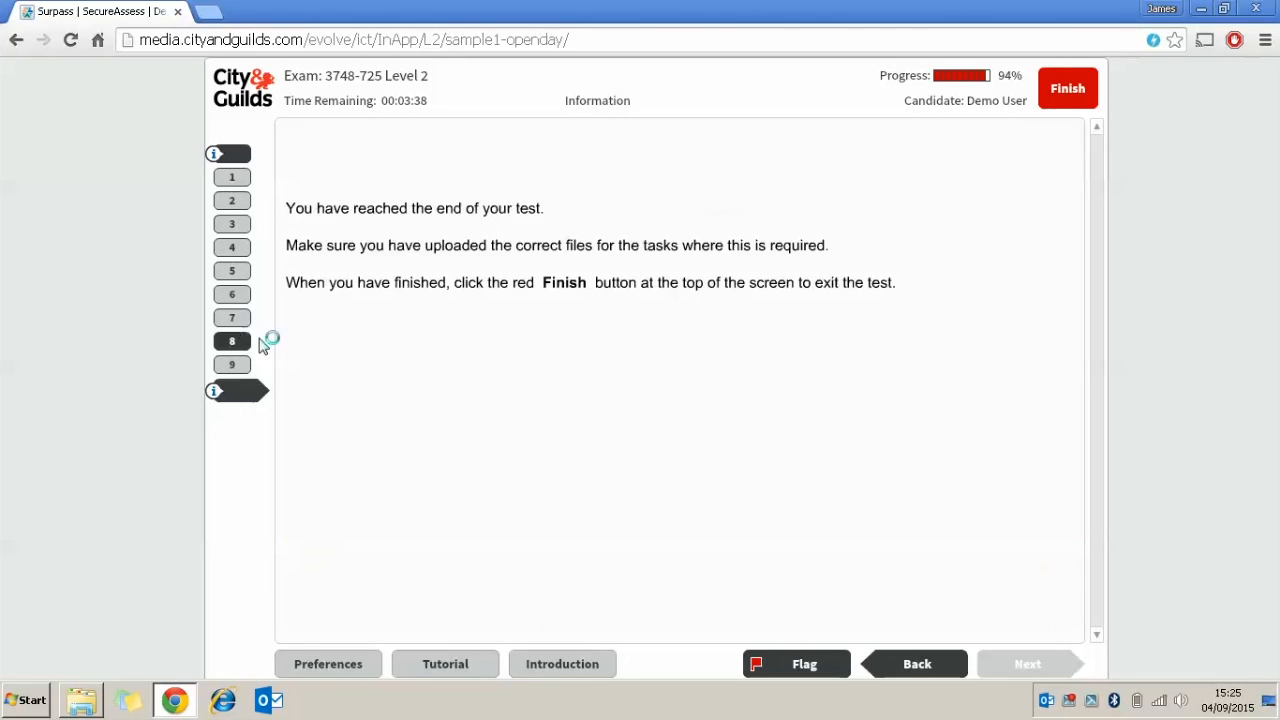
Finish the test, confirm ending it with unanswered items and exit the exam.
{"action": "left_click", "coordinate": [1071, 92]}
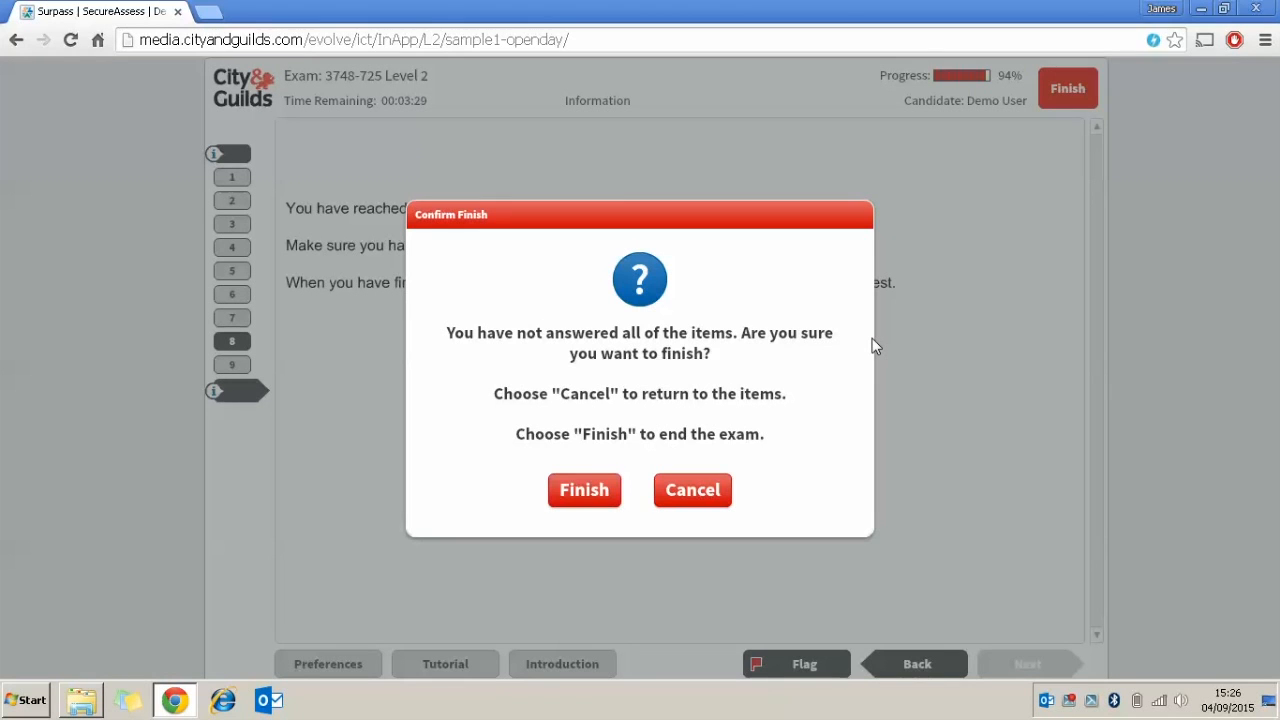
{"action": "left_click", "coordinate": [586, 495]}
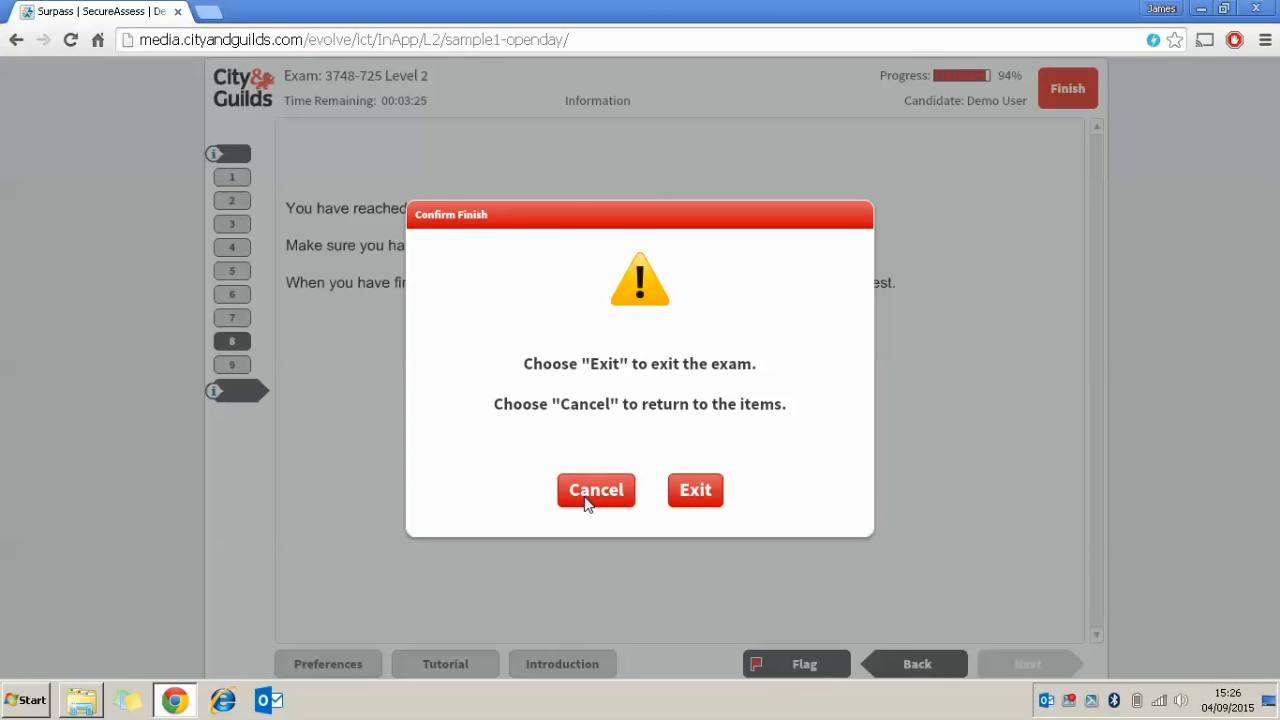
{"action": "left_click", "coordinate": [695, 492]}
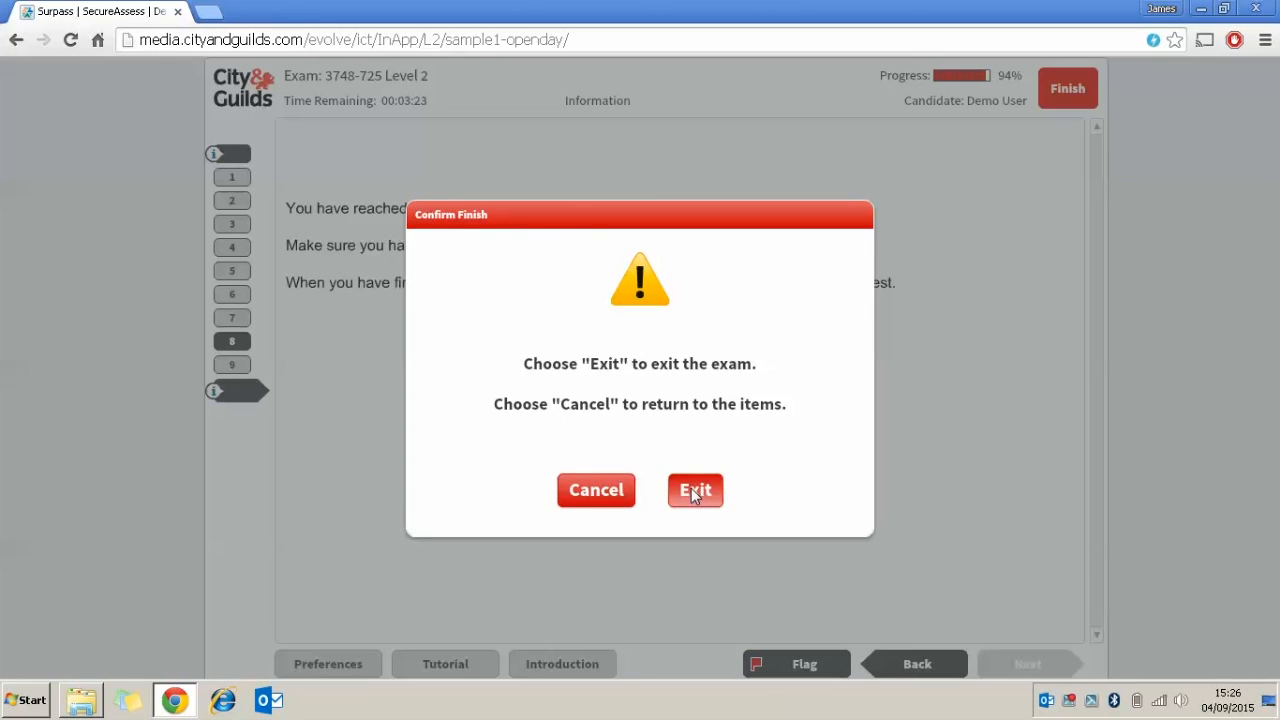